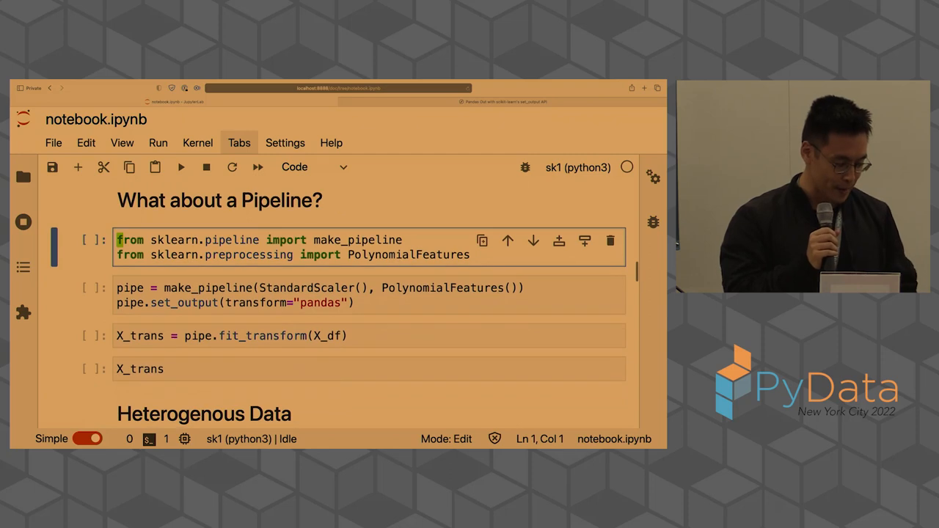
# Run the import, make_pipeline and fit_transform cells to display X_trans with polynomial feature columns.
pyautogui.hotkey('shift', 'Return')
pyautogui.hotkey('shift', 'Return')
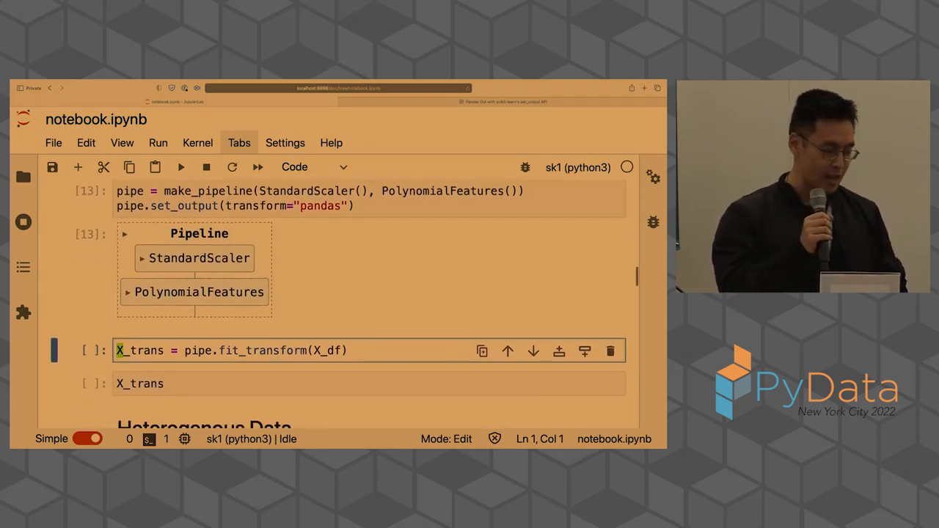
pyautogui.scroll(-1, 338, 293)
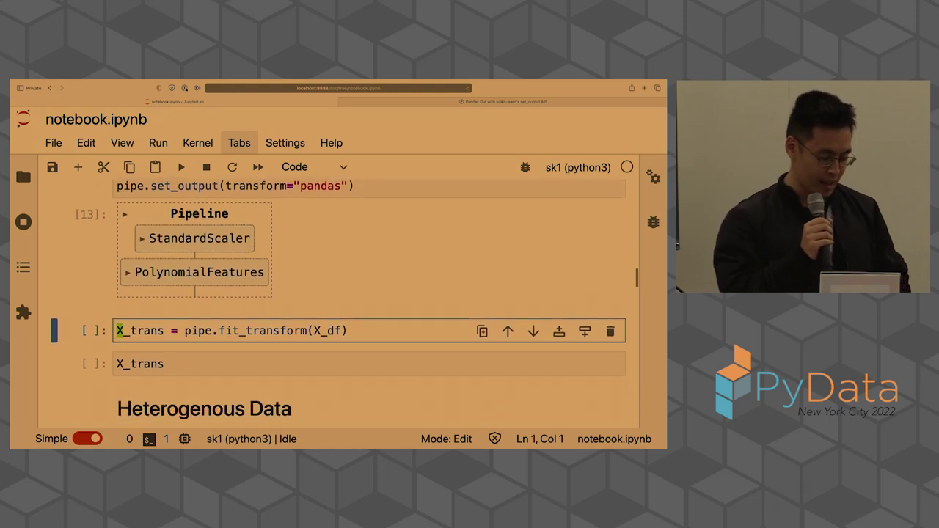
pyautogui.scroll(1, 302, 225)
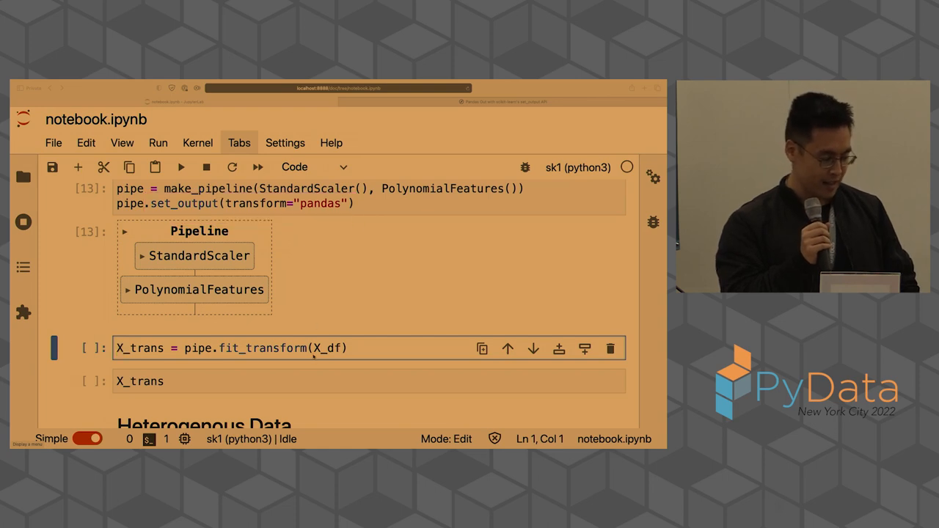
pyautogui.hotkey('shift', 'Return')
pyautogui.hotkey('shift', 'Return')
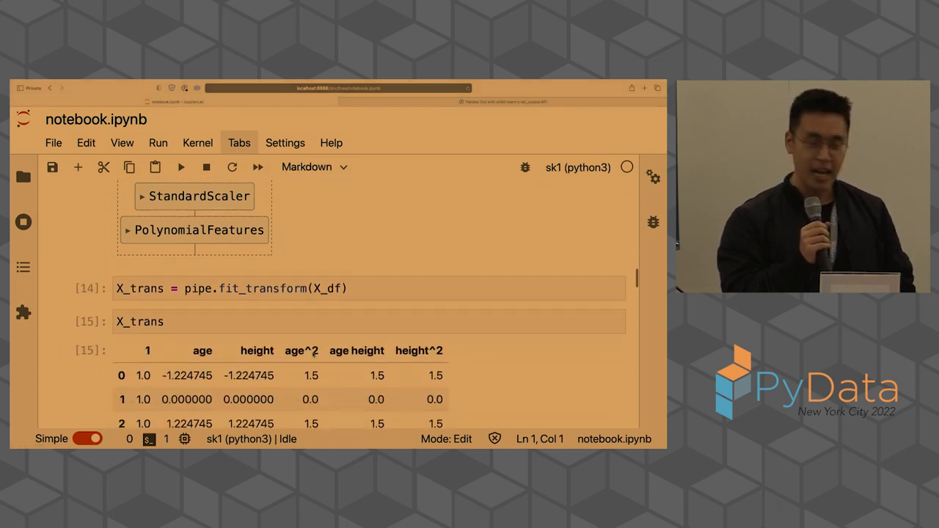
pyautogui.scroll(-2, 314, 353)
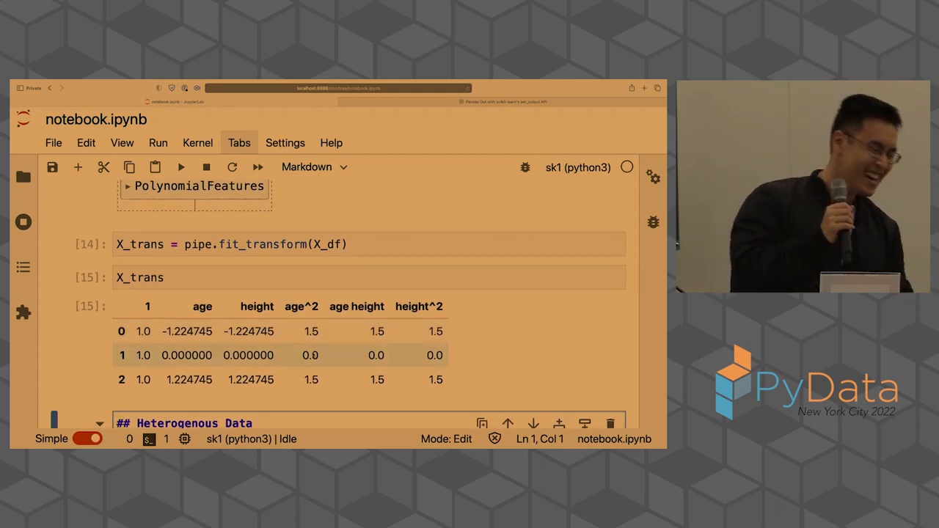
pyautogui.scroll(-3, 312, 355)
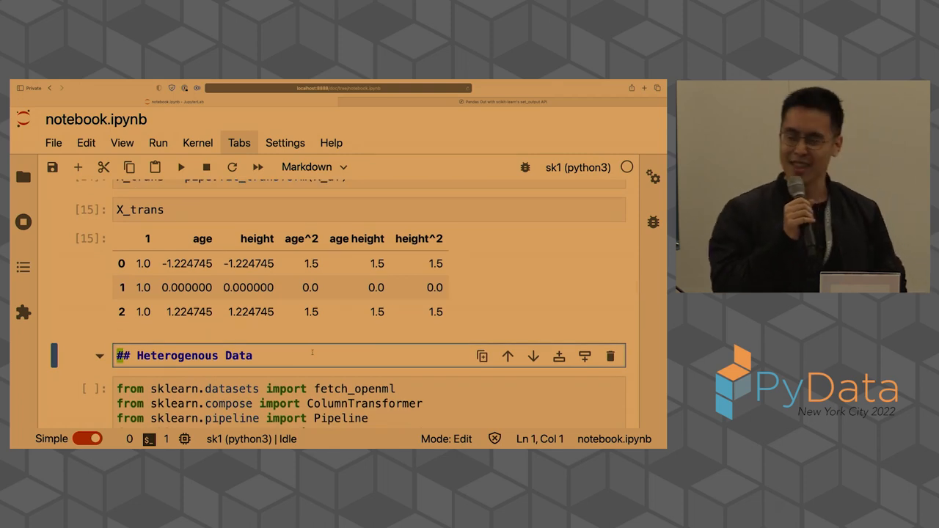
pyautogui.scroll(-1, 312, 353)
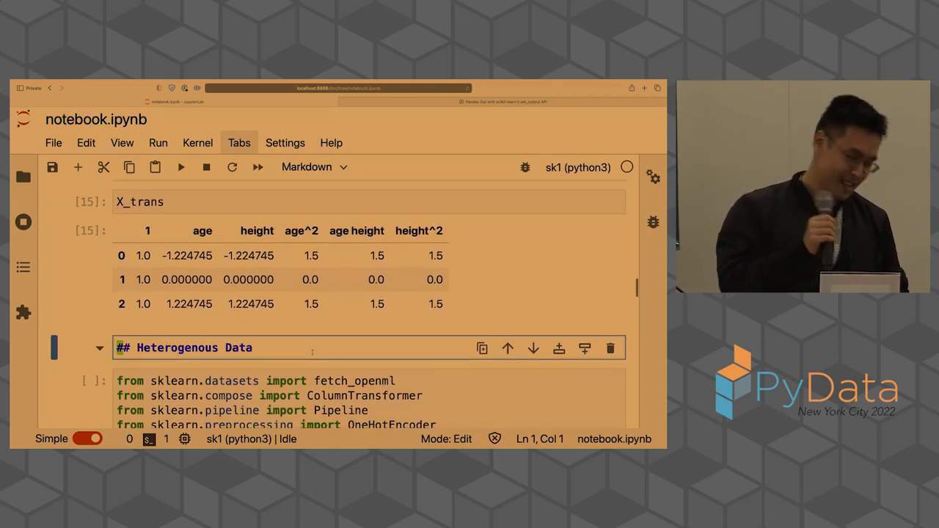
pyautogui.scroll(-3, 312, 352)
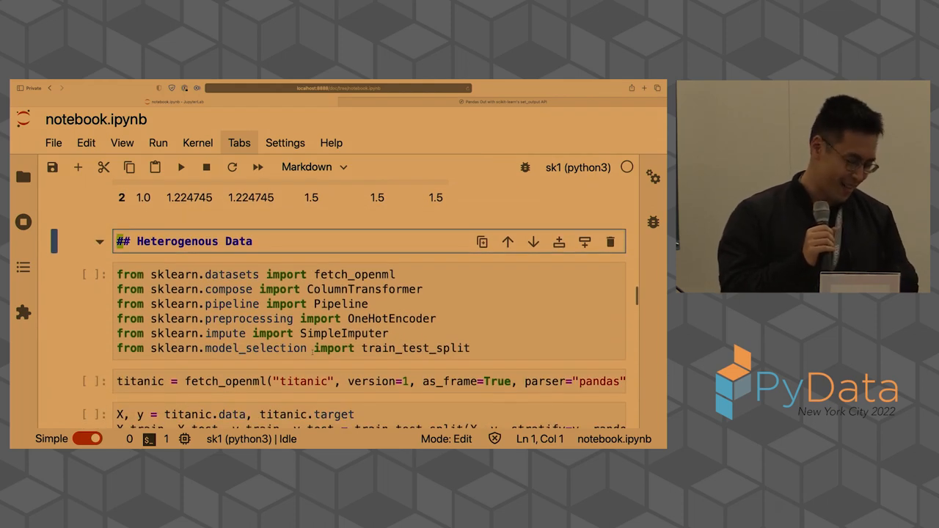
# Load the titanic data, run train_test_split and show X_train.head().
pyautogui.hotkey('shift', 'Return')
pyautogui.hotkey('shift', 'Return')
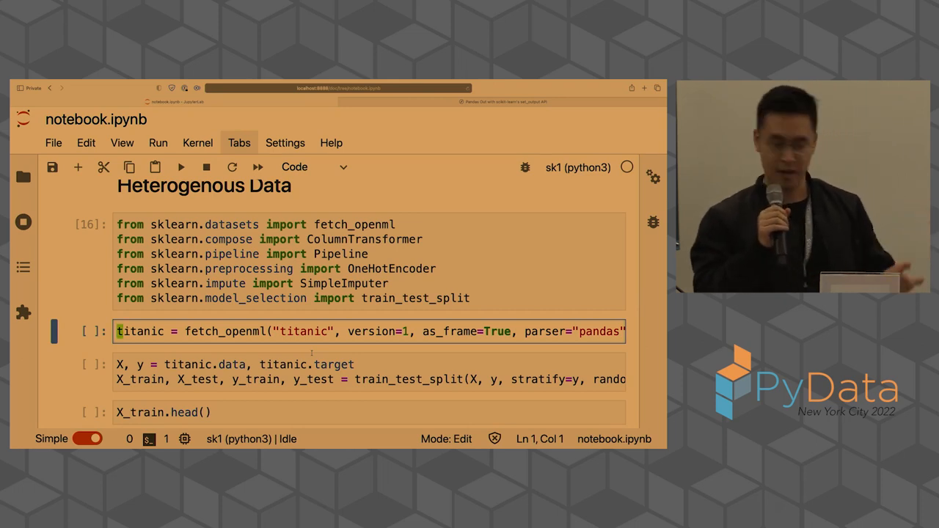
pyautogui.hotkey('shift', 'Return')
pyautogui.hotkey('shift', 'Return')
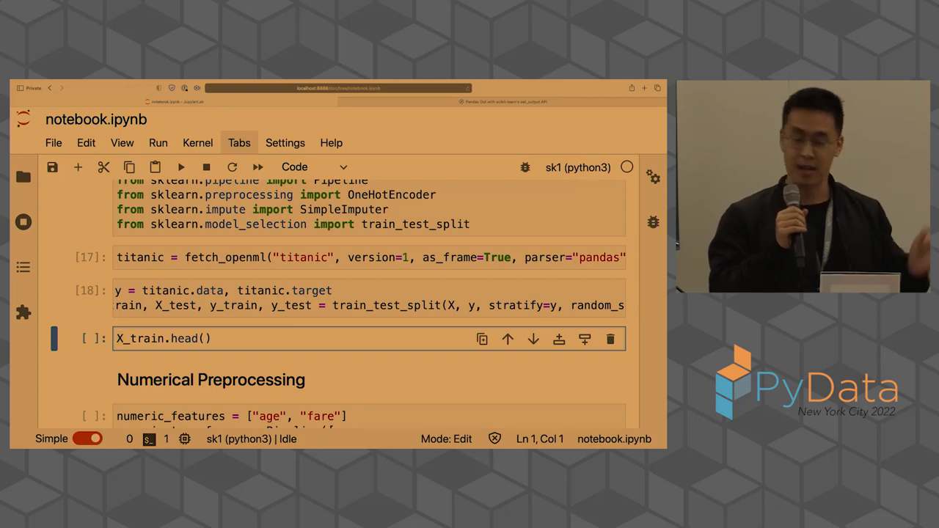
pyautogui.hotkey('shift', 'Return')
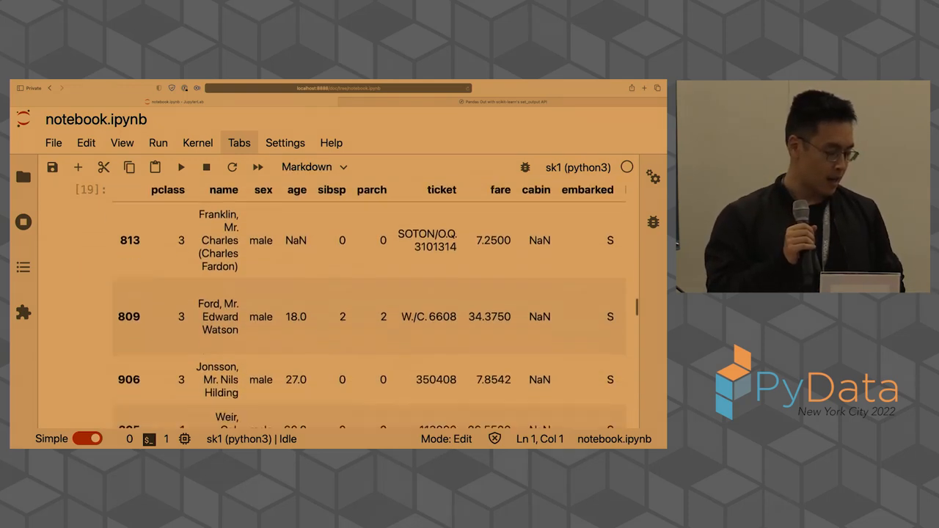
# Run the numerical and categorical preprocessing transformer cells under their headings.
pyautogui.hotkey('shift', 'Return')
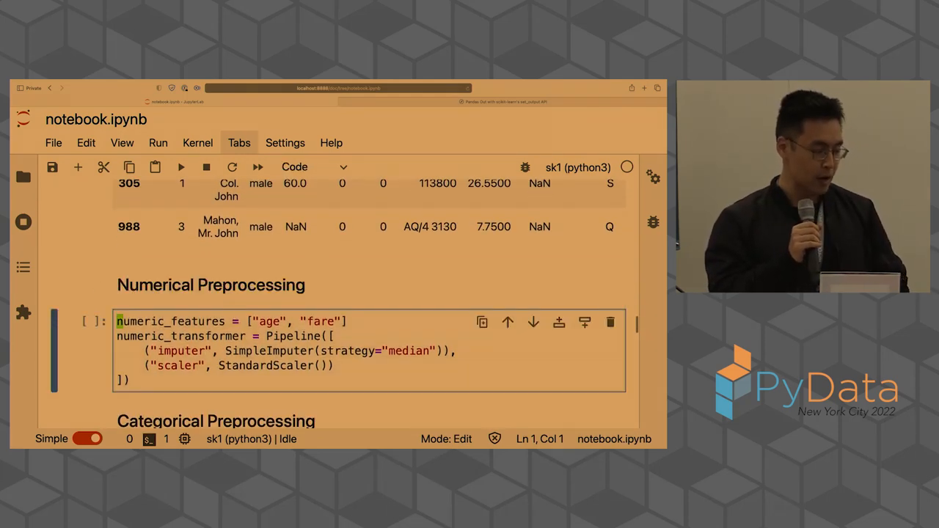
pyautogui.hotkey('shift', 'Return')
pyautogui.hotkey('shift', 'Return')
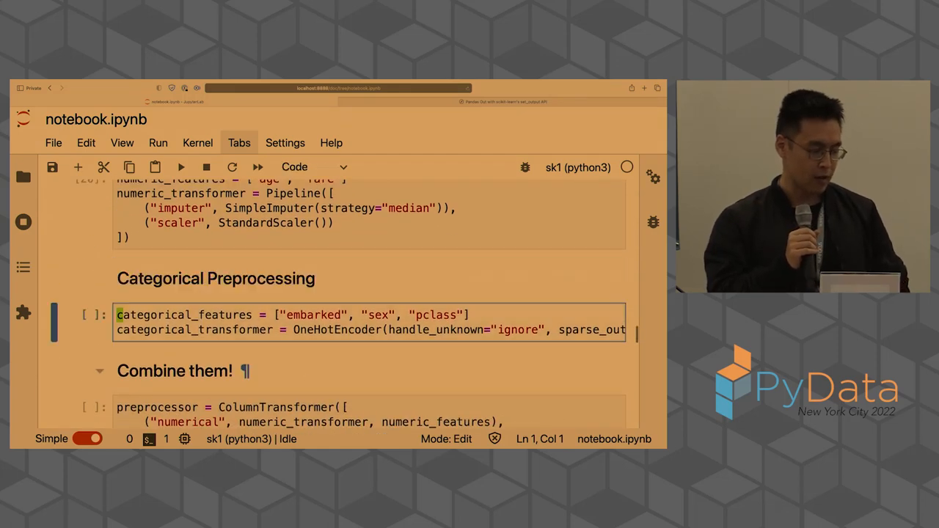
pyautogui.hotkey('shift', 'Return')
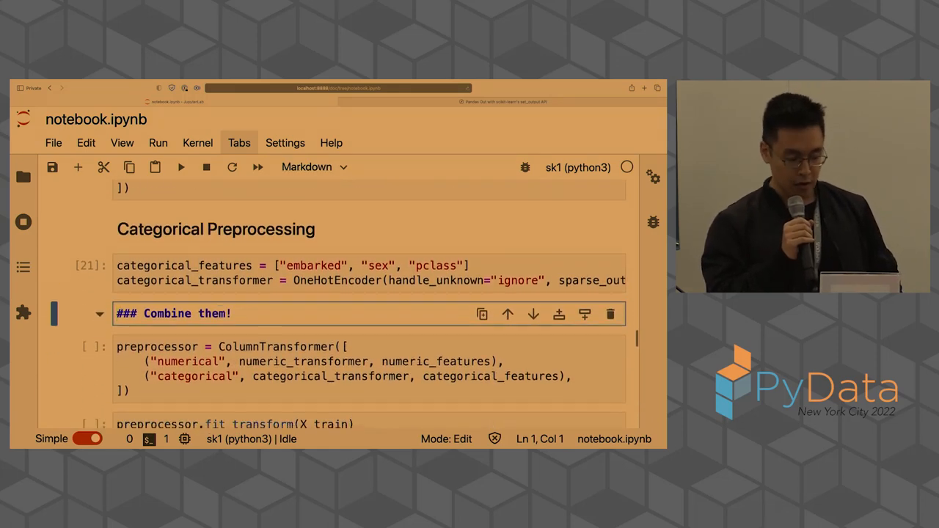
pyautogui.hotkey('shift', 'Return')
pyautogui.hotkey('shift', 'Return')
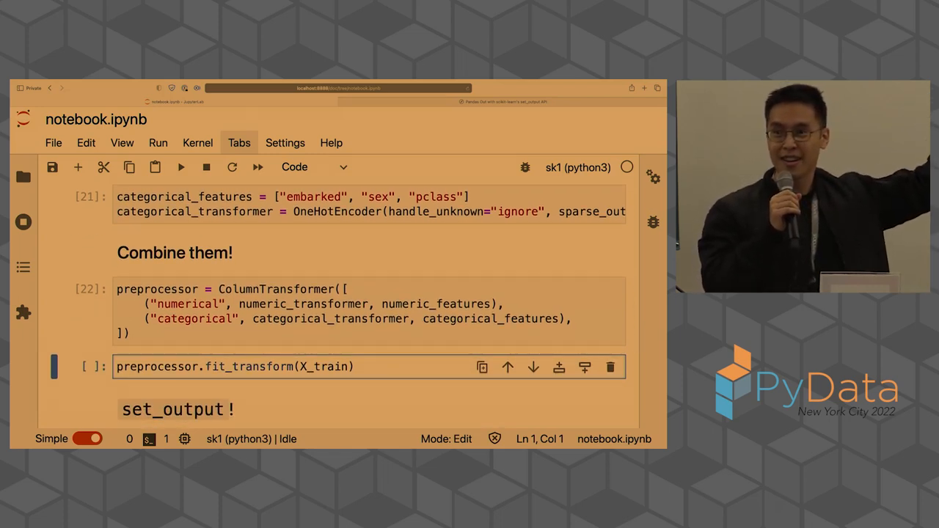
# Save the notebook and run preprocessor.fit_transform(X_train), returning a plain NumPy array.
pyautogui.hotkey('ctrl', 's')
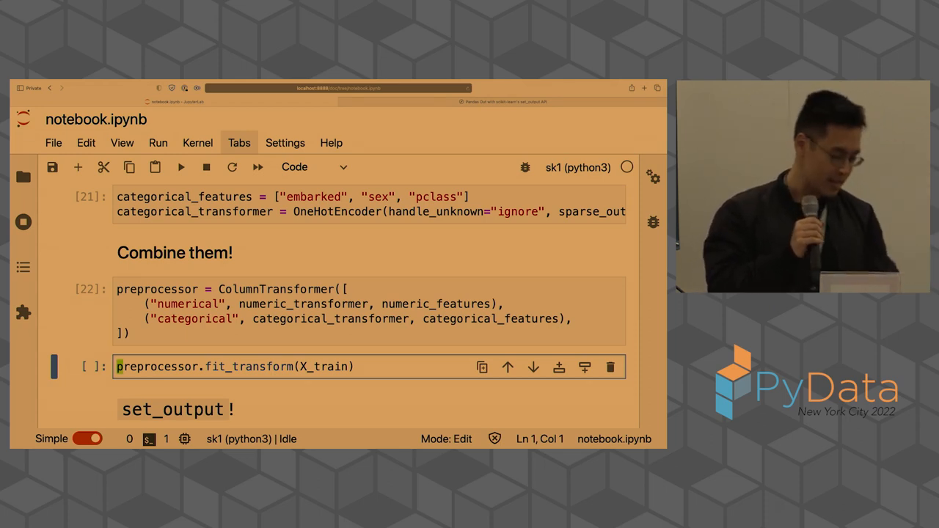
pyautogui.hotkey('shift', 'Return')
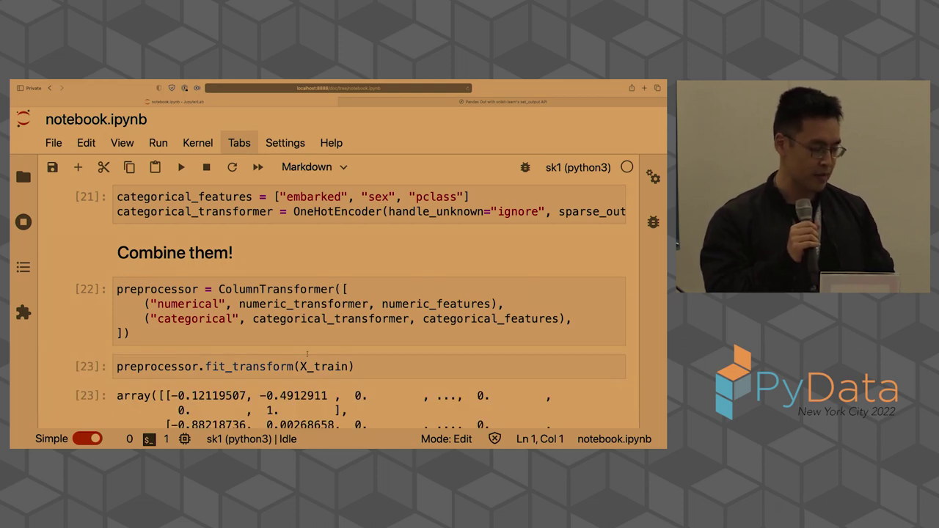
pyautogui.scroll(-2, 306, 354)
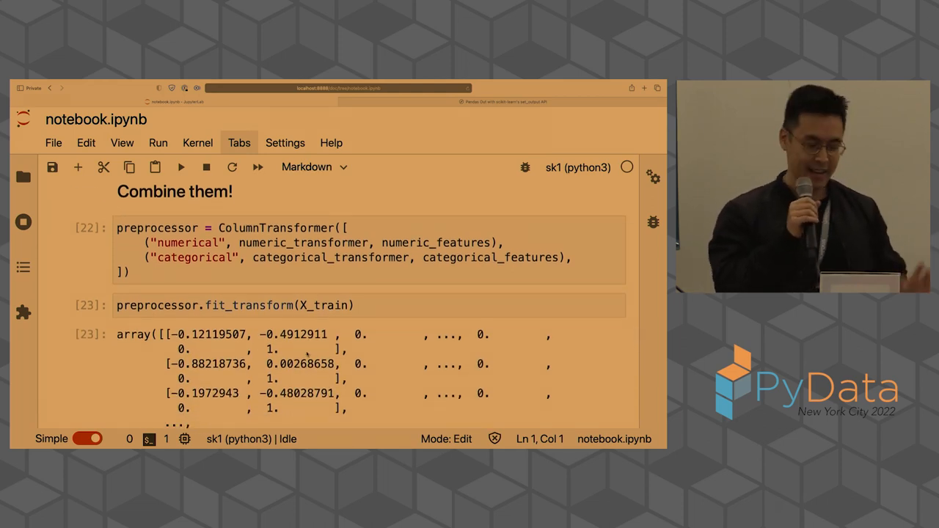
pyautogui.scroll(-1, 307, 354)
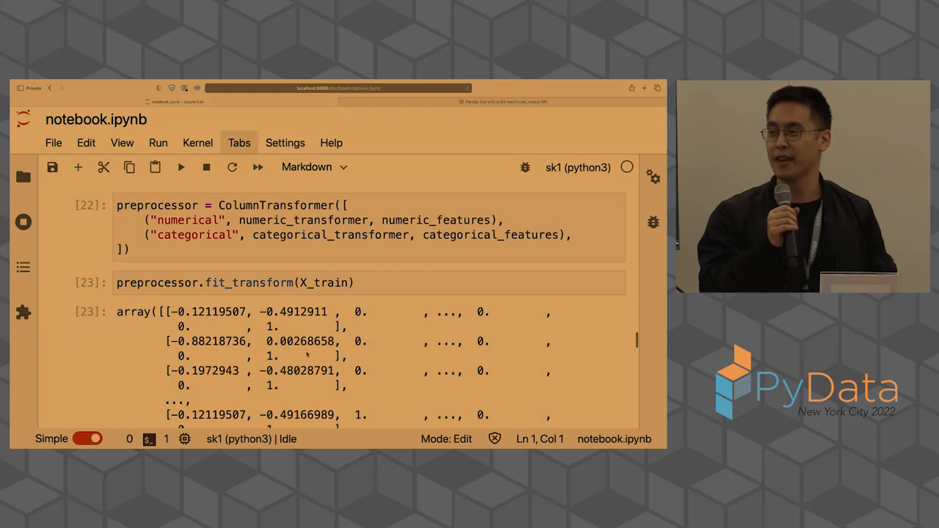
pyautogui.scroll(-3, 307, 354)
pyautogui.scroll(-5, 302, 346)
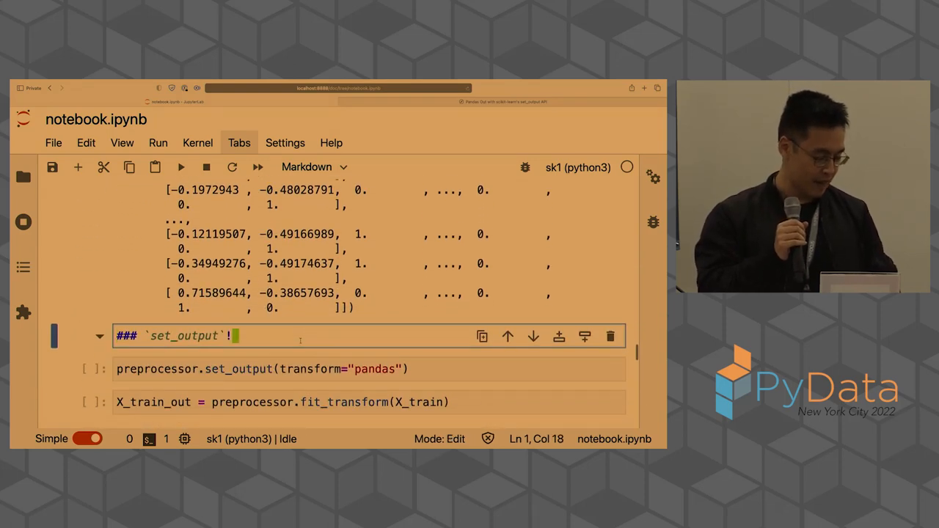
# Run the set_output cells and display X_train_out as a DataFrame with prefixed column names.
pyautogui.hotkey('shift', 'Return')
pyautogui.hotkey('shift', 'Return')
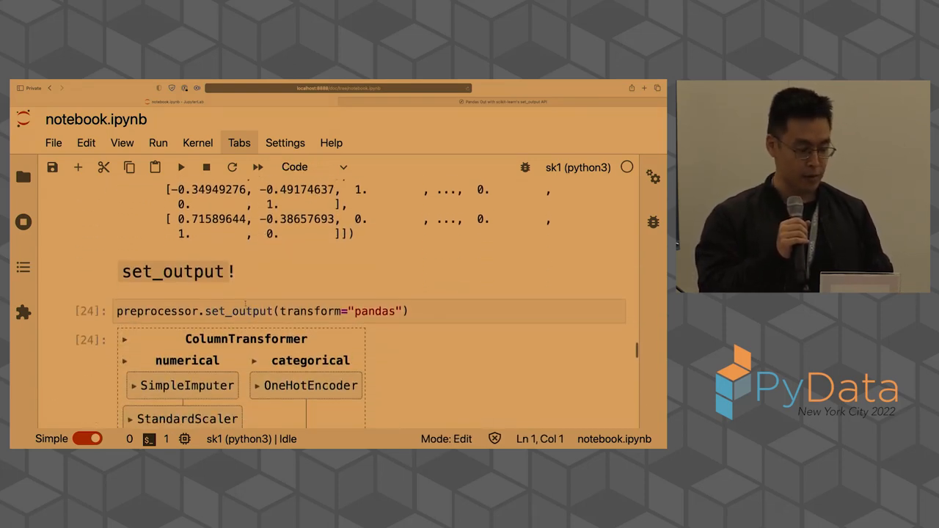
pyautogui.scroll(-1, 246, 294)
pyautogui.scroll(-1, 277, 276)
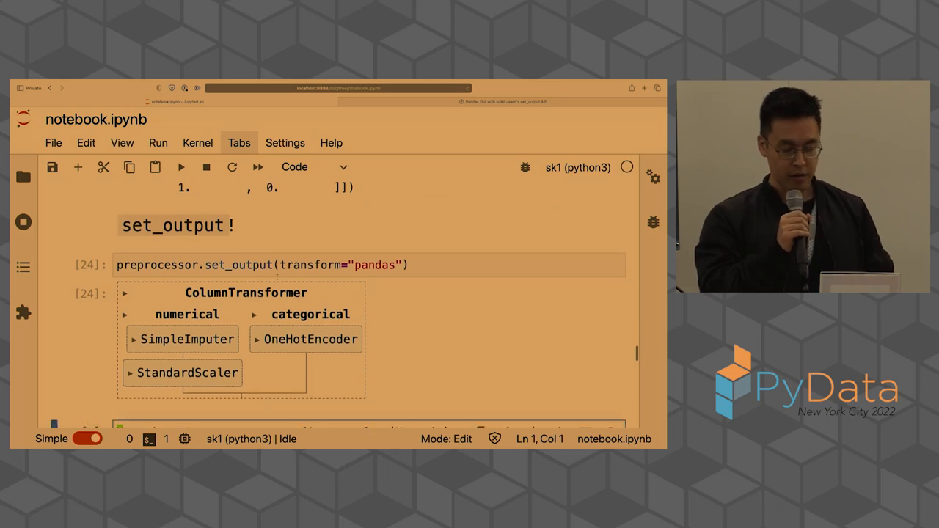
pyautogui.scroll(-2, 297, 294)
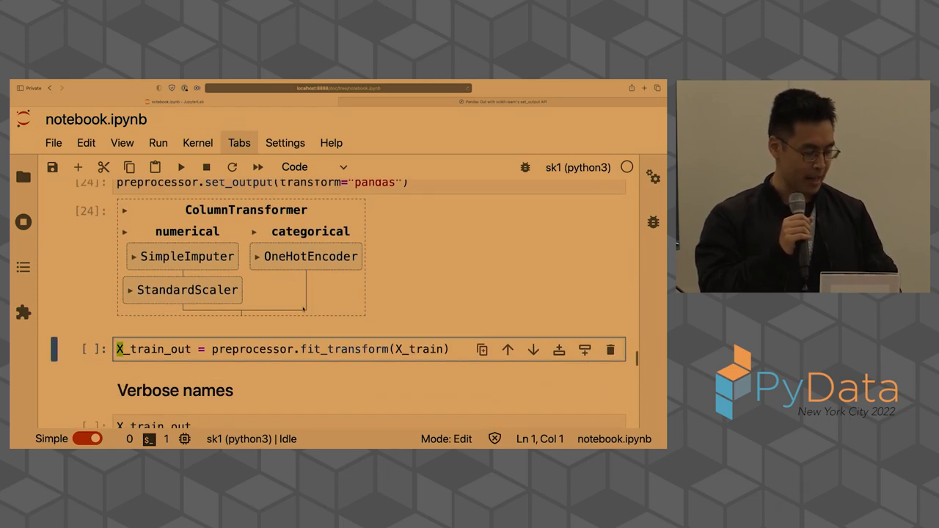
pyautogui.hotkey('shift', 'Return')
pyautogui.press('Return')
pyautogui.scroll(-1, 303, 309)
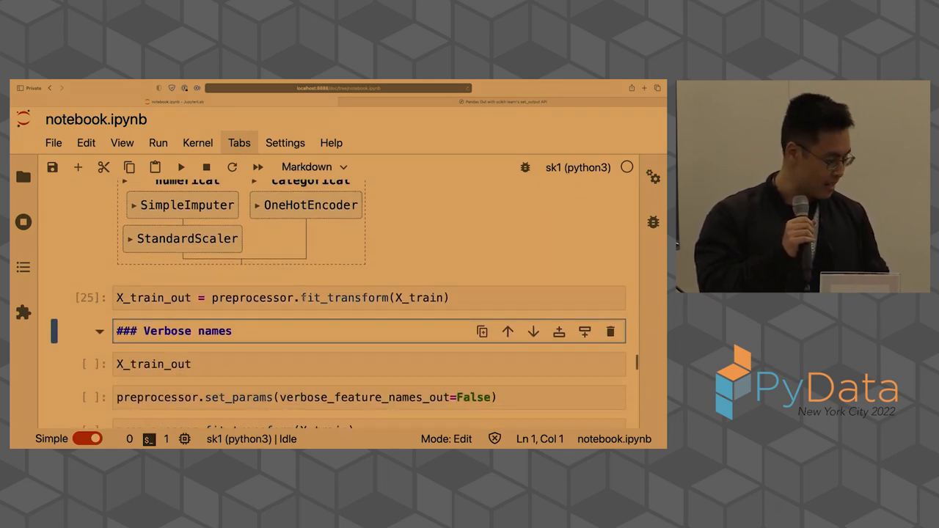
pyautogui.scroll(1, 269, 323)
pyautogui.hotkey('shift', 'Return')
pyautogui.hotkey('shift', 'Return')
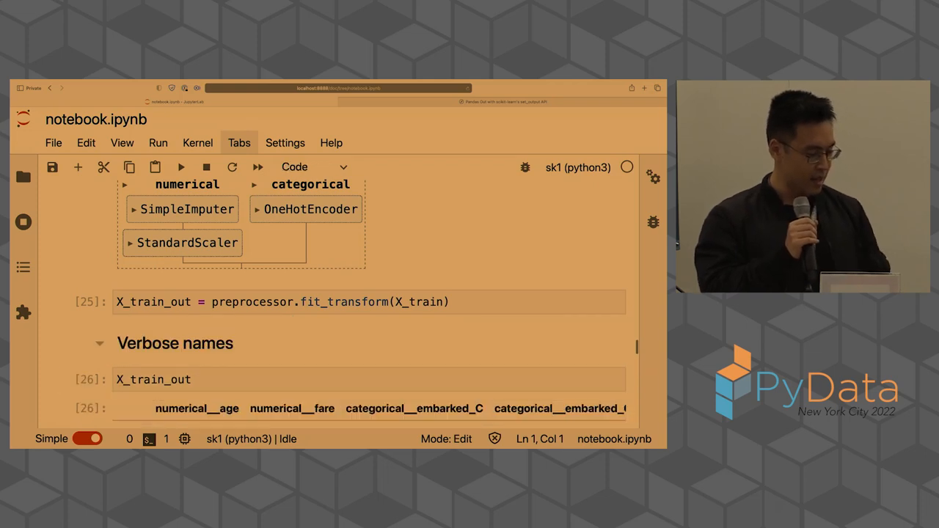
pyautogui.scroll(-3, 270, 323)
pyautogui.scroll(-2, 367, 319)
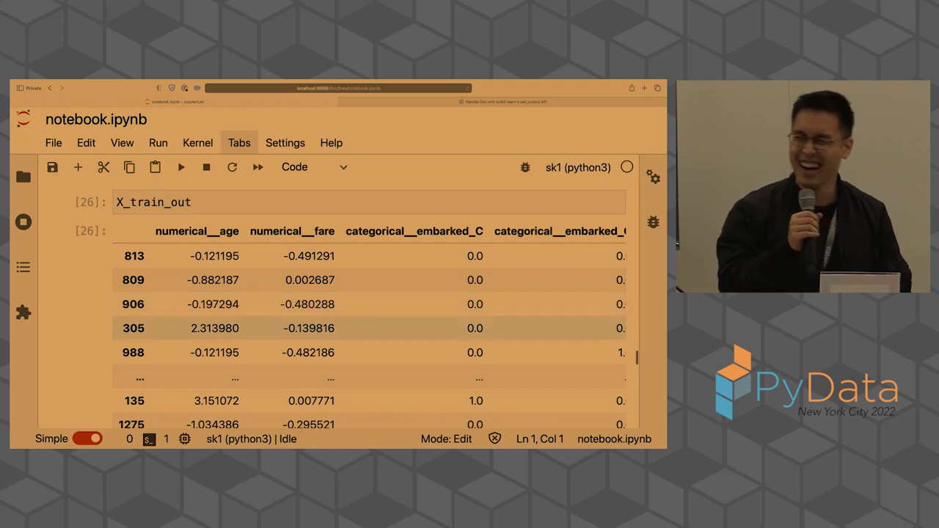
pyautogui.scroll(-1, 367, 323)
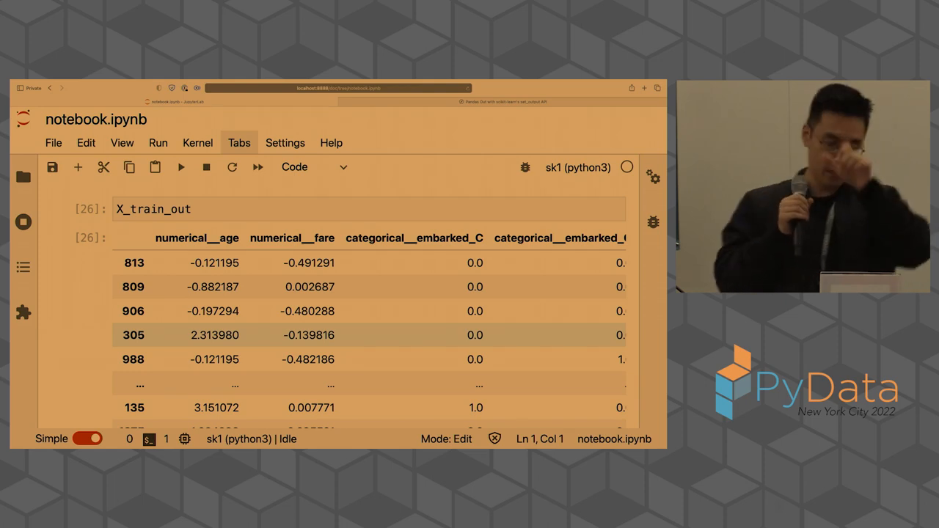
pyautogui.scroll(1, 367, 330)
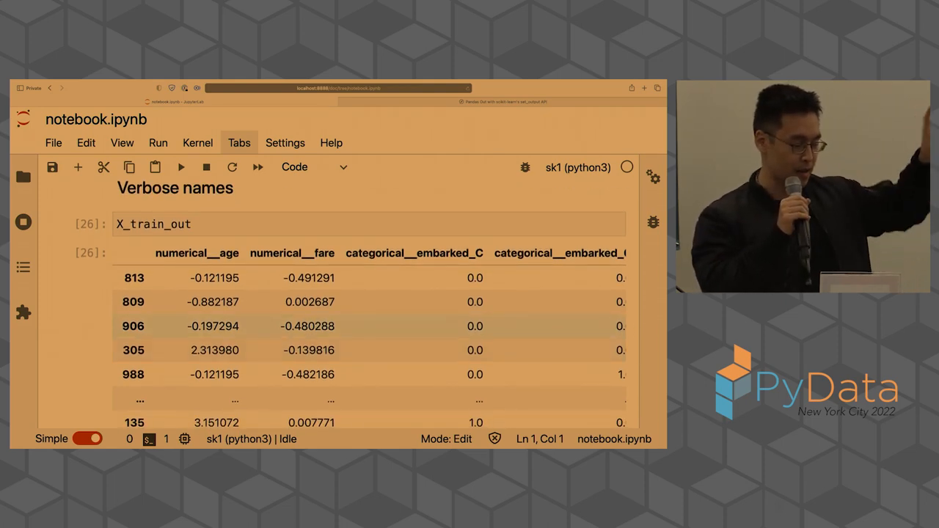
pyautogui.scroll(3, 366, 326)
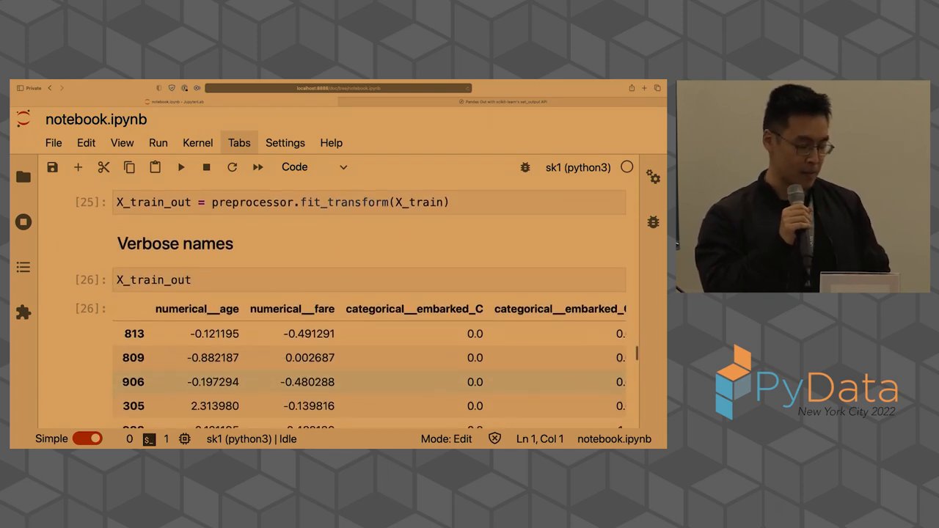
pyautogui.scroll(-2, 367, 326)
pyautogui.scroll(-2, 367, 323)
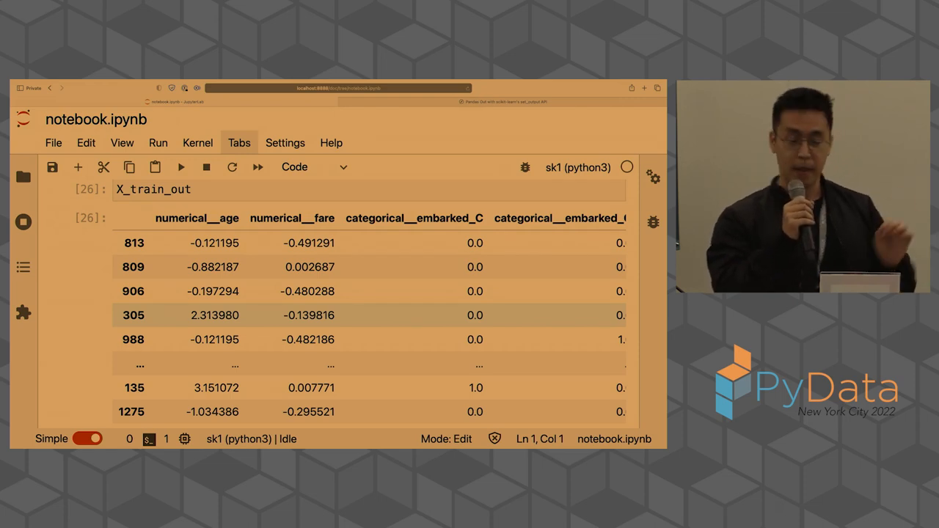
pyautogui.scroll(-1, 367, 316)
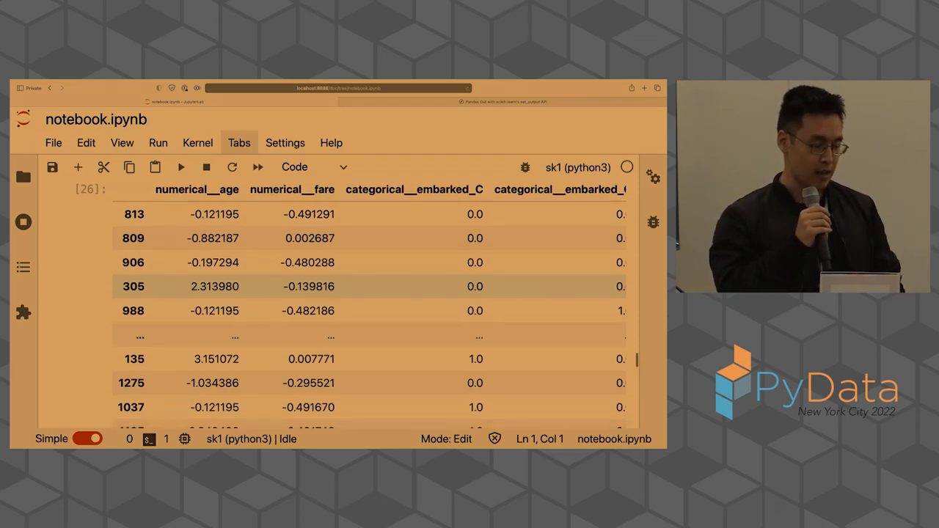
pyautogui.scroll(-2, 367, 315)
pyautogui.scroll(-1, 367, 315)
pyautogui.scroll(-3, 367, 316)
pyautogui.scroll(-2, 302, 338)
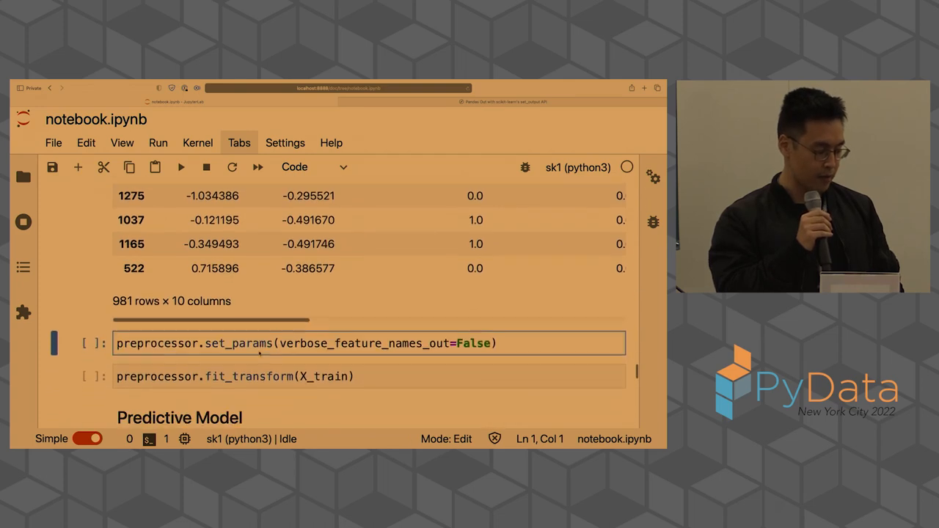
pyautogui.scroll(-1, 302, 339)
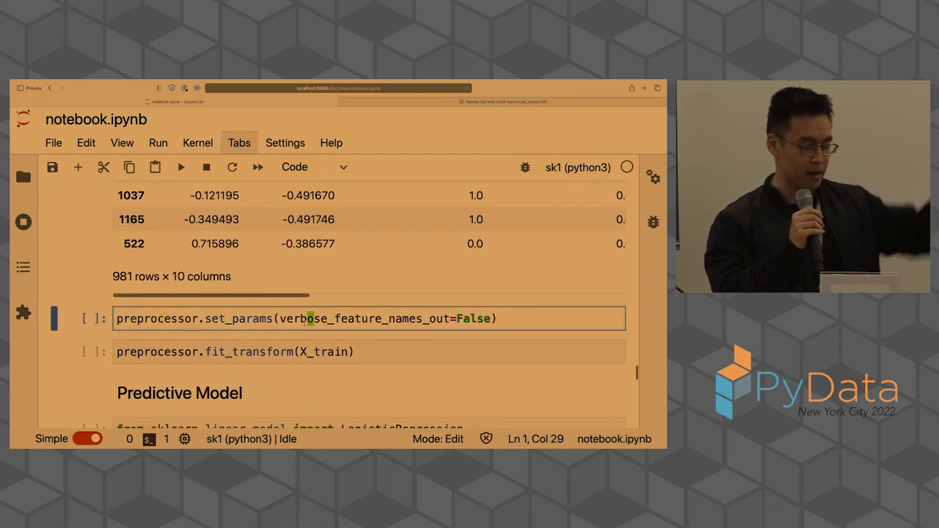
# Set verbose_feature_names_out=False and re-run fit_transform to get plain columns like age and fare.
pyautogui.hotkey('shift', 'Return')
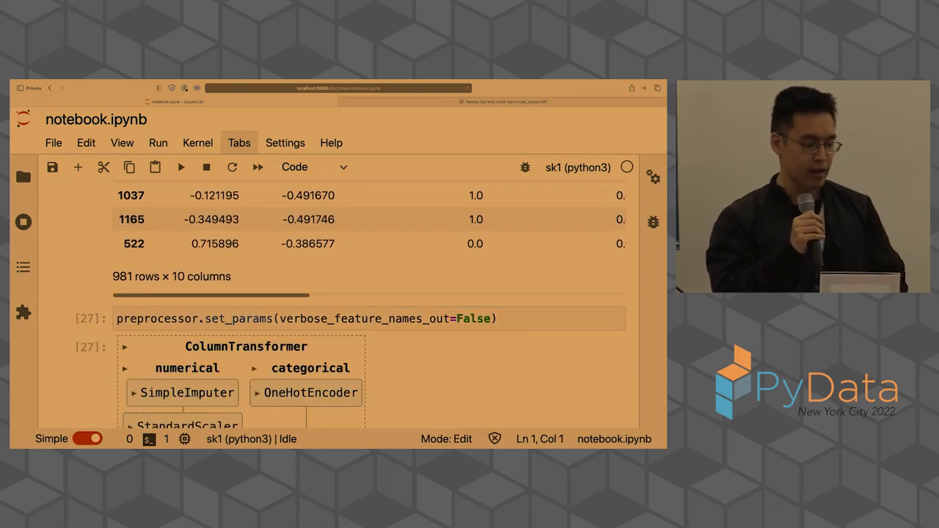
pyautogui.hotkey('shift', 'Return')
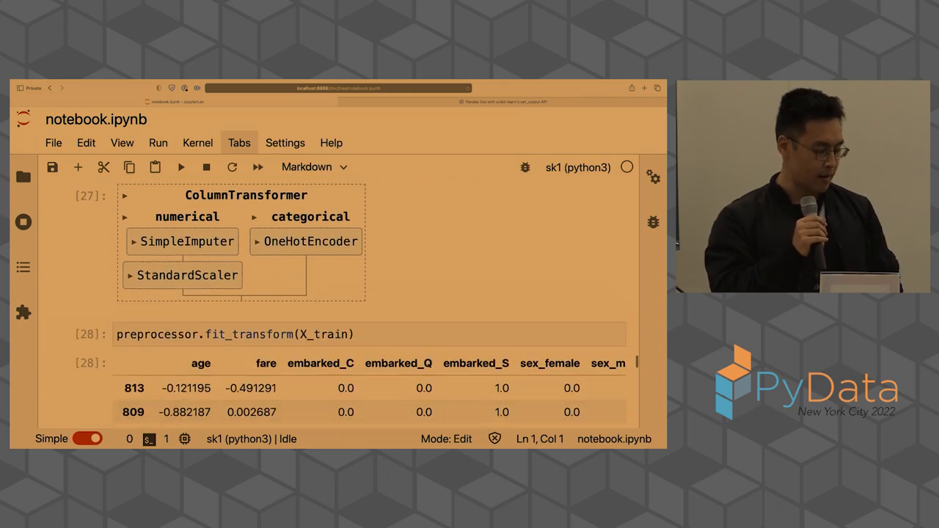
pyautogui.scroll(-1, 338, 301)
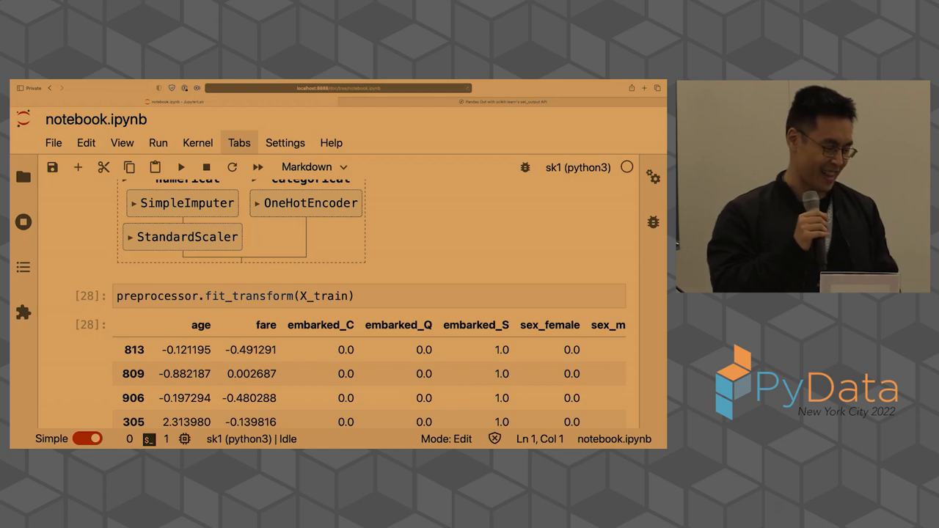
pyautogui.scroll(-1, 367, 301)
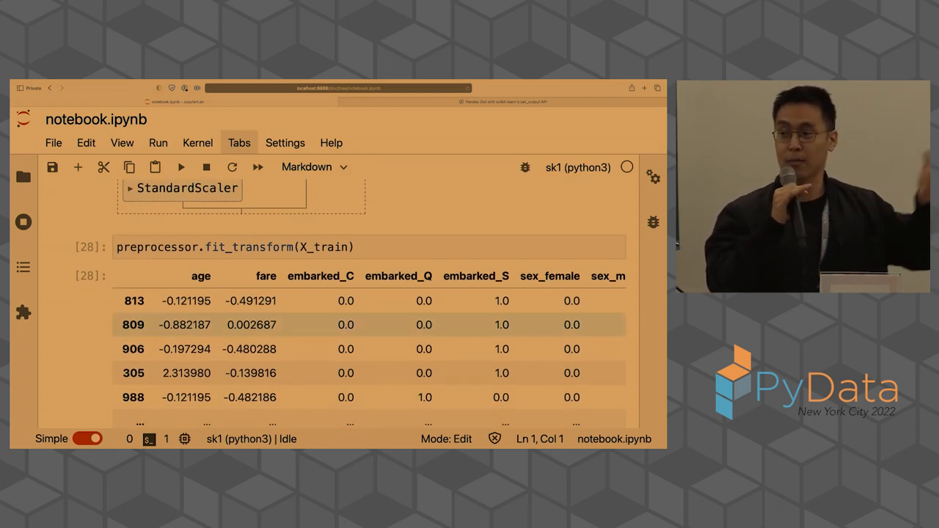
pyautogui.scroll(-2, 357, 323)
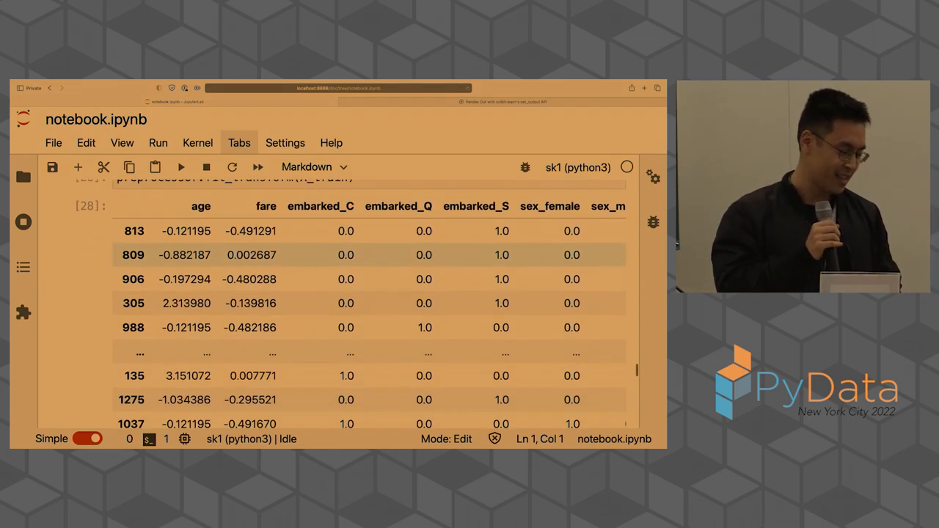
pyautogui.scroll(-4, 358, 323)
pyautogui.scroll(-2, 357, 323)
pyautogui.scroll(-1, 357, 323)
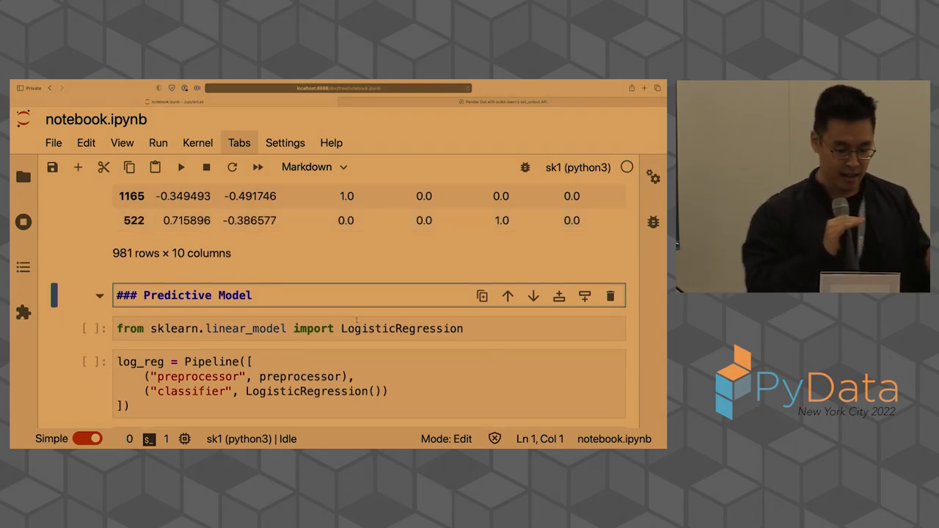
# Import LogisticRegression, set the pipeline to output pandas and inspect the OneHotEncoder in its diagram.
pyautogui.hotkey('shift', 'Return')
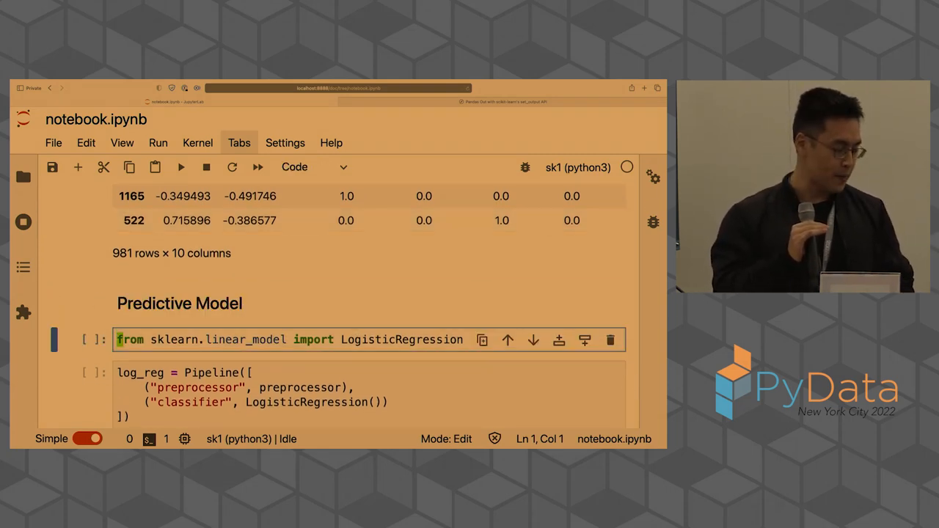
pyautogui.hotkey('shift', 'Return')
pyautogui.hotkey('shift', 'Return')
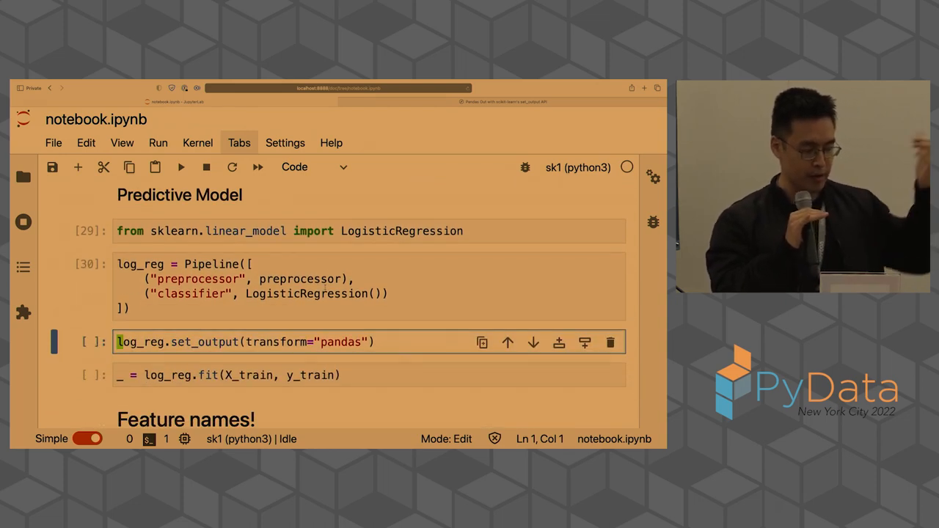
pyautogui.hotkey('shift', 'Return')
pyautogui.scroll(-3, 350, 260)
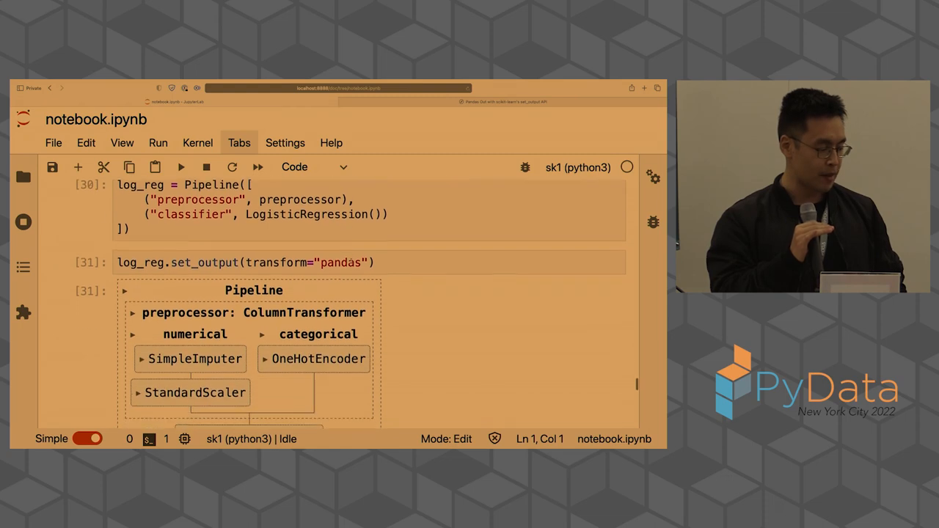
pyautogui.scroll(-1, 352, 242)
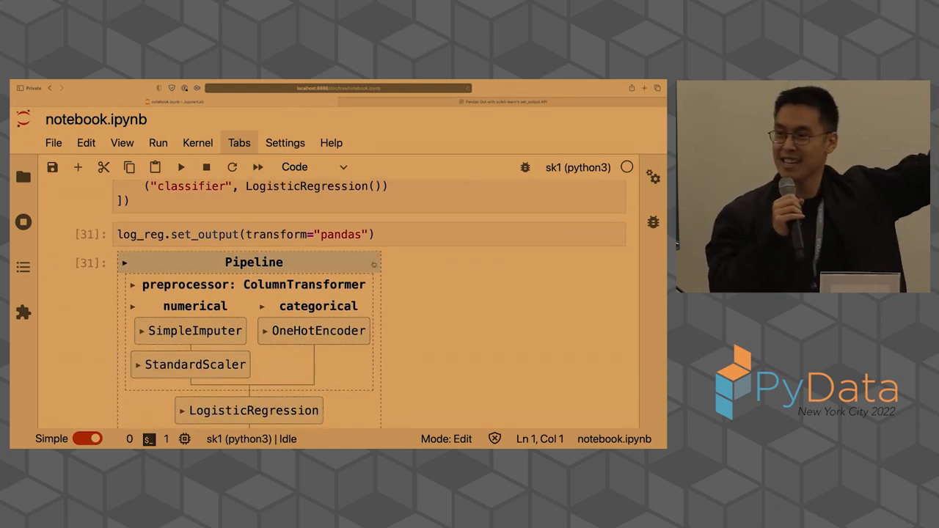
pyautogui.click(325, 335)
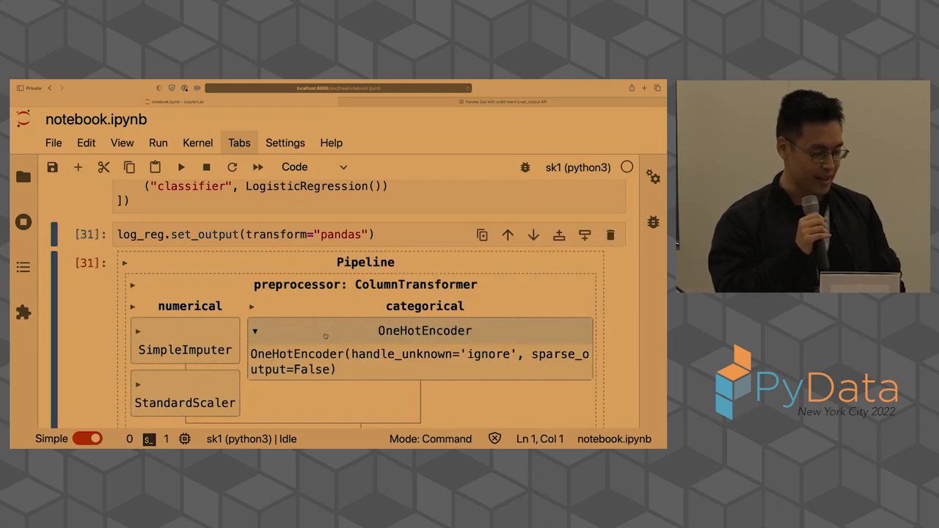
pyautogui.click(325, 336)
pyautogui.scroll(-1, 277, 316)
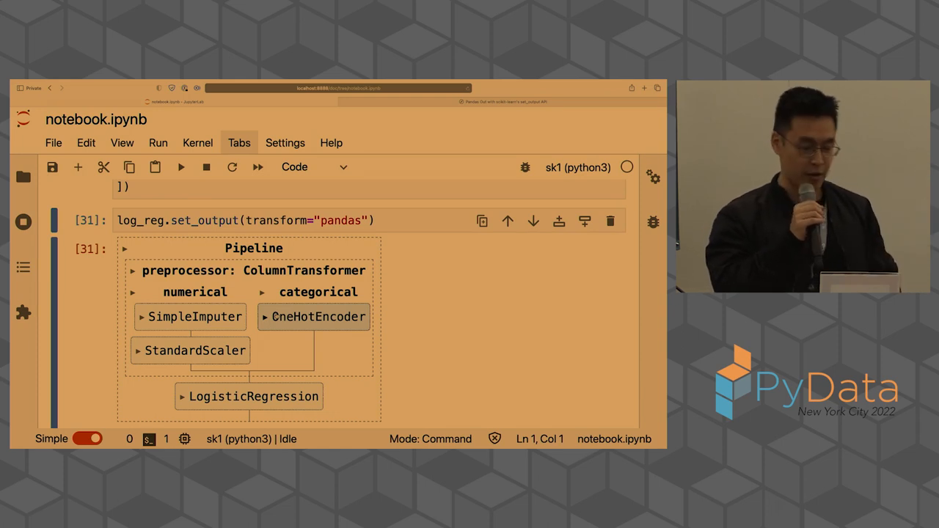
pyautogui.scroll(-2, 346, 333)
pyautogui.scroll(-4, 352, 353)
# Fit the logistic regression pipeline on the training data.
pyautogui.click(359, 370)
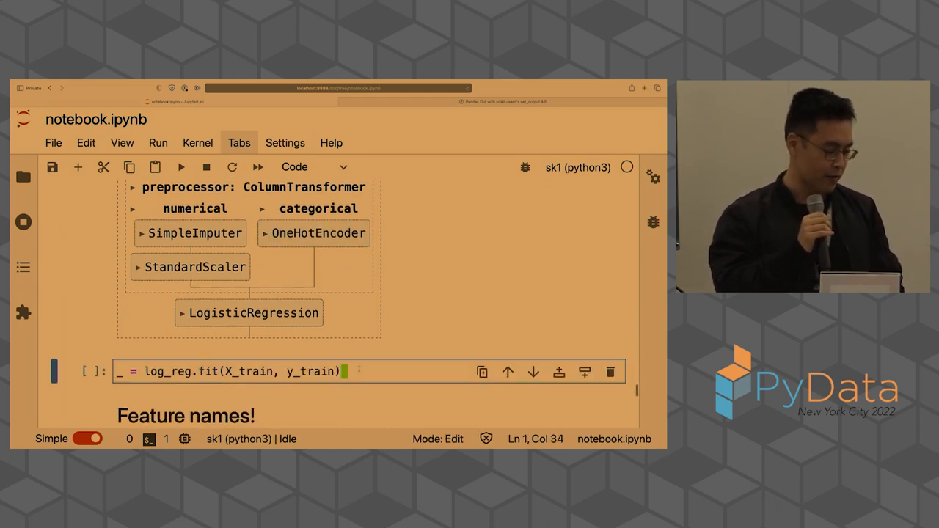
pyautogui.scroll(-2, 359, 369)
pyautogui.hotkey('shift', 'Return')
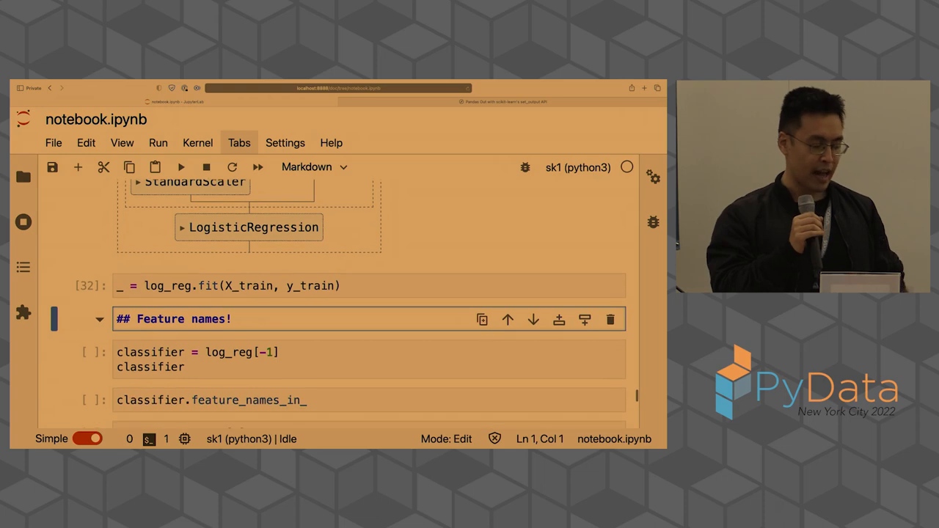
# Print the classifier's feature_names_in_ and coef_[0], then draw the coefficient bar chart per feature.
pyautogui.hotkey('shift', 'Return')
pyautogui.hotkey('shift', 'Return')
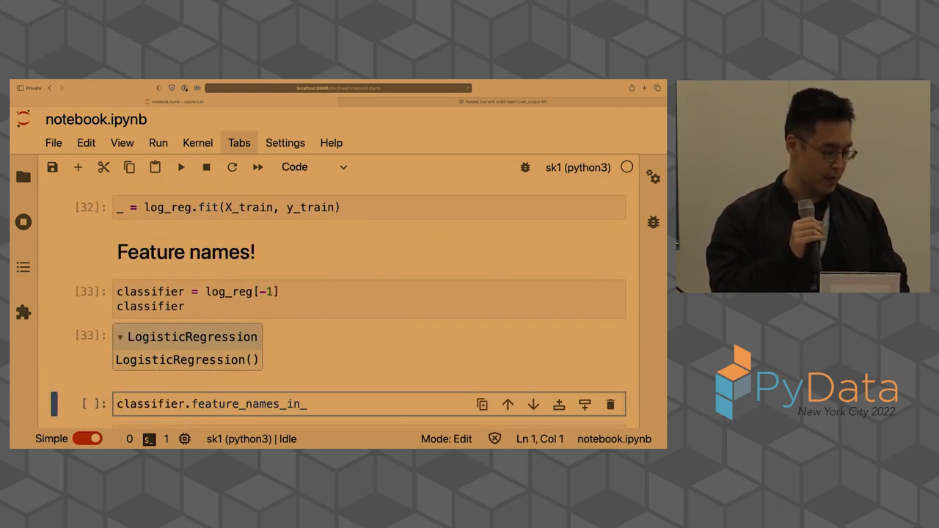
pyautogui.scroll(-1, 379, 325)
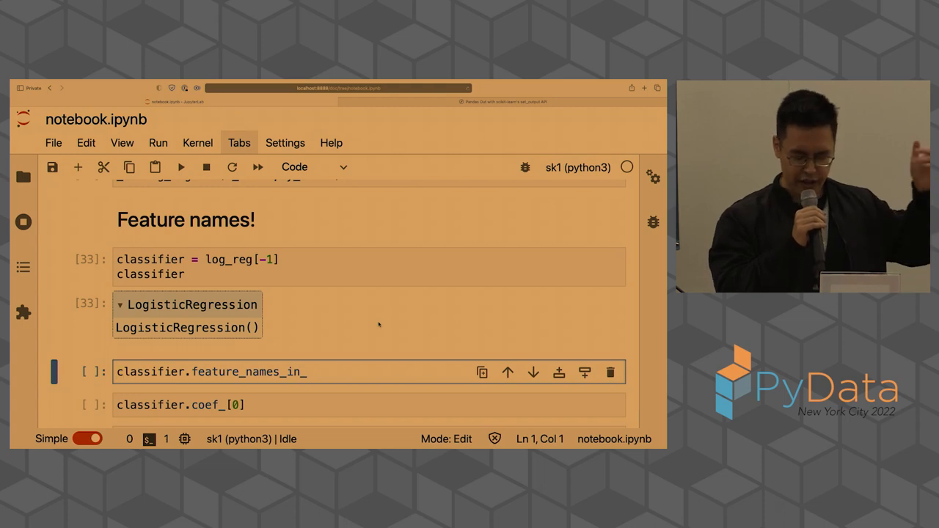
pyautogui.hotkey('shift', 'Return')
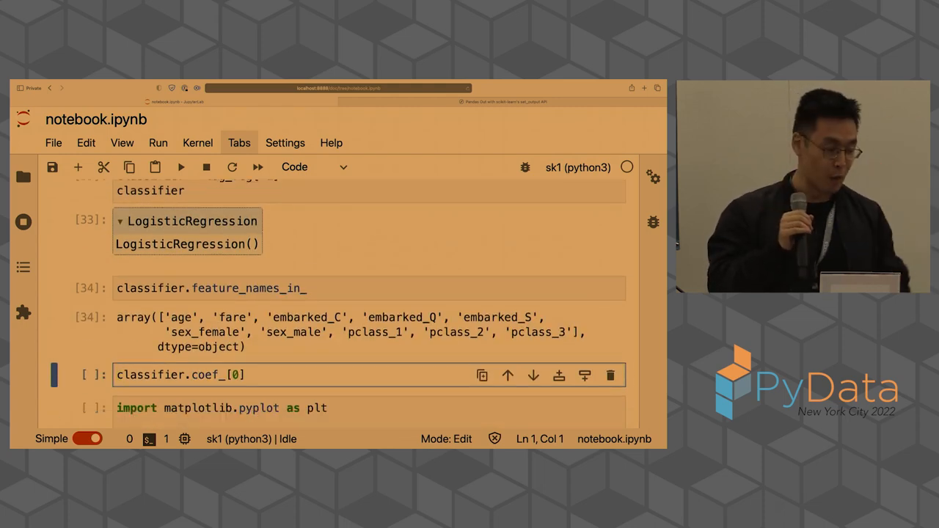
pyautogui.scroll(-2, 369, 301)
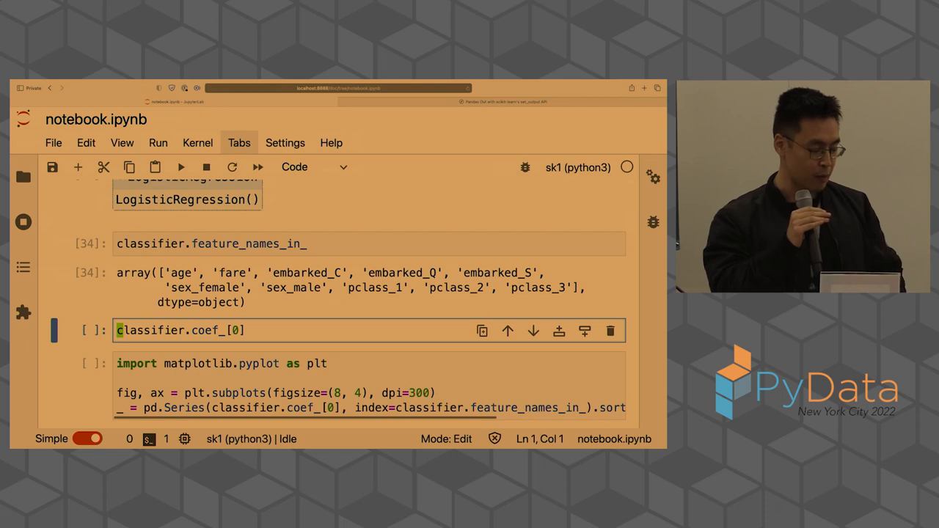
pyautogui.hotkey('shift', 'Return')
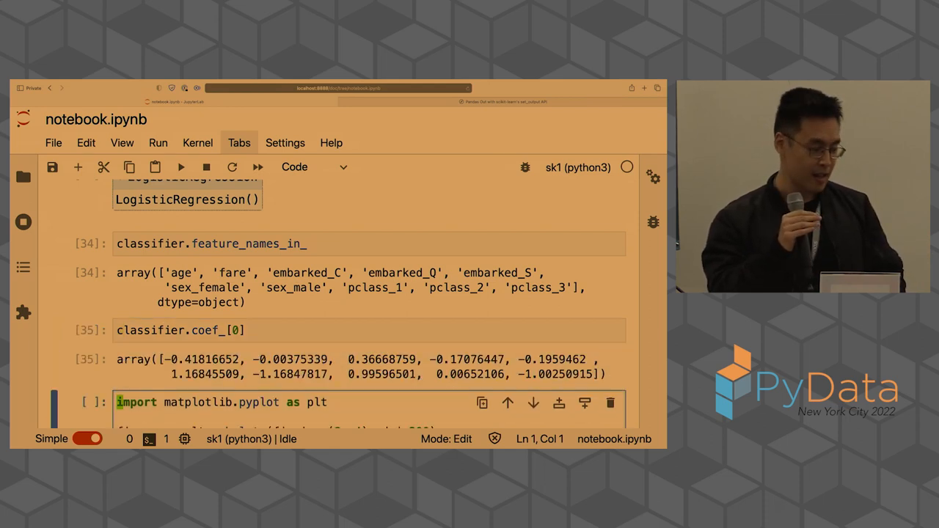
pyautogui.hotkey('shift', 'Return')
pyautogui.scroll(-2, 333, 327)
pyautogui.scroll(-1, 333, 328)
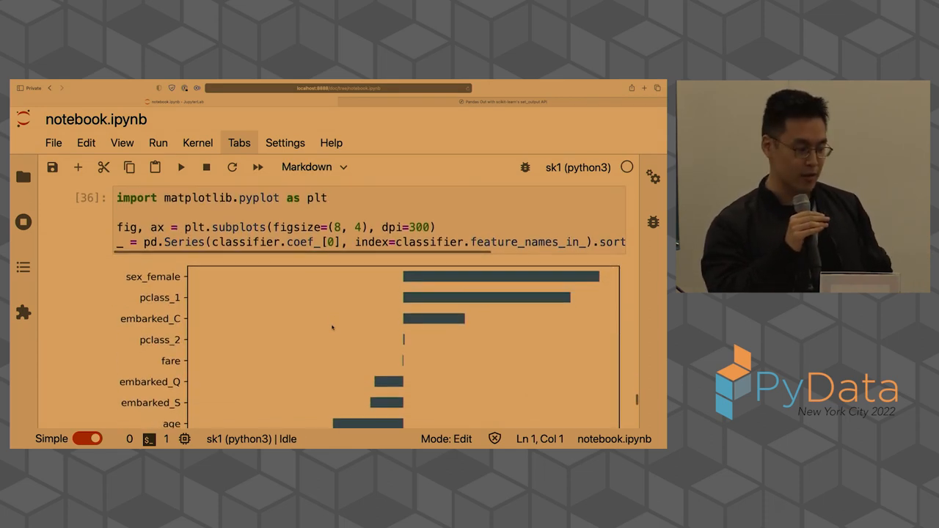
pyautogui.scroll(-1, 332, 327)
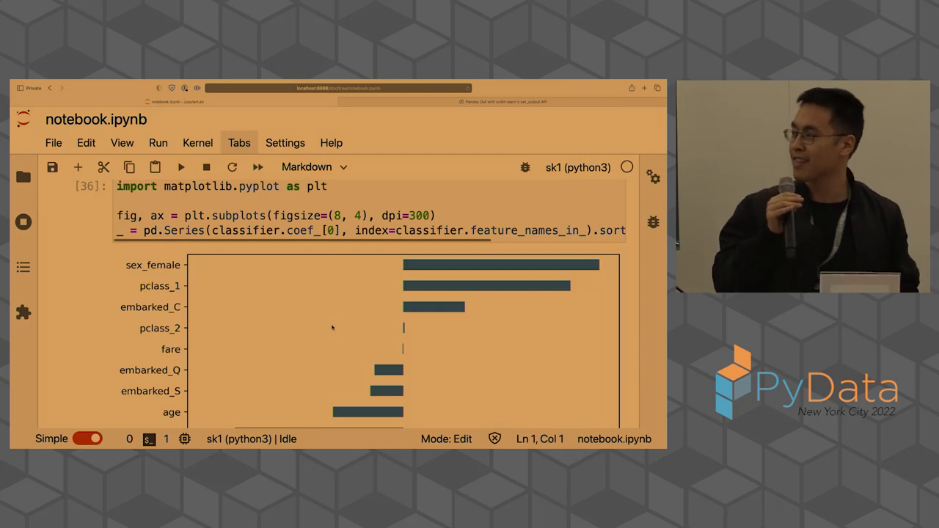
pyautogui.scroll(-1, 332, 327)
pyautogui.scroll(-1, 332, 328)
pyautogui.scroll(-1, 332, 328)
pyautogui.scroll(-1, 333, 327)
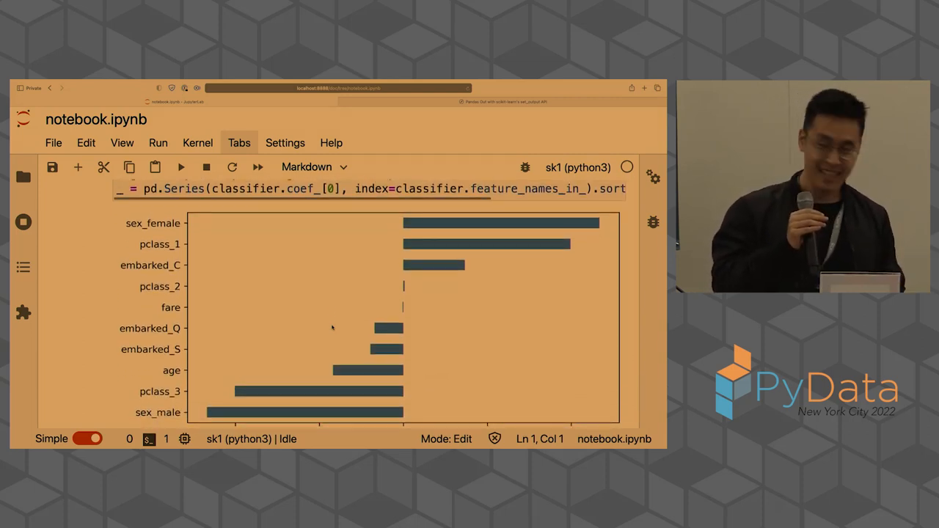
pyautogui.scroll(-5, 333, 327)
# Render the Try it out markdown with pip install and git clone instructions, then zoom the page out.
pyautogui.click(334, 339)
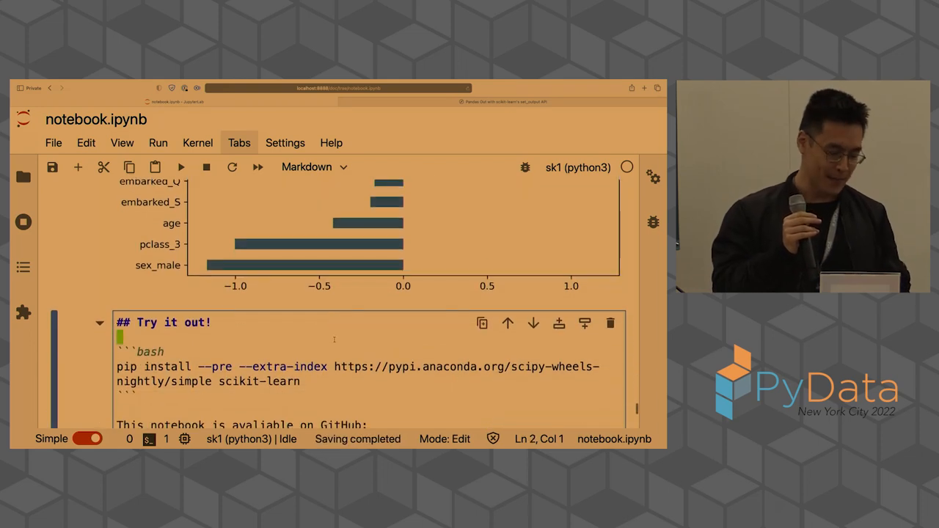
pyautogui.hotkey('shift', 'Return')
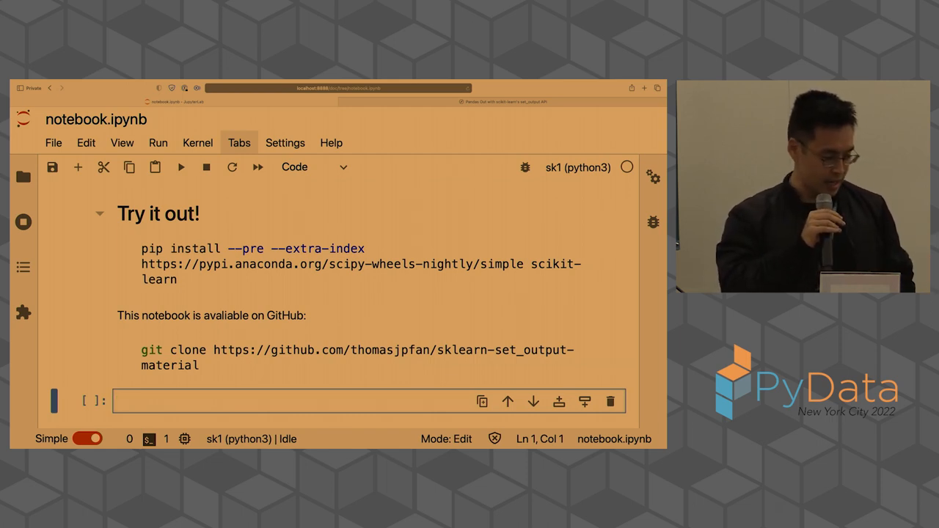
pyautogui.hotkey('ctrl', '-')
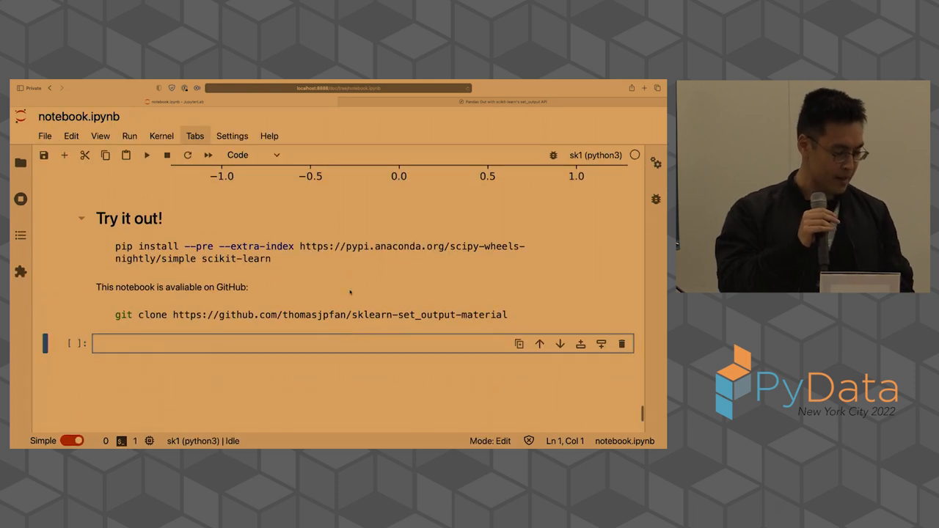
pyautogui.scroll(1, 350, 292)
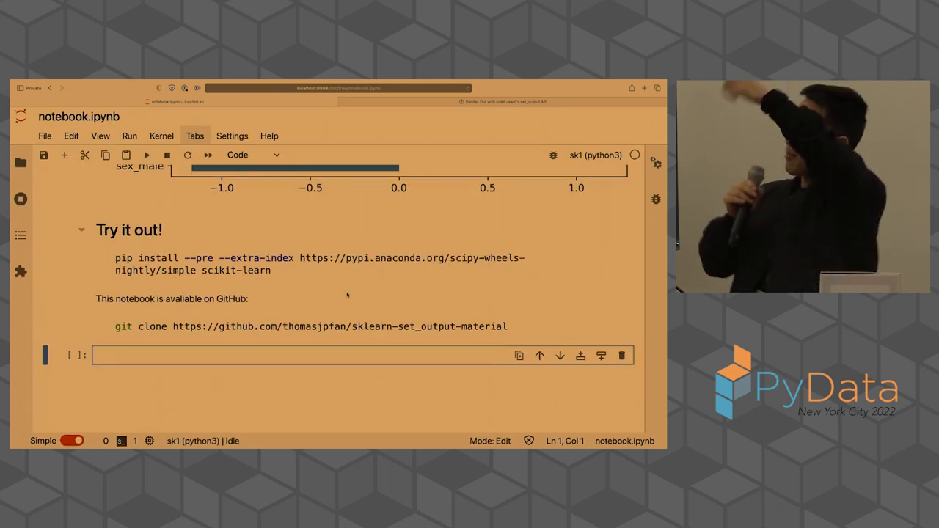
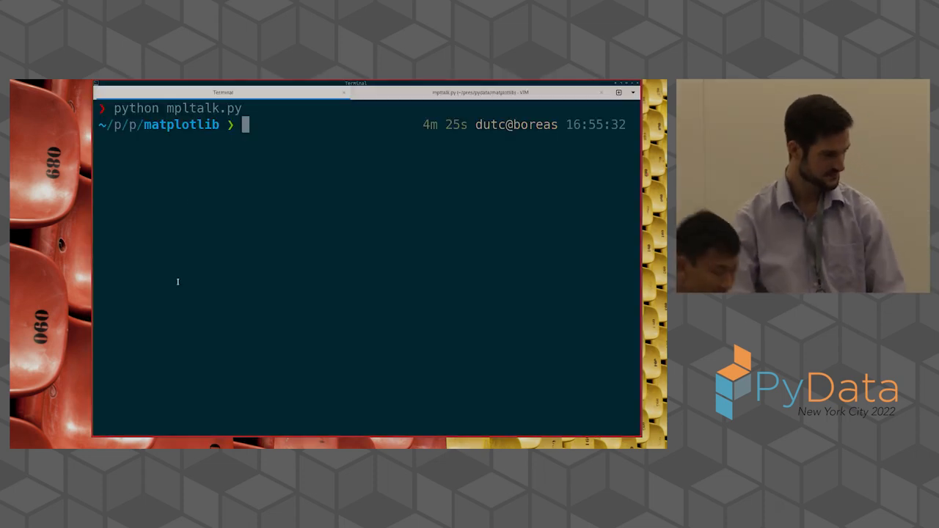
# Switch from the shell prompt to the mpltalk.py file in vim.
pyautogui.click(377, 95)
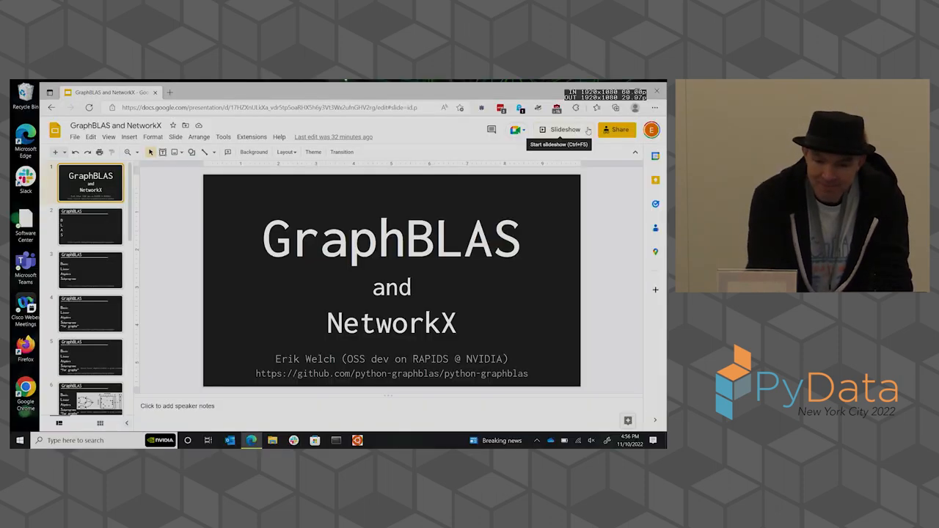
# Start the GraphBLAS and NetworkX slideshow from the beginning, full screen.
pyautogui.click(589, 130)
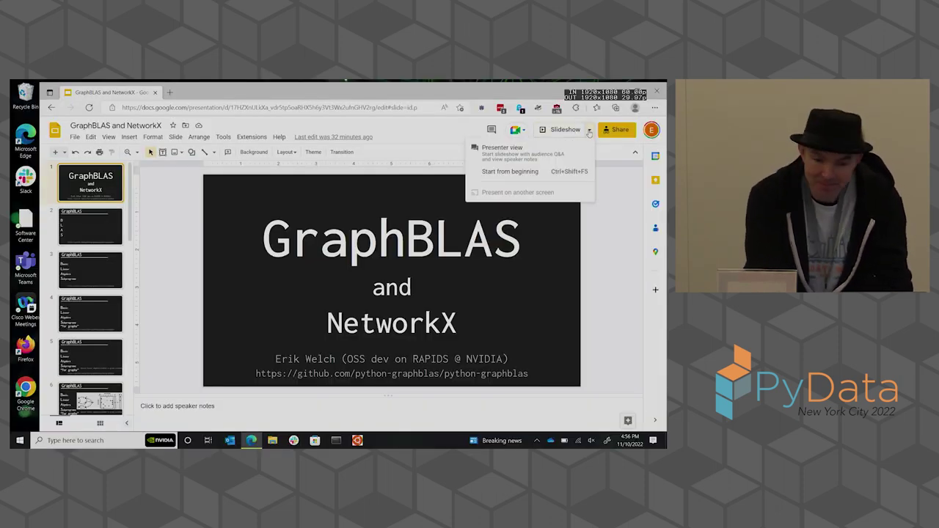
pyautogui.click(518, 172)
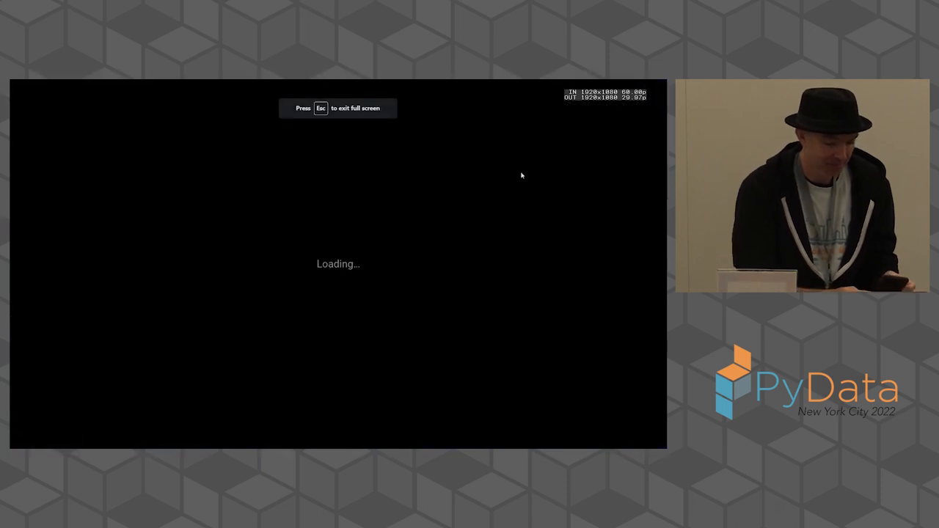
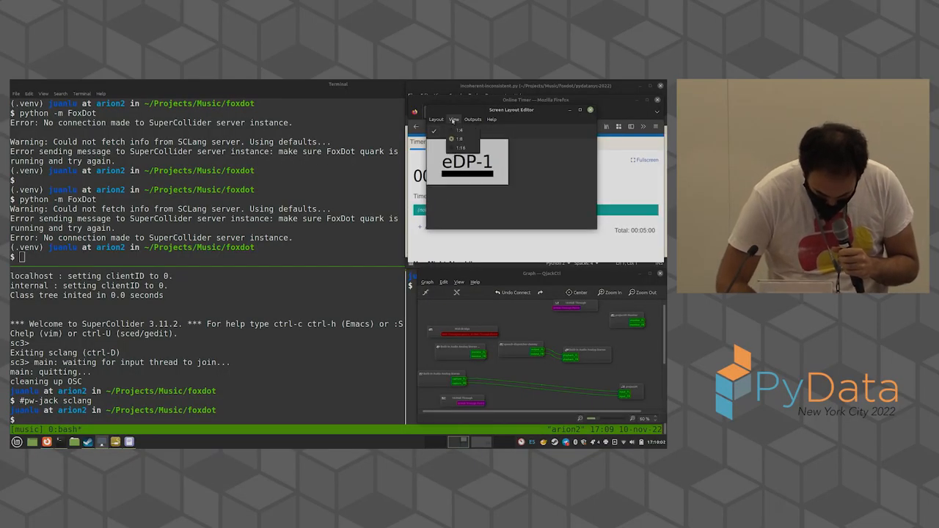
# In arandr, toggle HDMI-1 Active and drag the HDMI-1 and eDP-1 boxes into alignment.
pyautogui.click(476, 120)
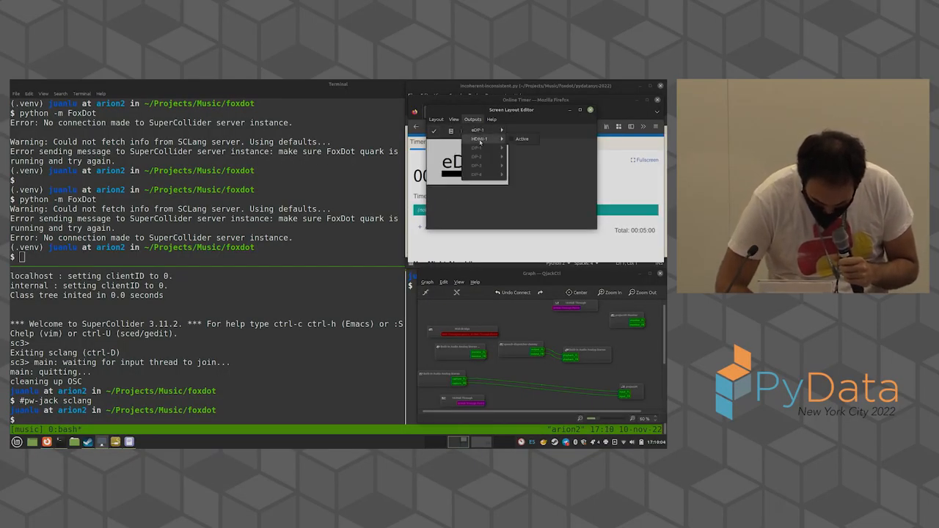
pyautogui.click(512, 139)
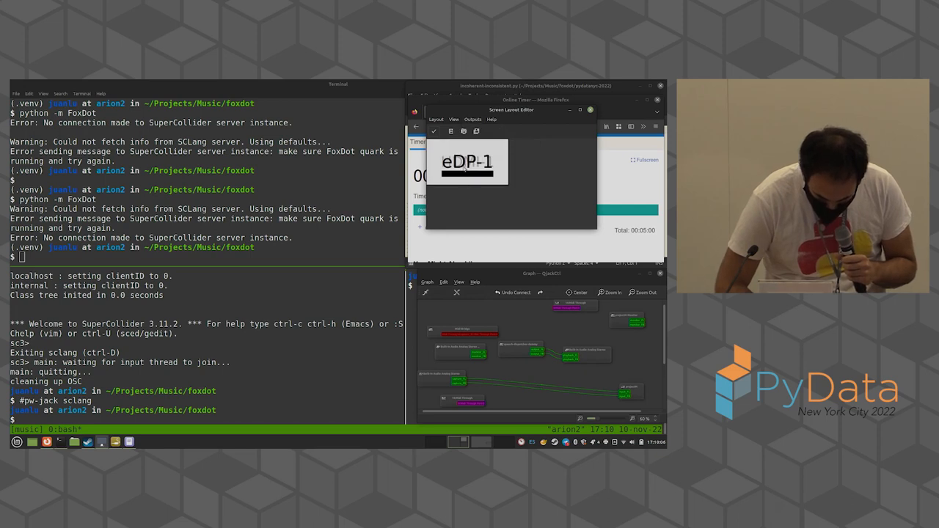
pyautogui.moveTo(466, 168)
pyautogui.mouseDown()
pyautogui.moveTo(477, 155)
pyautogui.moveTo(508, 161)
pyautogui.mouseUp()
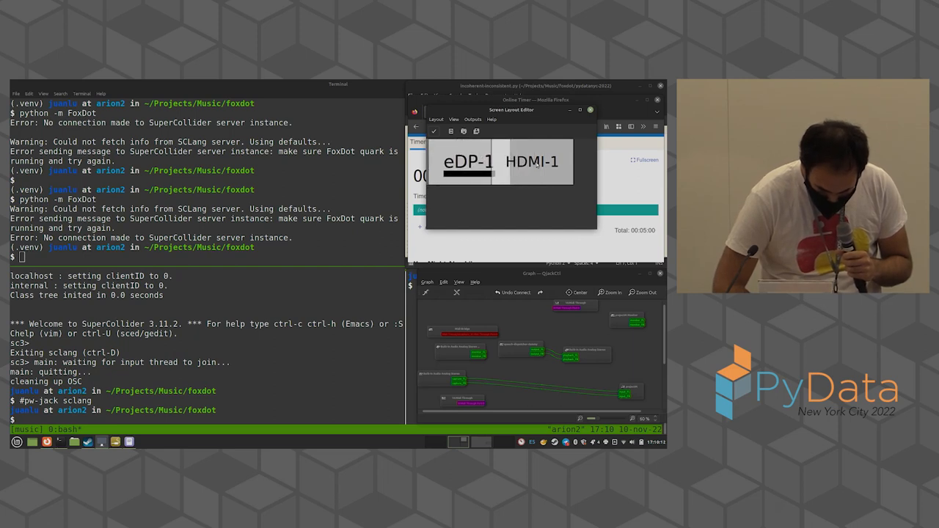
pyautogui.moveTo(536, 165)
pyautogui.mouseDown()
pyautogui.moveTo(477, 165)
pyautogui.moveTo(520, 143)
pyautogui.mouseUp()
pyautogui.moveTo(458, 157); pyautogui.dragTo(453, 146)
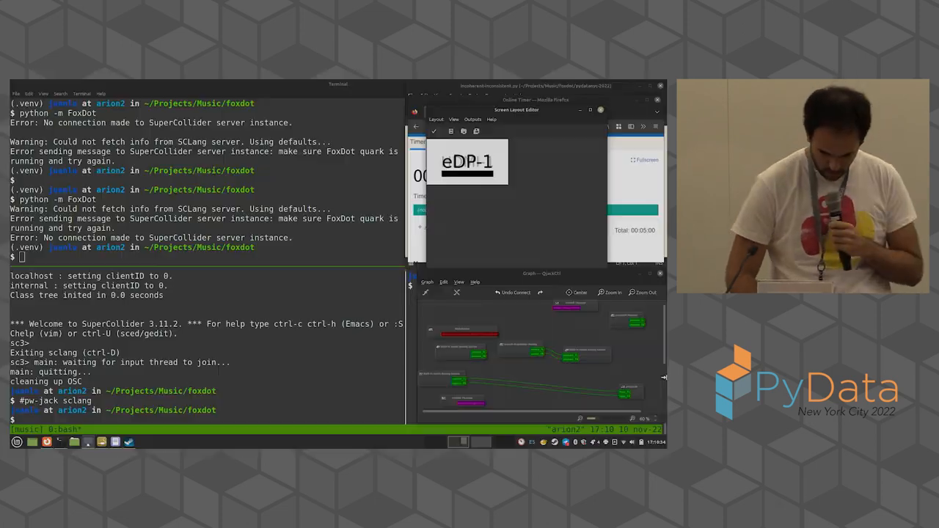
# Close the Screen Layout Editor, restart the Online Timer at 00:04:00, and raise the terminal.
pyautogui.click(601, 110)
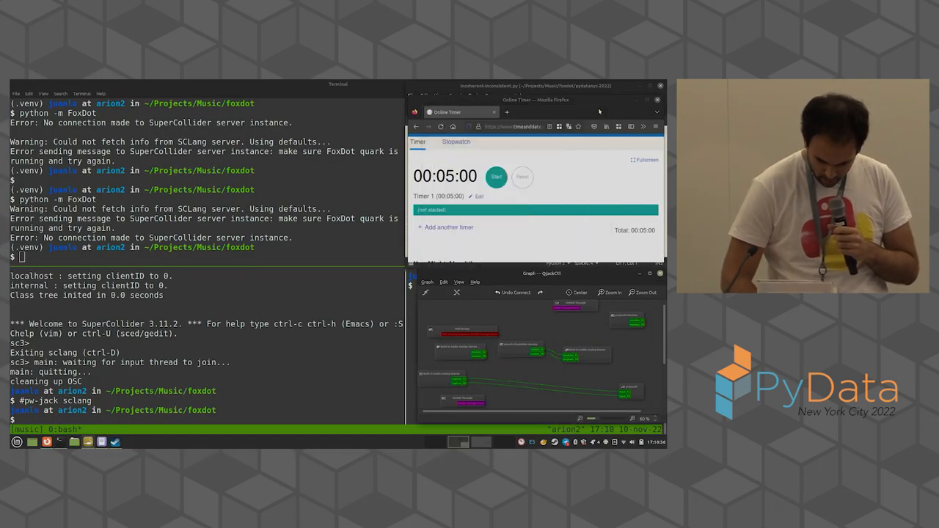
pyautogui.click(447, 179)
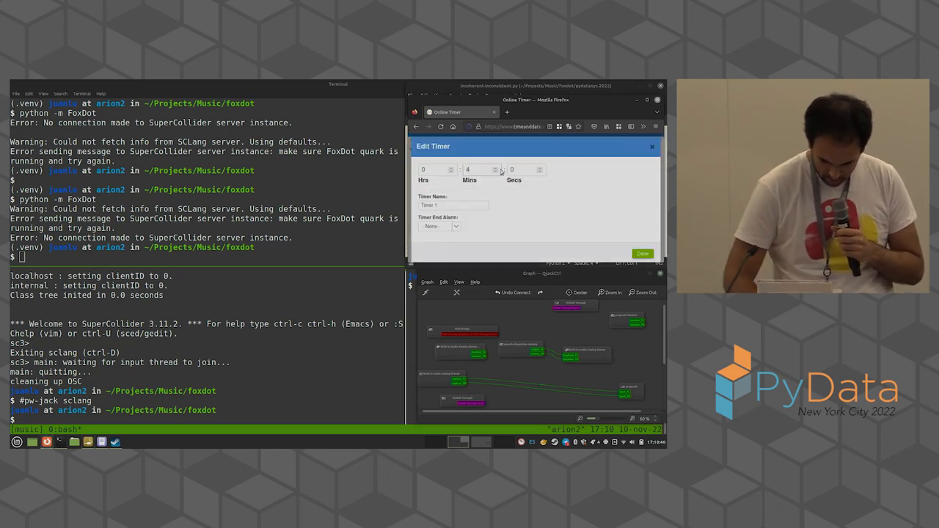
pyautogui.click(644, 255)
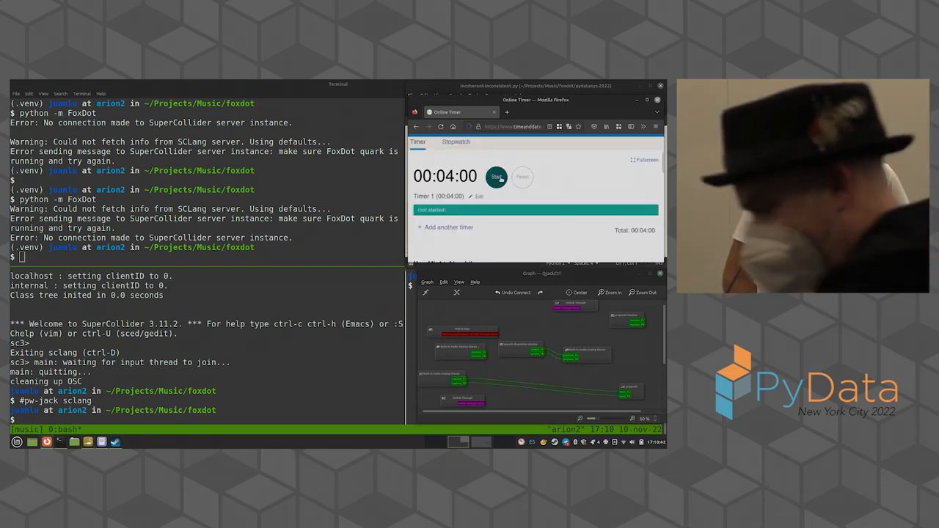
pyautogui.click(380, 311)
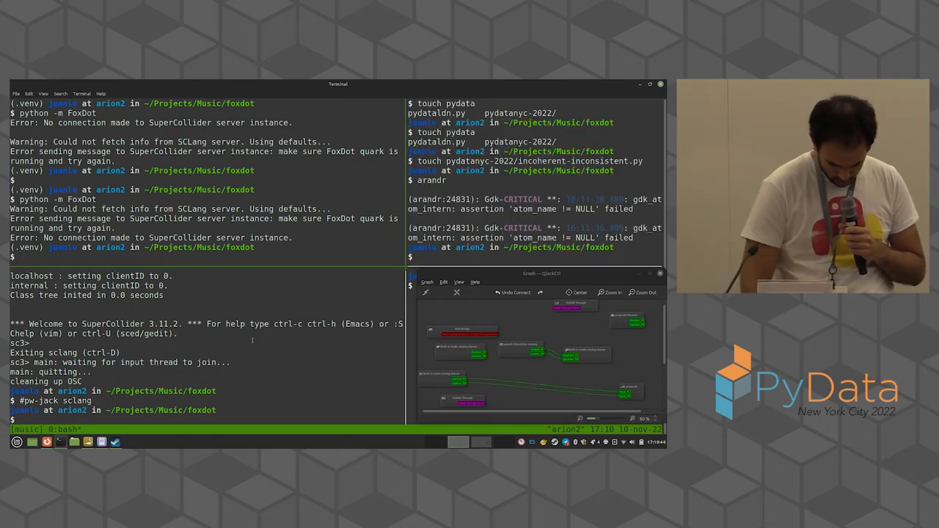
# In the bottom tmux pane run pw-jack sclang and then FoxDot.start to boot the server.
pyautogui.hotkey('ctrl', 'b')
pyautogui.press('Down')
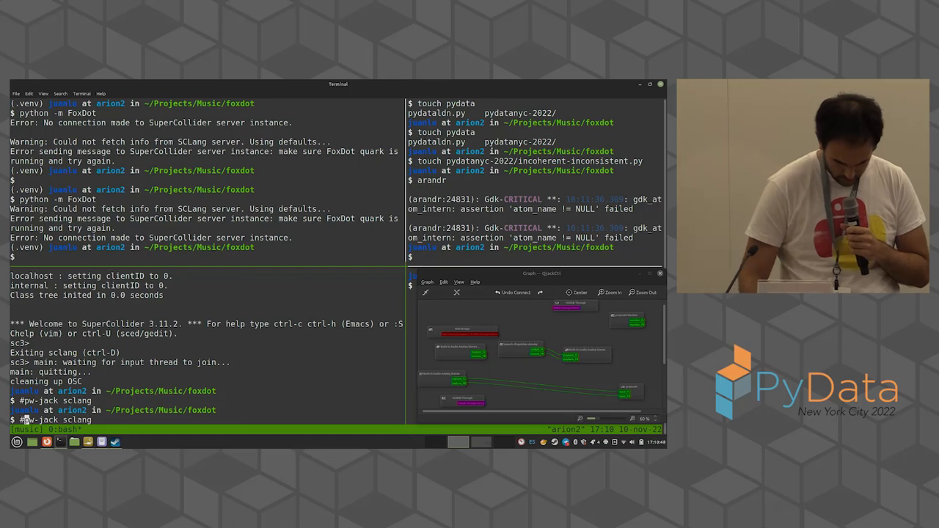
pyautogui.press('BackSpace')
pyautogui.press('Return')
pyautogui.write('FoxDot.start;')
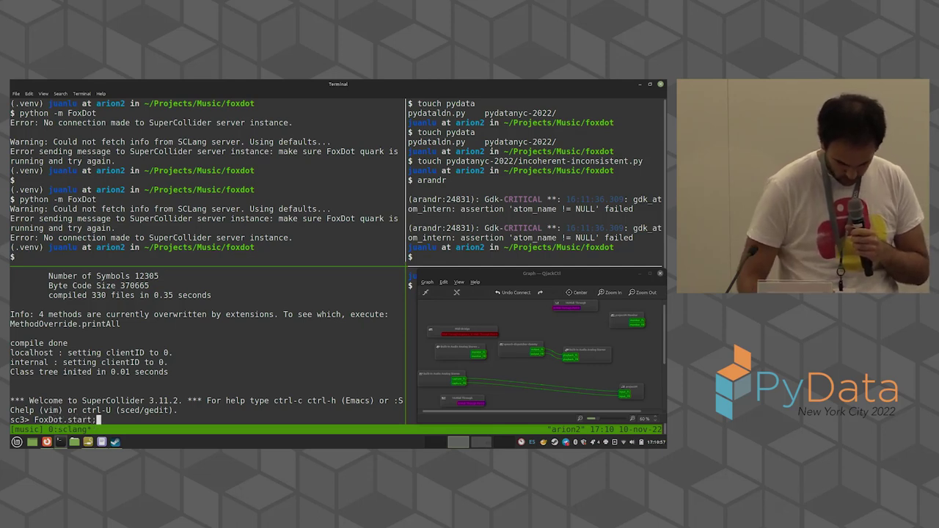
pyautogui.press('Return')
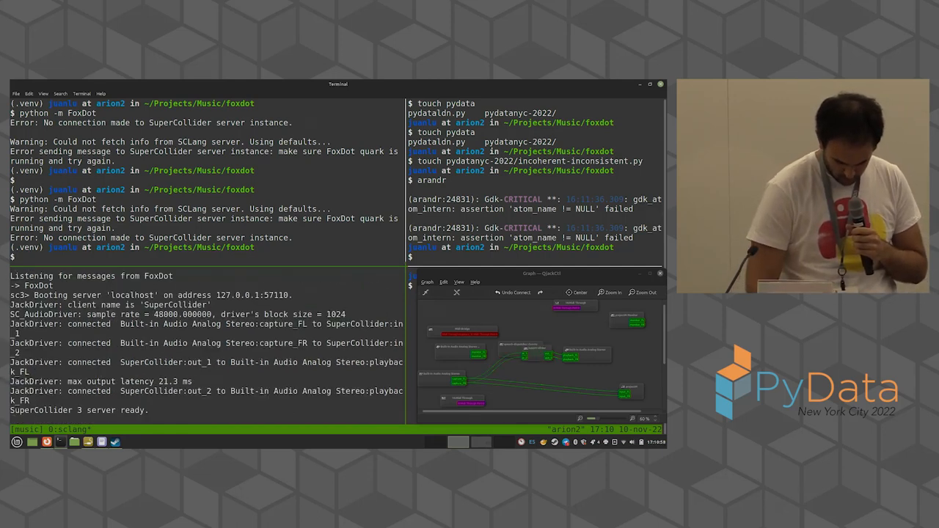
# In the top pane rerun python -m FoxDot to launch the FoxDot editor.
pyautogui.hotkey('ctrl', 'b')
pyautogui.press('Up')
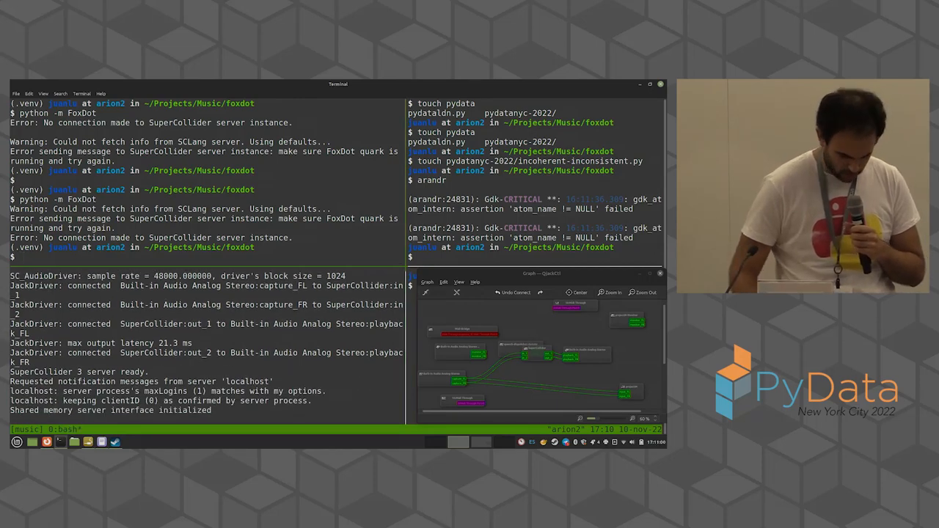
pyautogui.press('Return')
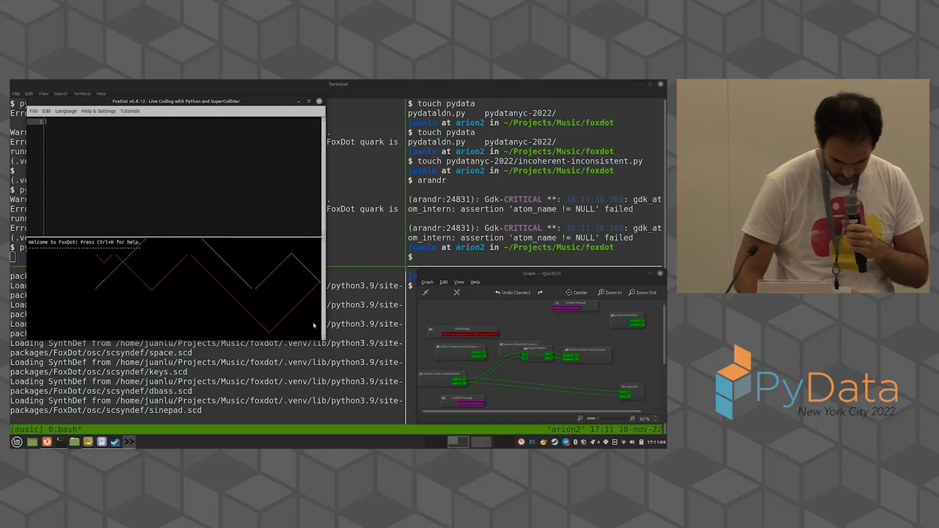
# Enlarge the FoxDot window, write and evaluate p1 >> bass(), and tidy the audio graph node.
pyautogui.moveTo(324, 339); pyautogui.dragTo(403, 425)
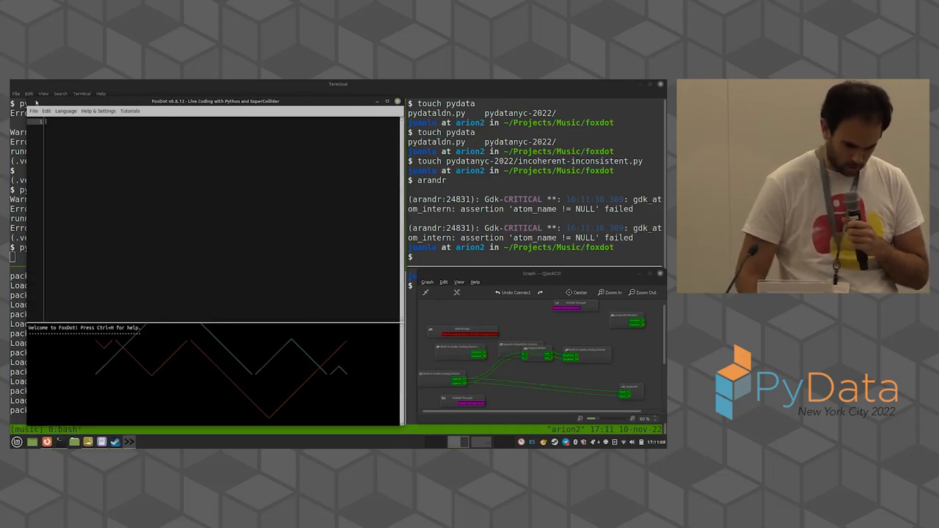
pyautogui.moveTo(31, 98); pyautogui.dragTo(14, 85)
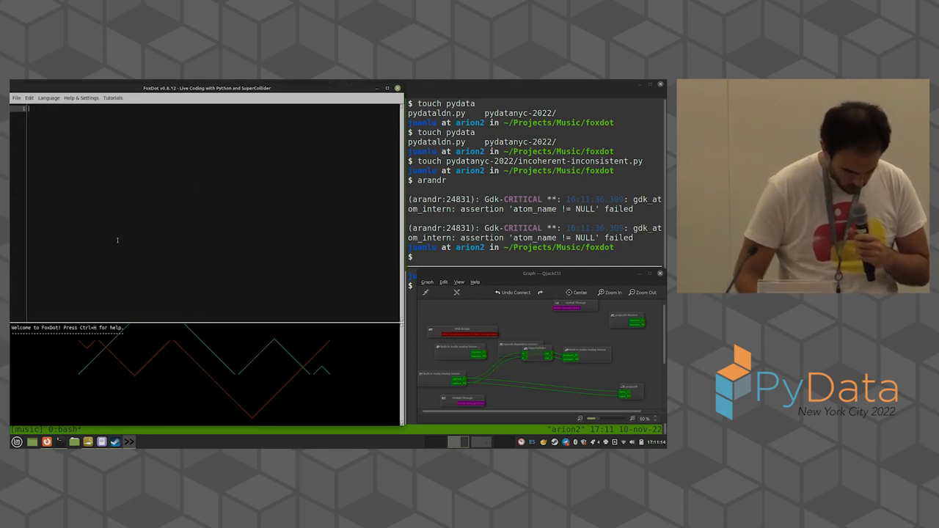
pyautogui.write('p')
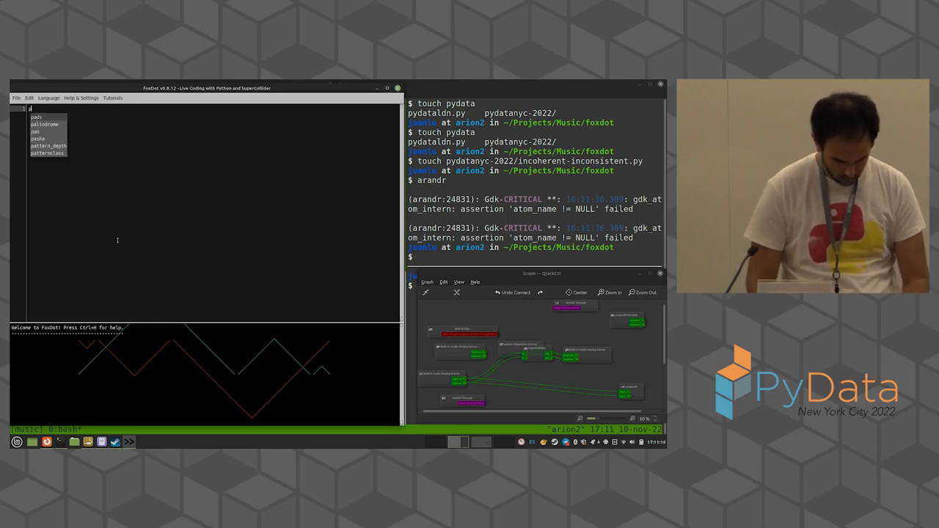
pyautogui.write('1 >> bass(')
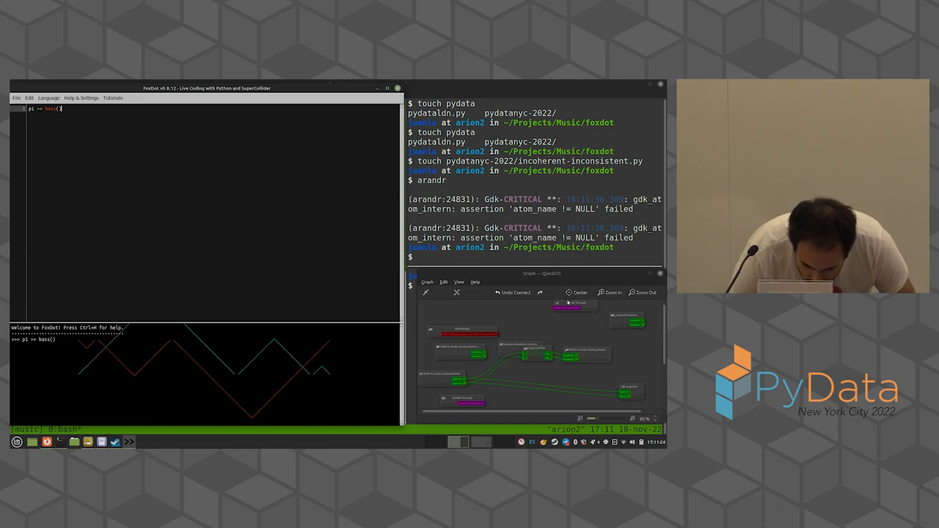
pyautogui.moveTo(541, 351); pyautogui.dragTo(535, 372)
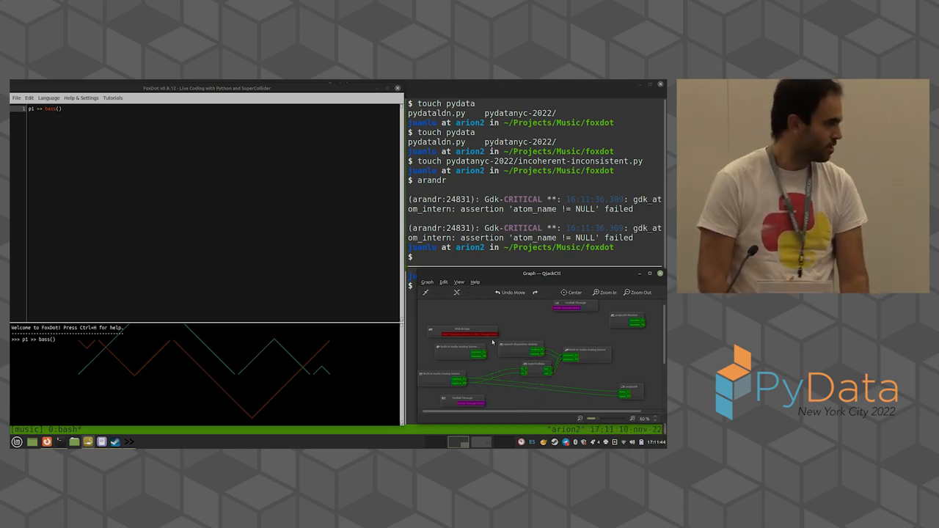
pyautogui.hotkey('alt', 'Tab')
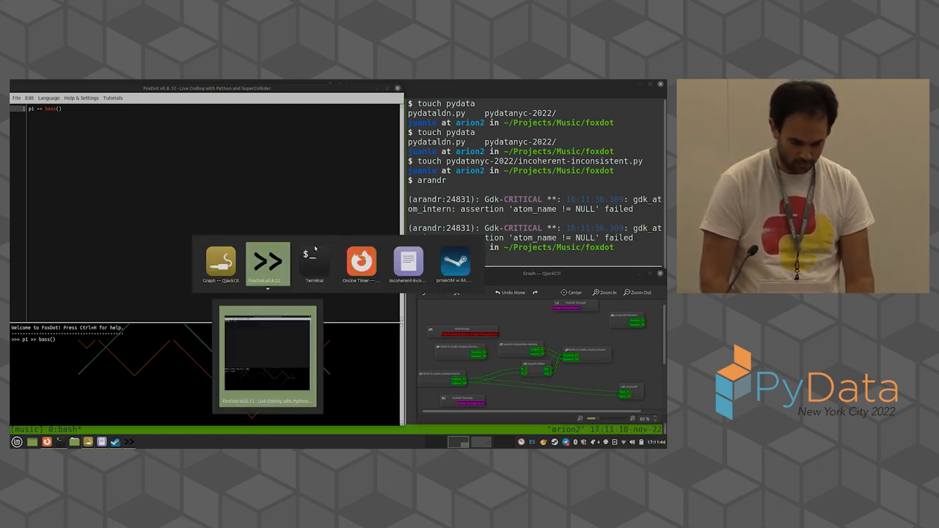
# Switch to the projectM visualiser and move and shrink its window behind FoxDot.
pyautogui.hotkey('alt', 'Tab')
pyautogui.hotkey('alt', 'Tab')
pyautogui.hotkey('alt', 'Tab')
pyautogui.hotkey('alt', 'Tab')
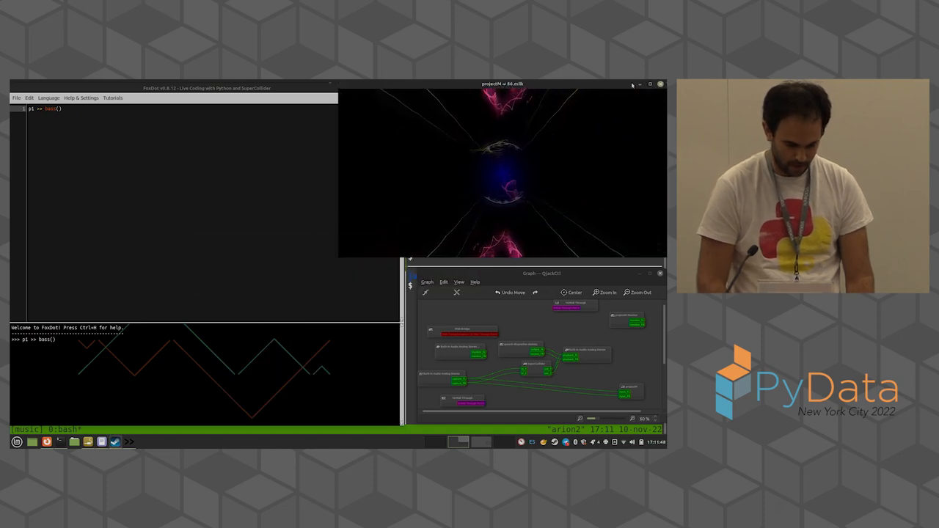
pyautogui.moveTo(470, 84); pyautogui.dragTo(340, 207)
pyautogui.moveTo(505, 208); pyautogui.dragTo(503, 183)
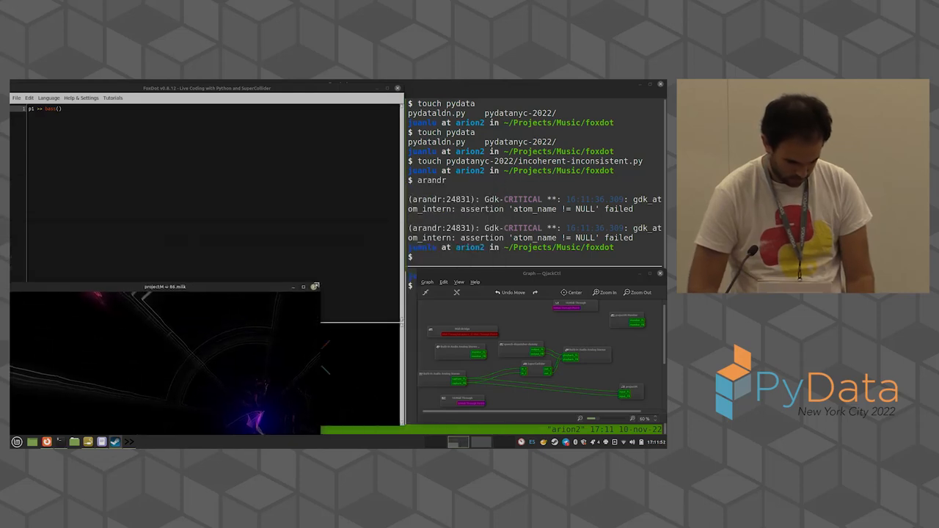
pyautogui.moveTo(503, 183); pyautogui.dragTo(366, 305)
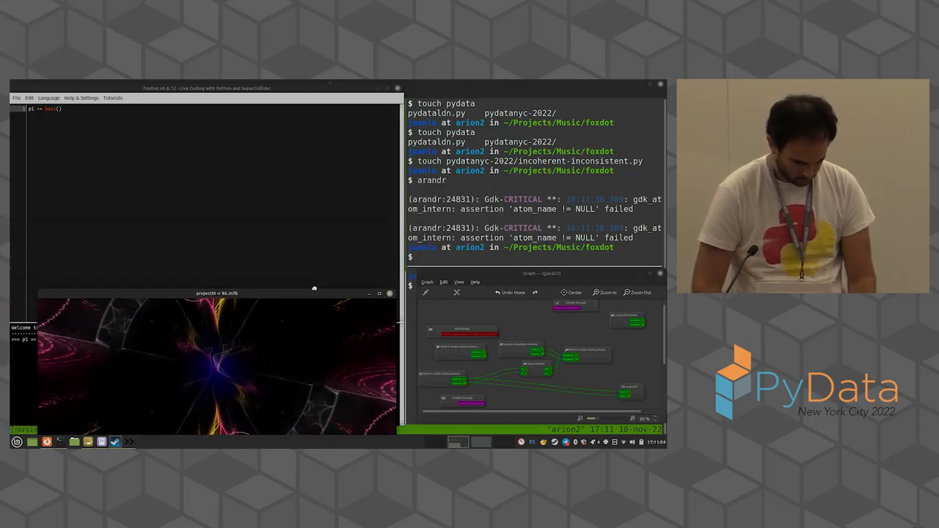
# In FoxDot, load pydatanyc-2022/incoherent-inconsistent.py via File > Open.
pyautogui.click(178, 193)
pyautogui.click(17, 99)
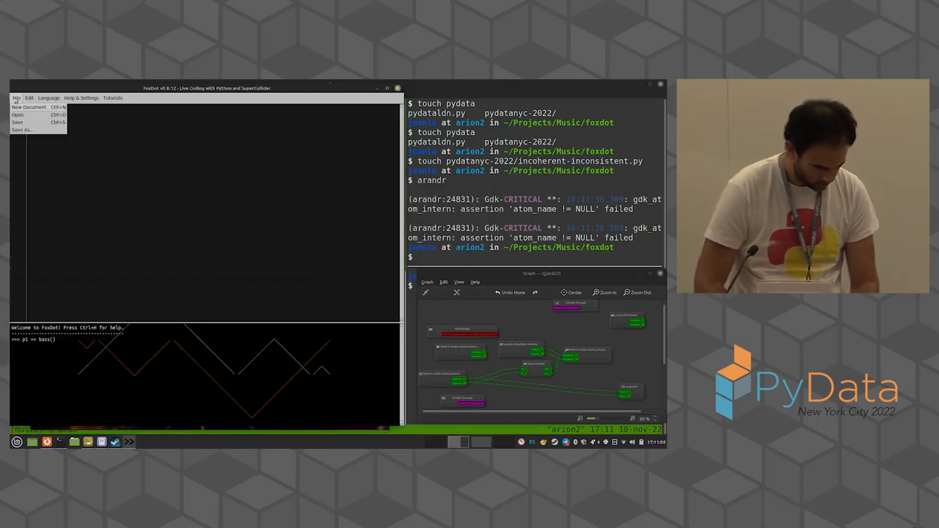
pyautogui.click(30, 116)
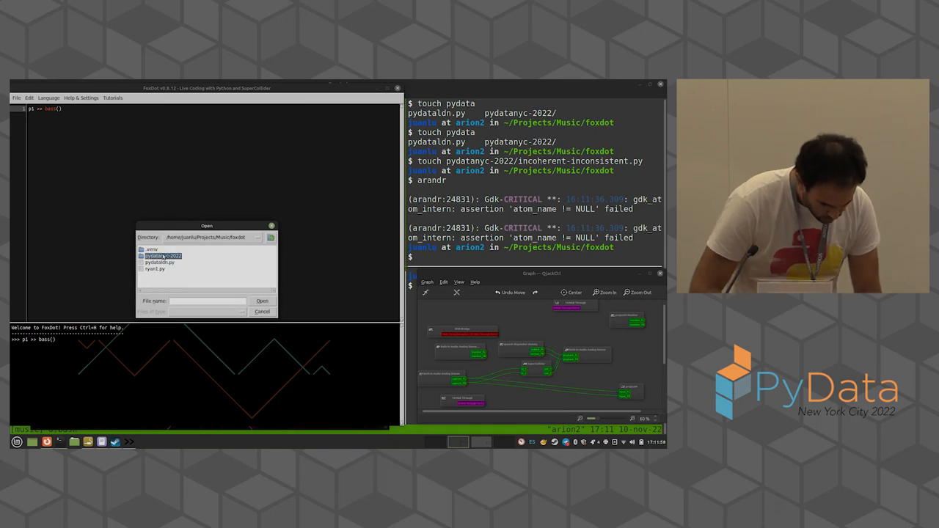
pyautogui.doubleClick(163, 256)
pyautogui.doubleClick(174, 263)
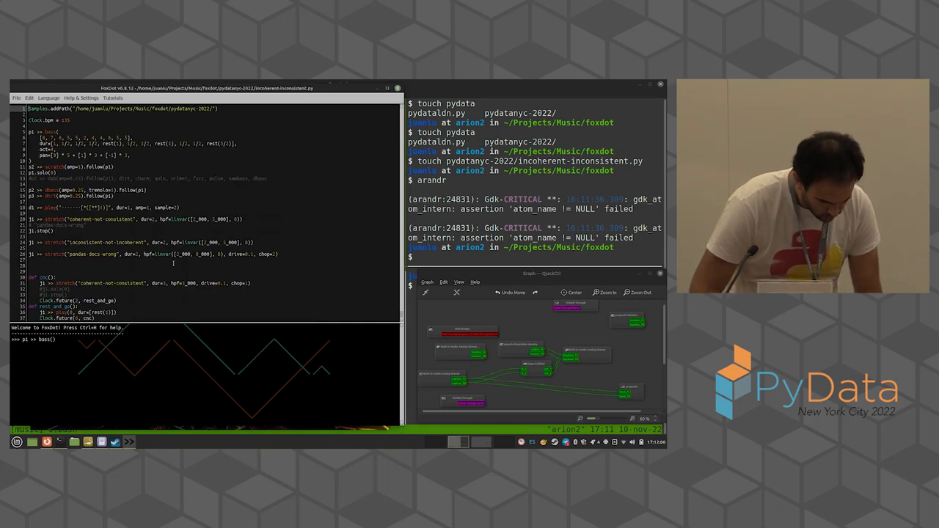
# Run Samples.addPath and Clock.bpm = 135, then set up and run p1 >> bass(8, oct=4).
pyautogui.hotkey('ctrl', 'Return')
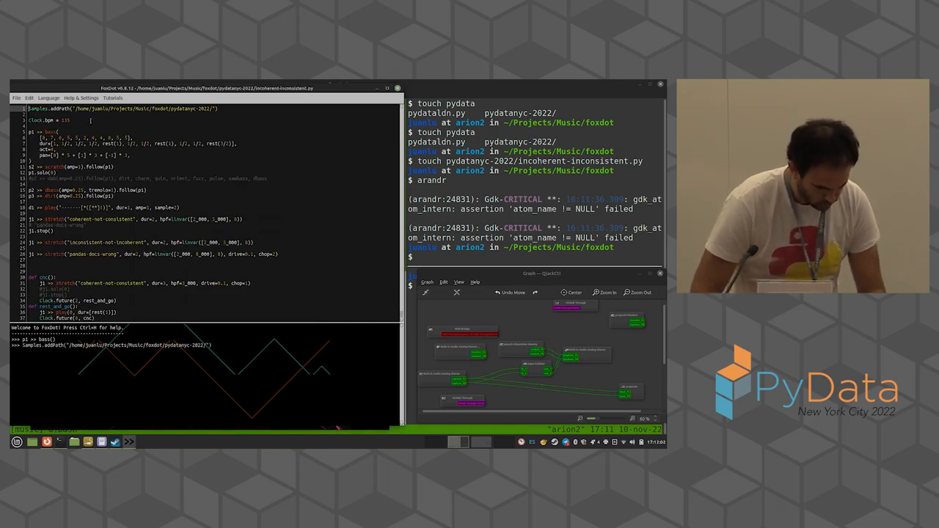
pyautogui.hotkey('ctrl', 'Return')
pyautogui.press('Down')
pyautogui.press('Return')
pyautogui.press('Return')
pyautogui.write('p1')
pyautogui.press('Return')
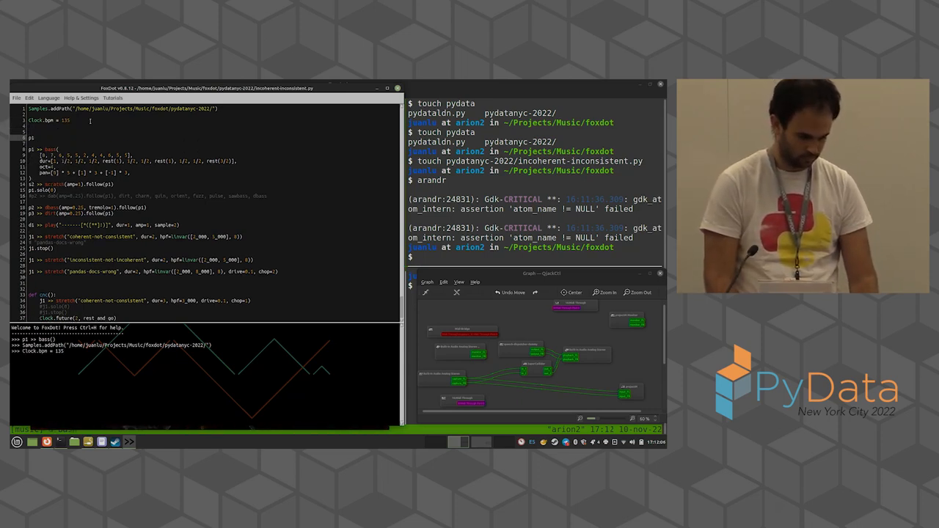
pyautogui.write(' >> bass(')
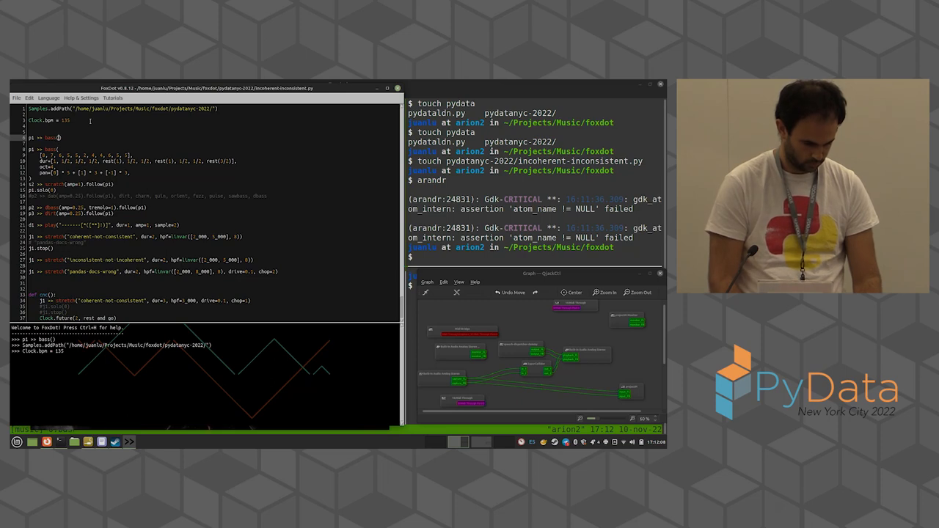
pyautogui.press('Return')
pyautogui.press('BackSpace')
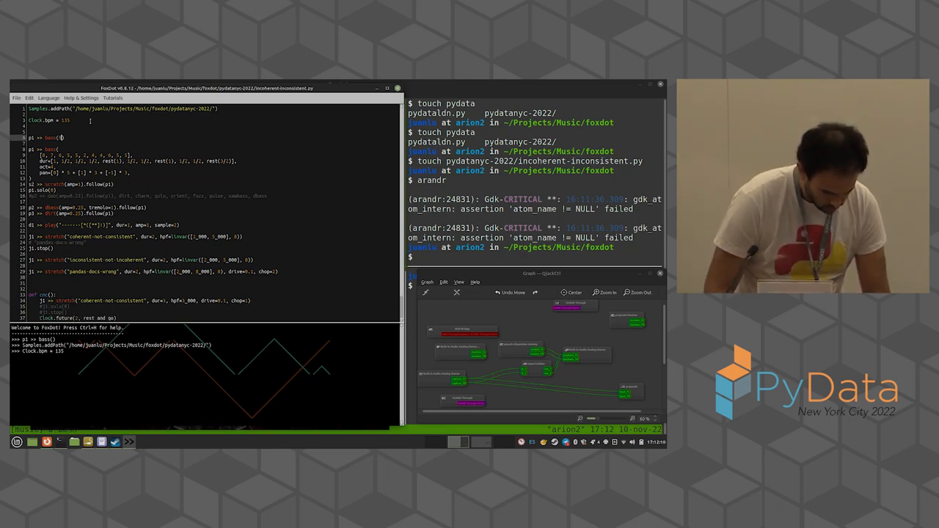
pyautogui.write(', o')
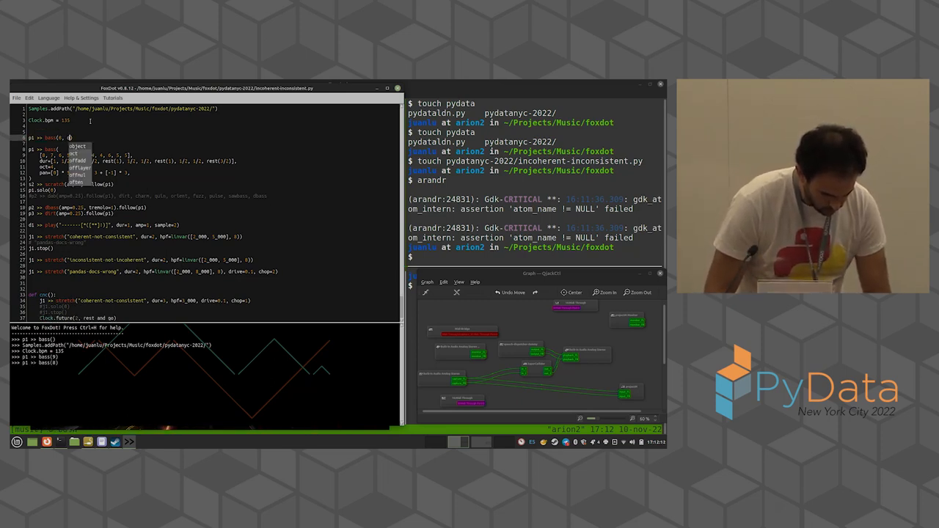
pyautogui.write('ct=4')
pyautogui.hotkey('ctrl', 'Return')
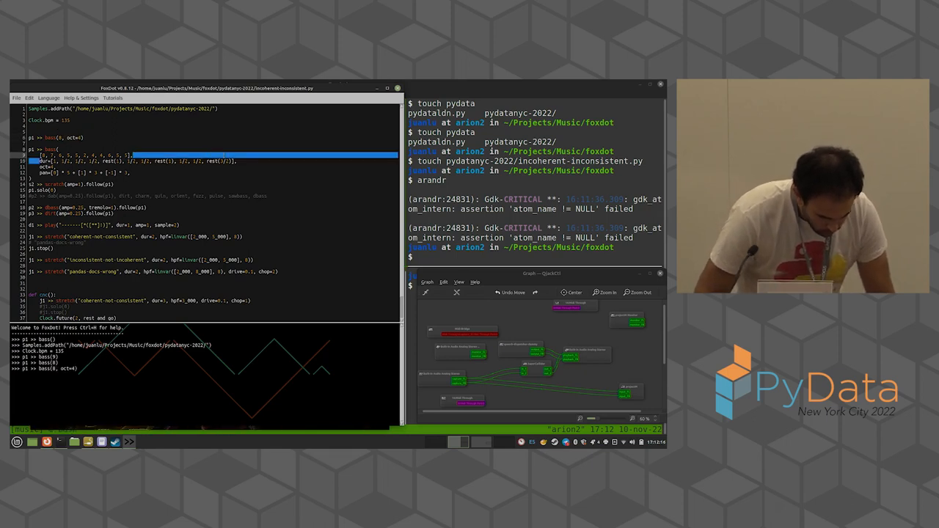
# Copy the dur list and ten-note pitch list from the bass block into the p1 line and run it.
pyautogui.moveTo(41, 161); pyautogui.dragTo(234, 160)
pyautogui.click(67, 137)
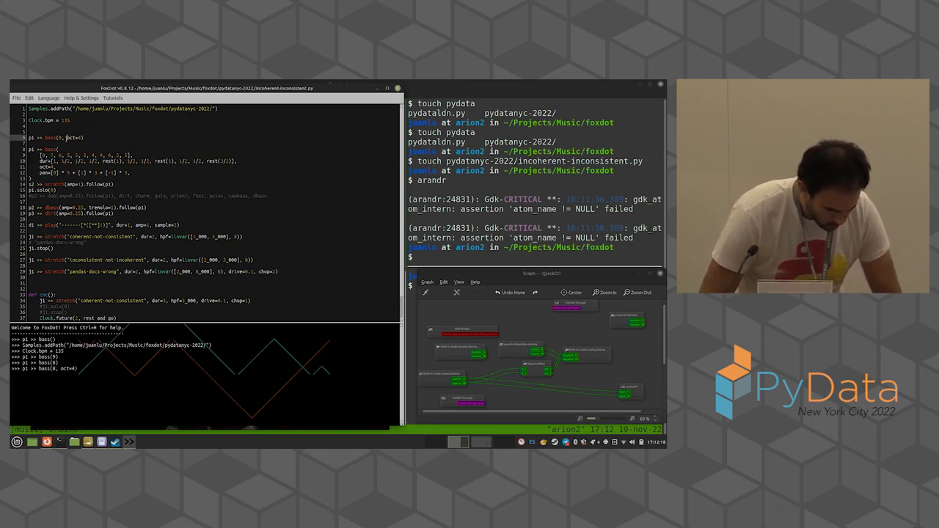
pyautogui.write(',')
pyautogui.hotkey('ctrl', 'Return')
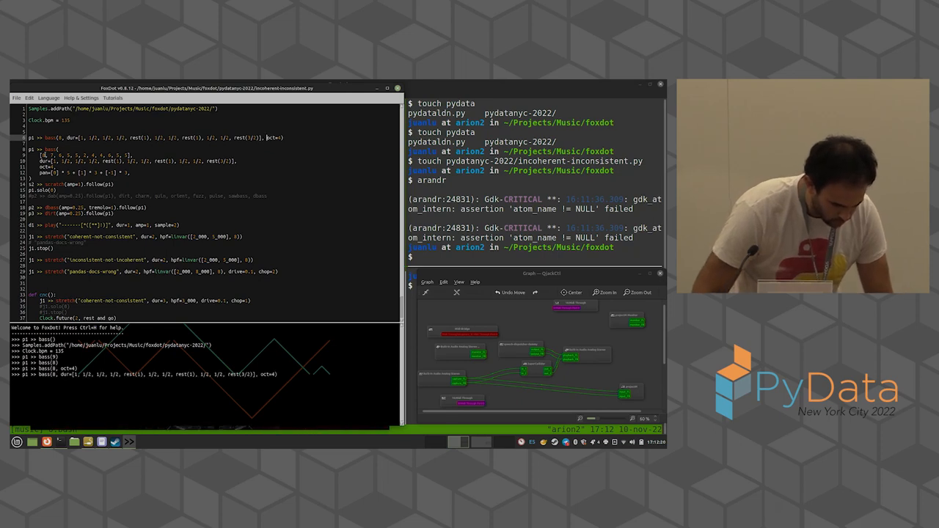
pyautogui.moveTo(40, 155); pyautogui.dragTo(131, 155)
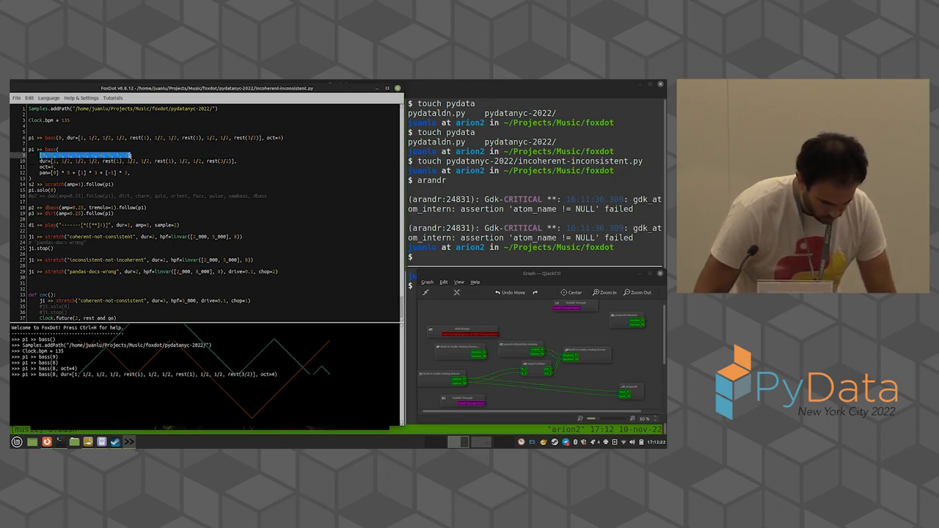
pyautogui.click(66, 137)
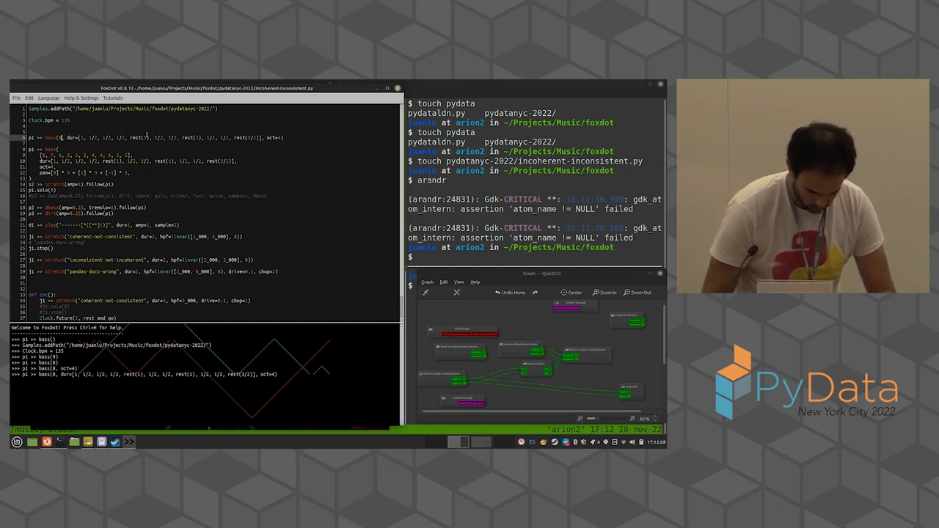
pyautogui.write('[8, 7, 6, 5, 5, 2, 4, 4, 6, 5, 5]')
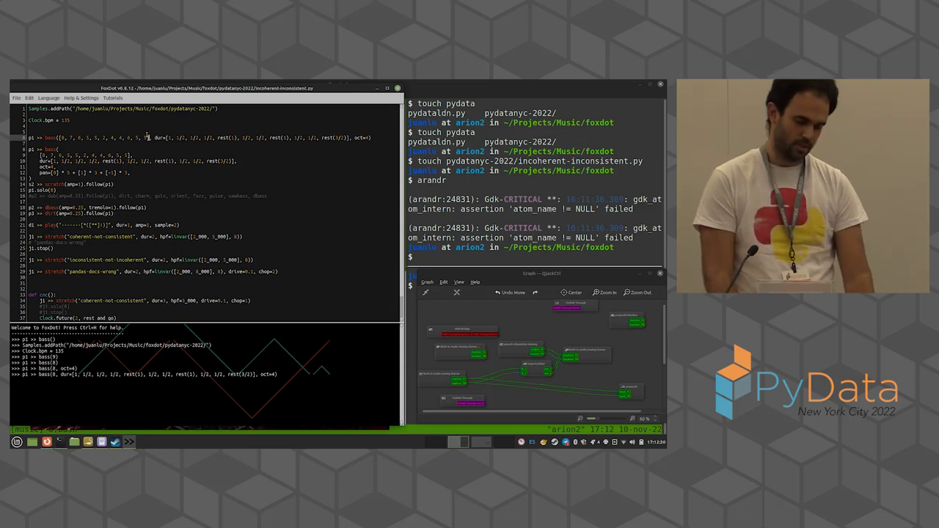
pyautogui.hotkey('ctrl', 'Return')
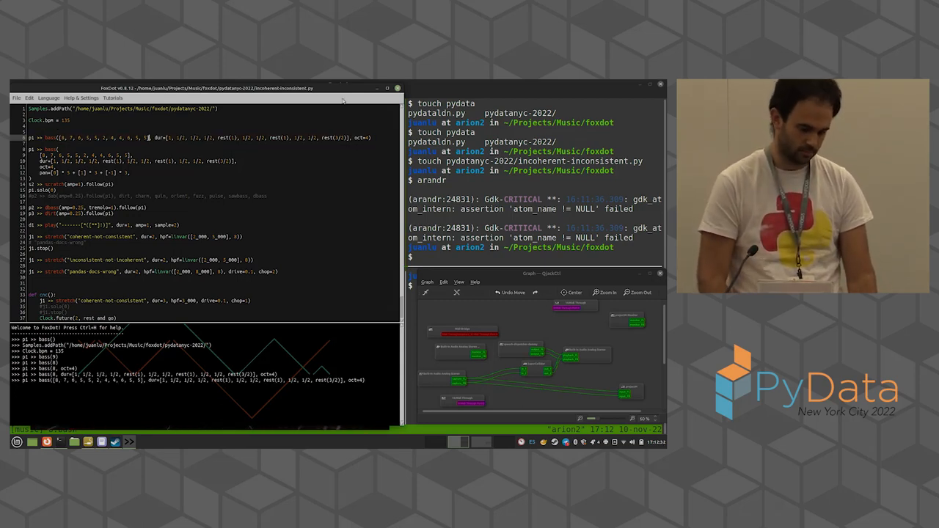
# Add a d1 >> play("...") drum line of dashes below the bass line and run it.
pyautogui.click(374, 138)
pyautogui.press('Return')
pyautogui.press('Return')
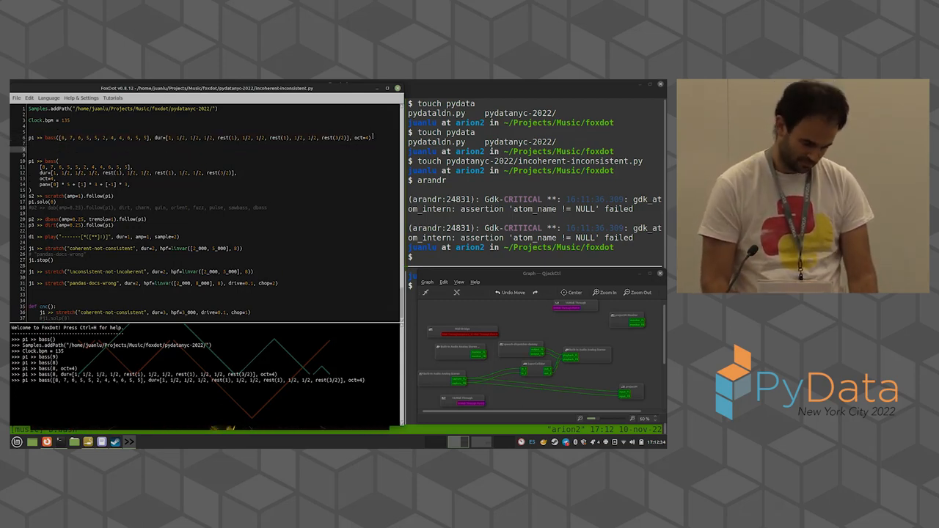
pyautogui.press('BackSpace')
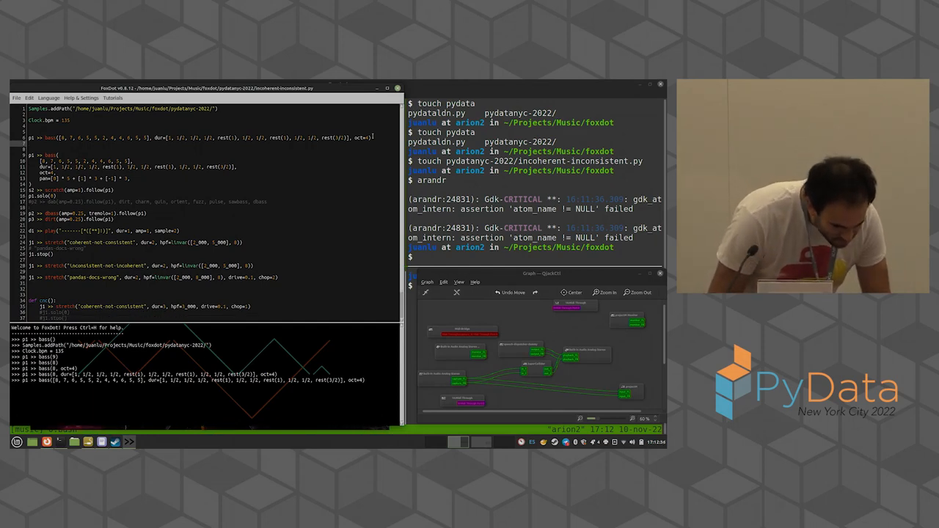
pyautogui.press('Return')
pyautogui.press('Up')
pyautogui.write('d')
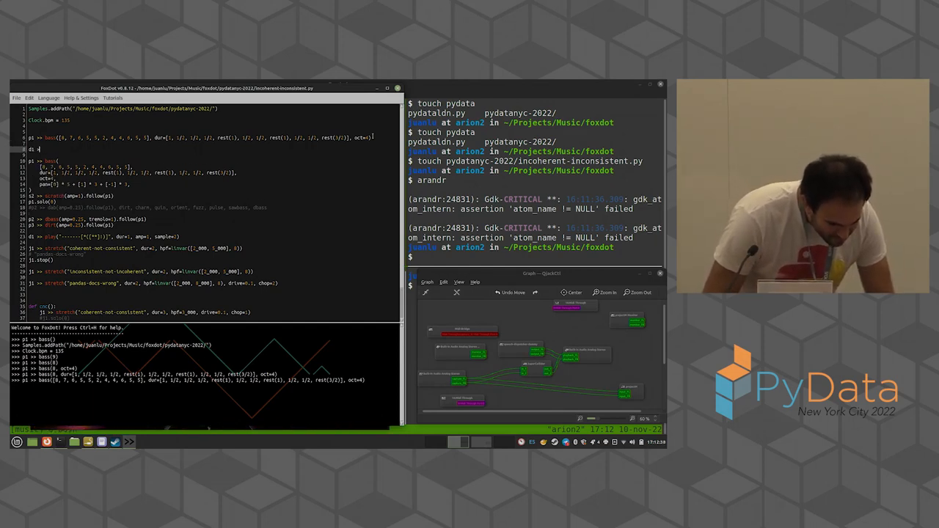
pyautogui.write('("')
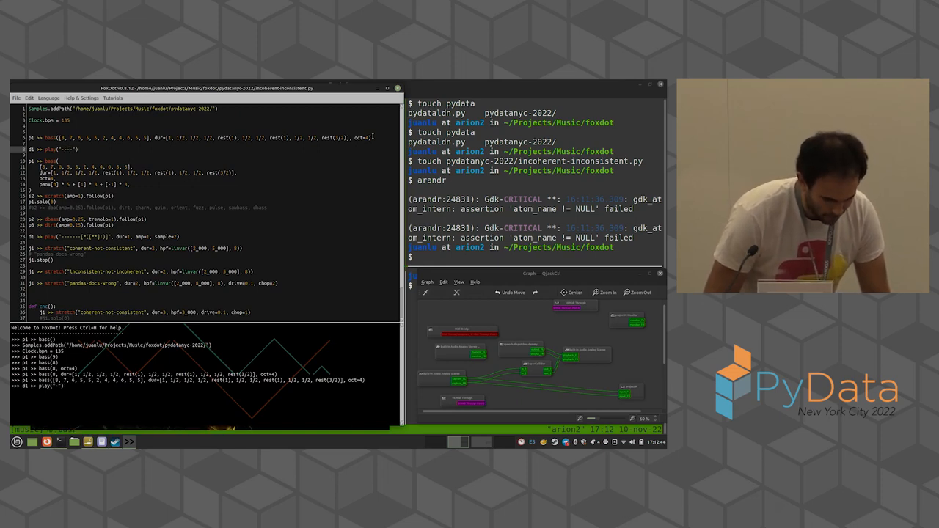
pyautogui.write('----')
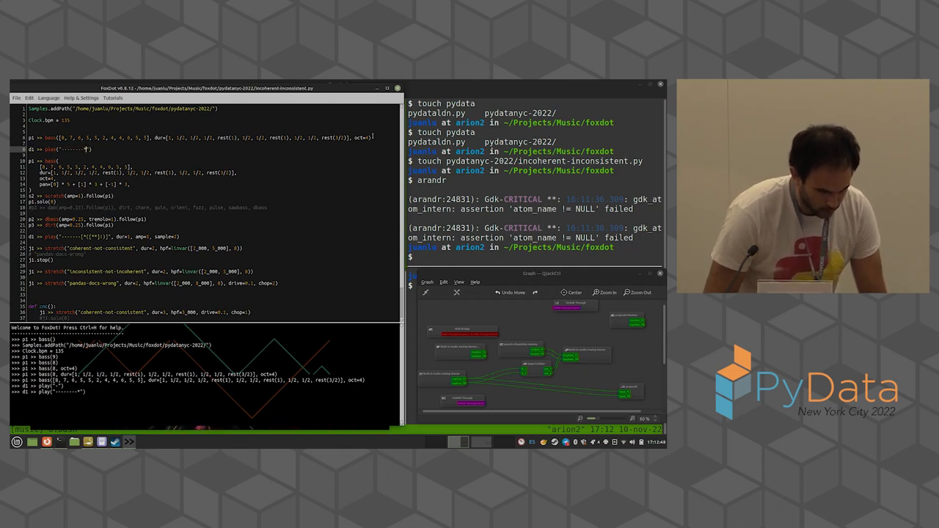
pyautogui.press('BackSpace')
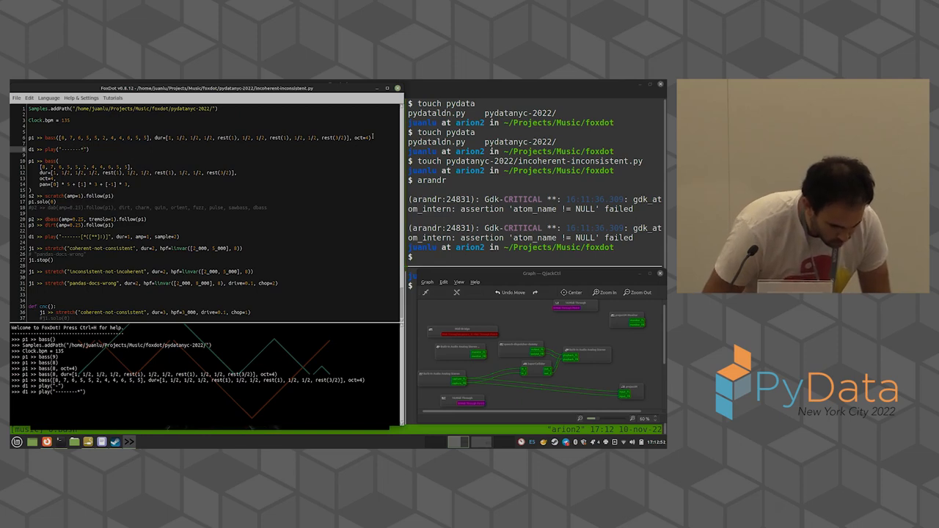
pyautogui.hotkey('ctrl', 'Return')
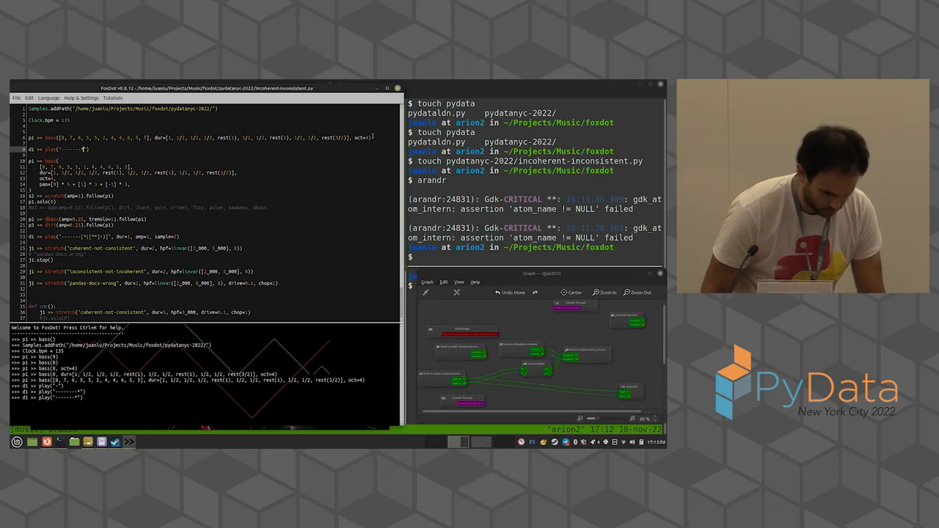
# Tweak the bracketed hits and dashes inside the d1 pattern, rerunning after each change.
pyautogui.press('Left')
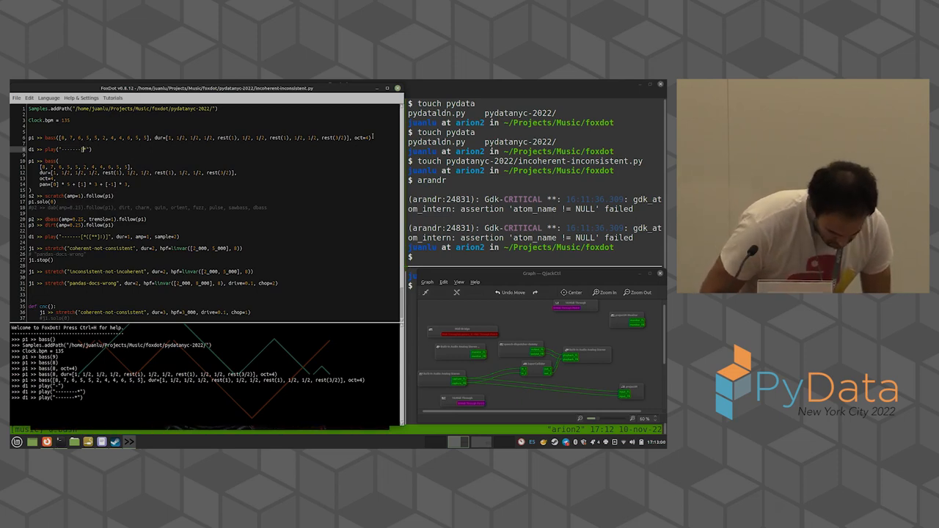
pyautogui.press('Left')
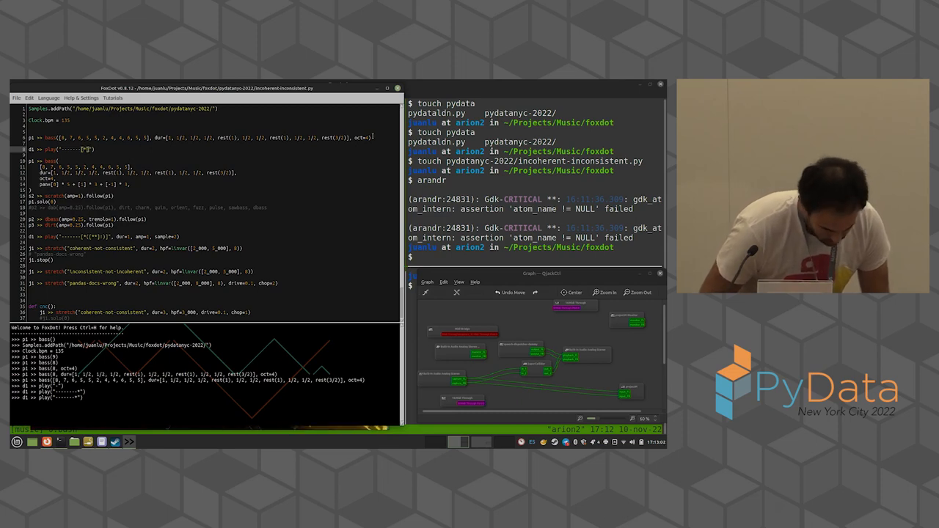
pyautogui.press('Left')
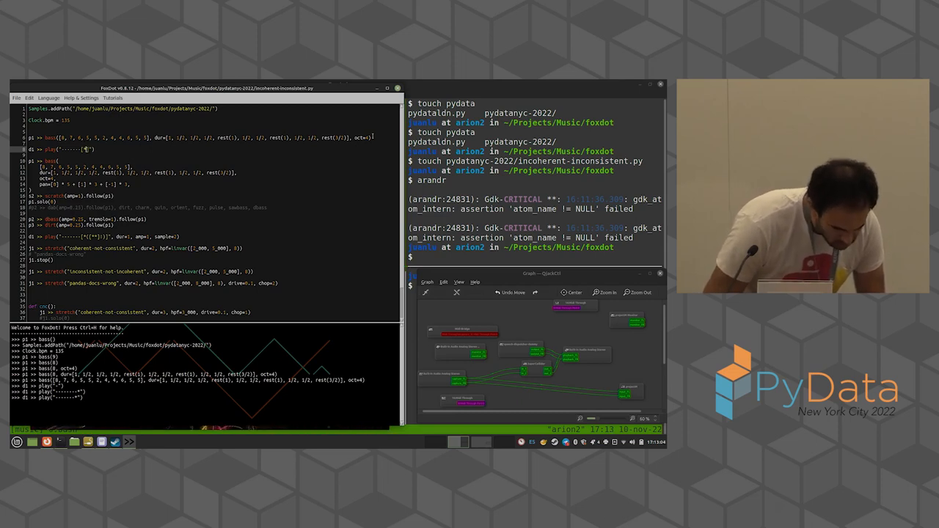
pyautogui.write('**')
pyautogui.hotkey('ctrl', 'Return')
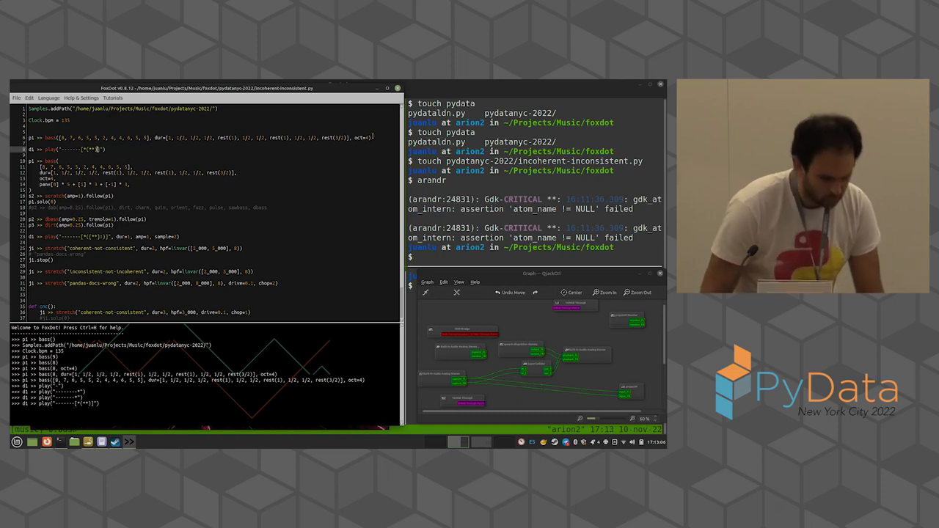
pyautogui.press('Left')
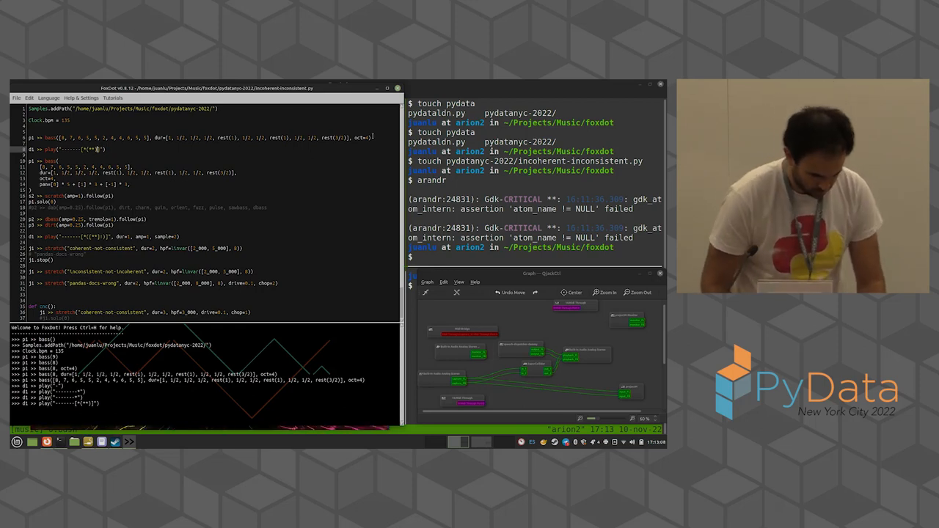
pyautogui.press('BackSpace')
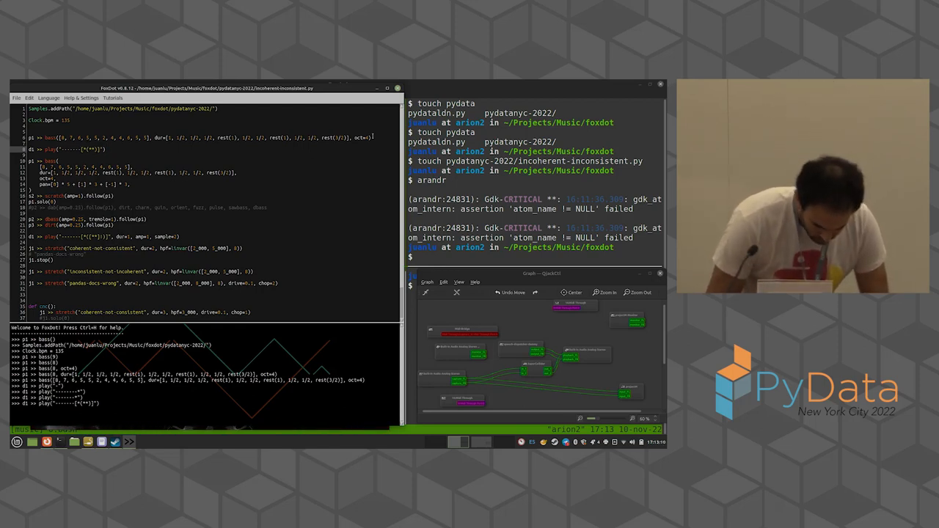
pyautogui.write('-')
pyautogui.hotkey('ctrl', 'Return')
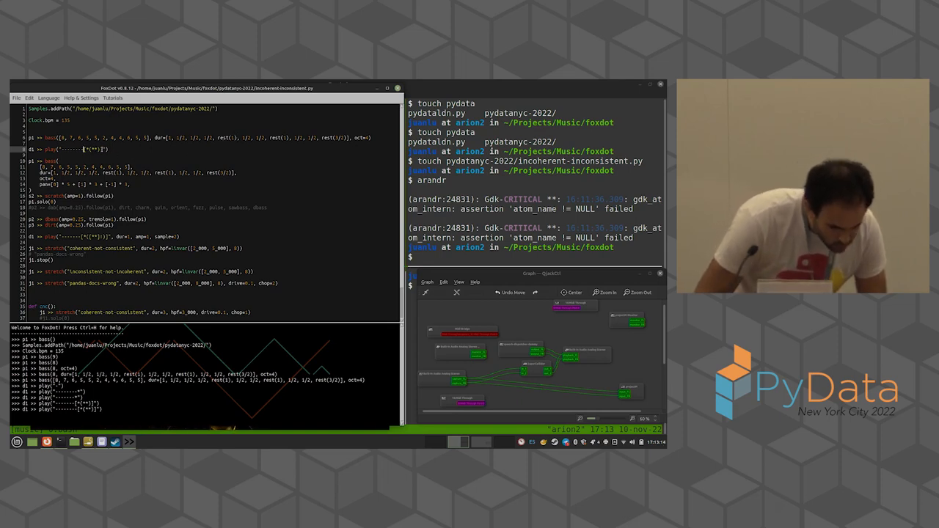
# Swap in the line-23 pattern "-------[*([**])]" and run d1 with dur=1, amp=1, sample=2.
pyautogui.moveTo(109, 236); pyautogui.dragTo(64, 236)
pyautogui.hotkey('ctrl', 'c')
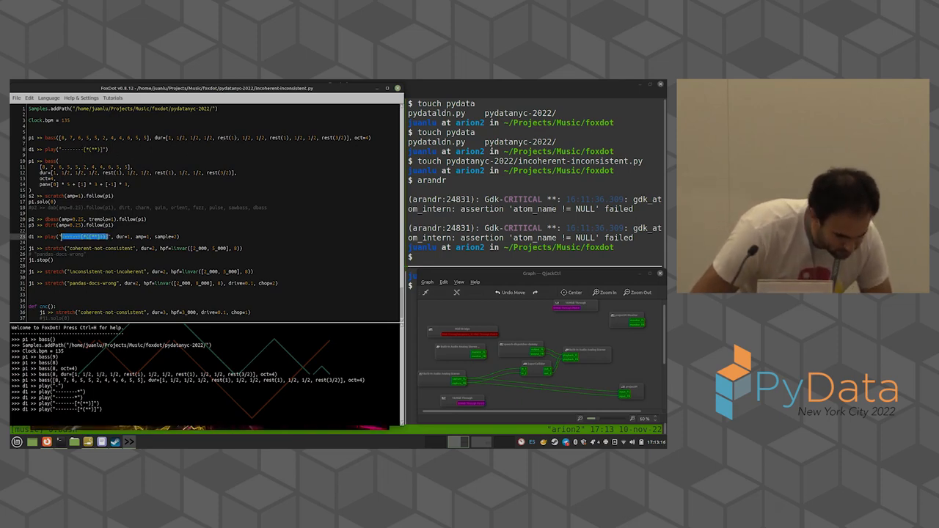
pyautogui.click(59, 149)
pyautogui.hotkey('ctrl', 'v')
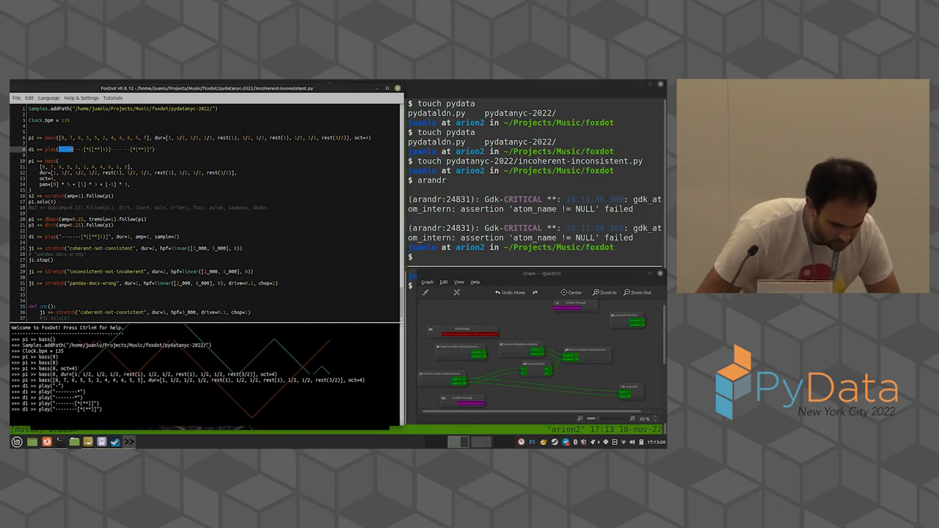
pyautogui.moveTo(73, 149); pyautogui.dragTo(148, 149)
pyautogui.press('BackSpace')
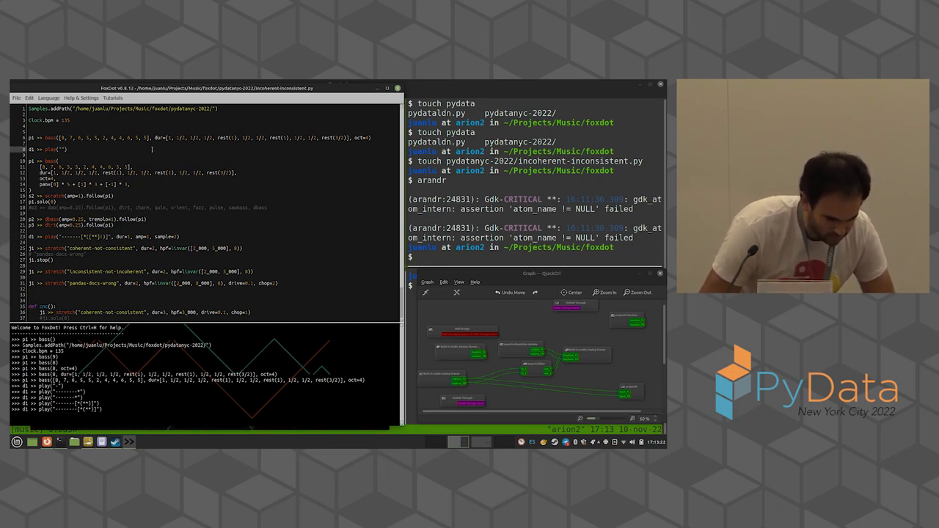
pyautogui.write('-------[*([**])]')
pyautogui.hotkey('ctrl', 'Return')
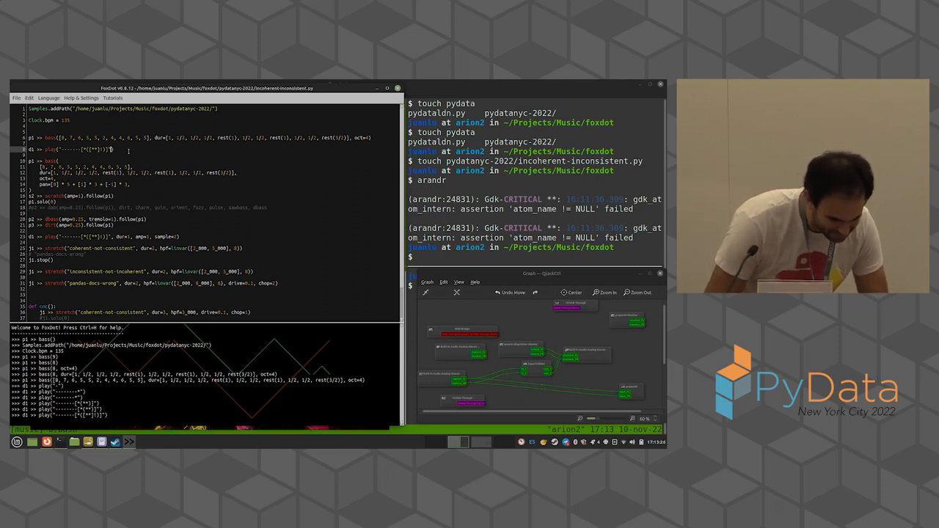
pyautogui.write('dur=1')
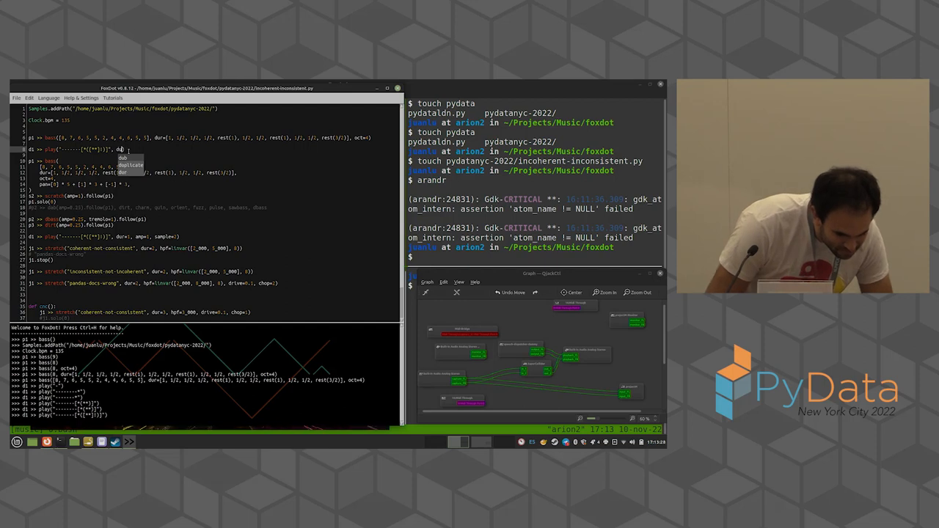
pyautogui.hotkey('ctrl', 'Return')
pyautogui.write(', amp=1')
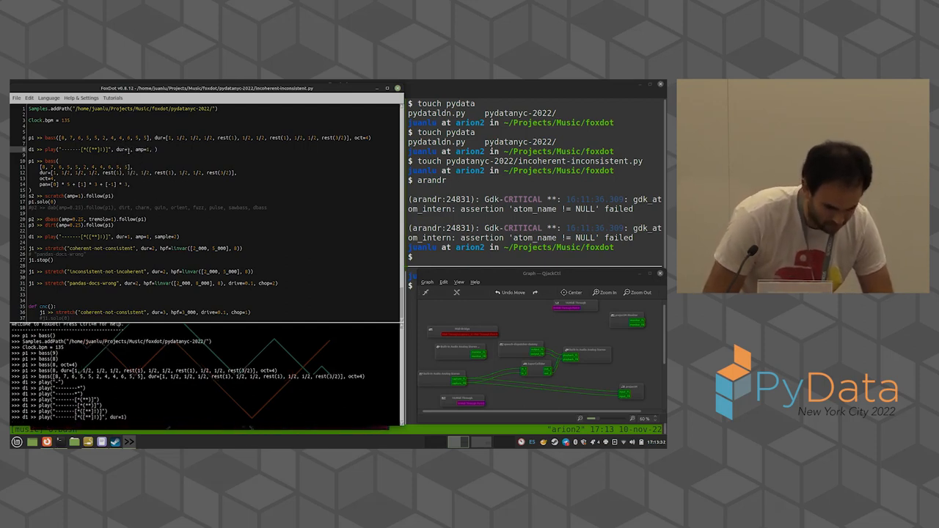
pyautogui.write(', sample=2')
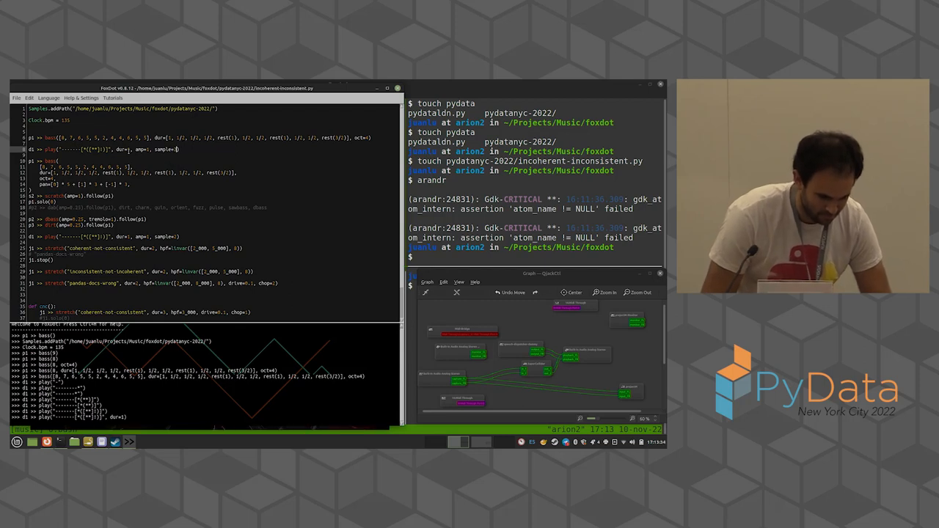
pyautogui.hotkey('ctrl', 'Return')
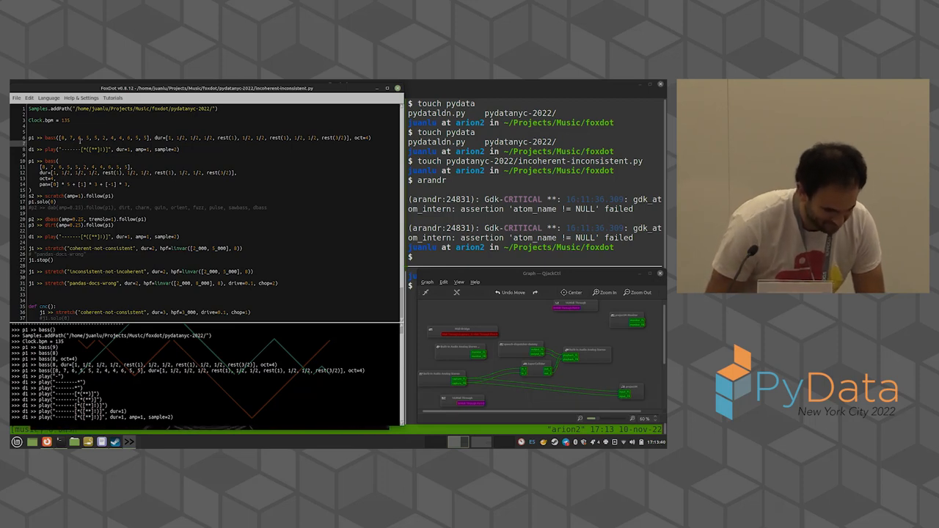
# Run an s2 scratch line following p1, then copy the p2 dbass line to line 11 and start it.
pyautogui.press('Return')
pyautogui.write('s1')
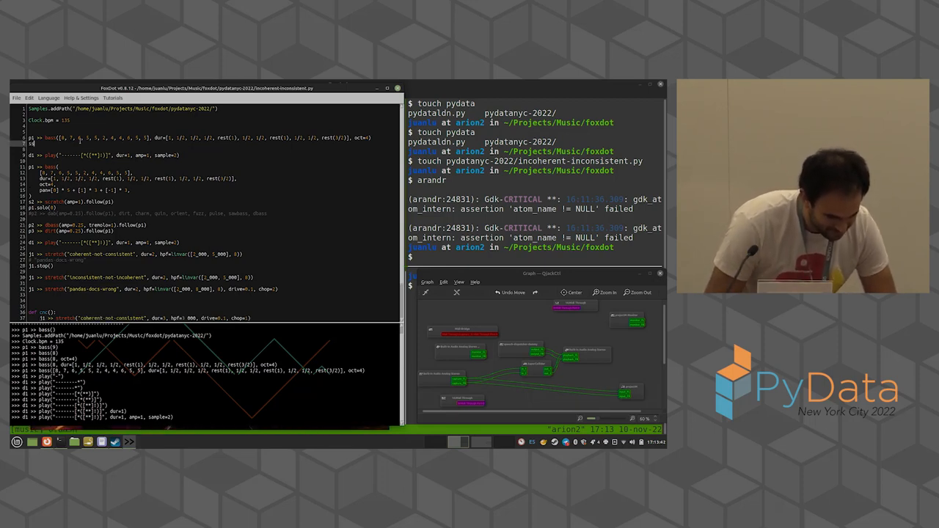
pyautogui.write('sc')
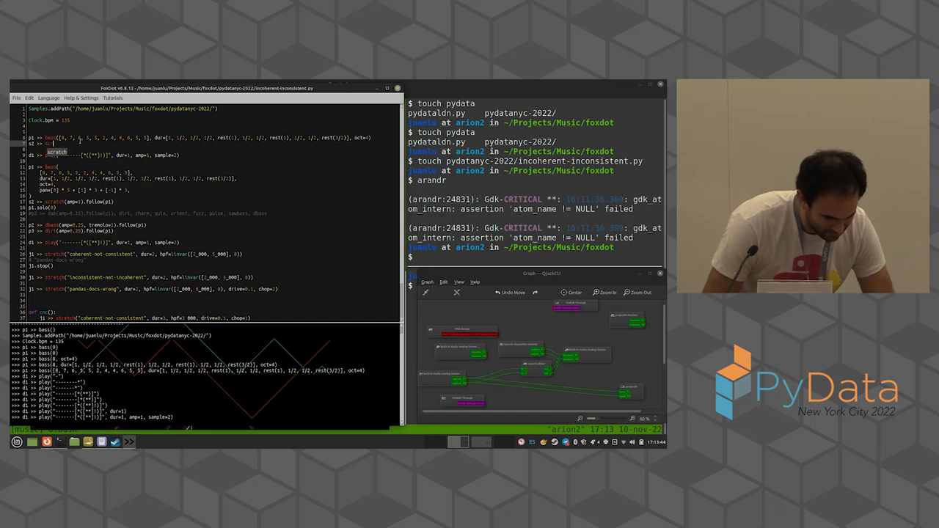
pyautogui.write('ratch(amp=')
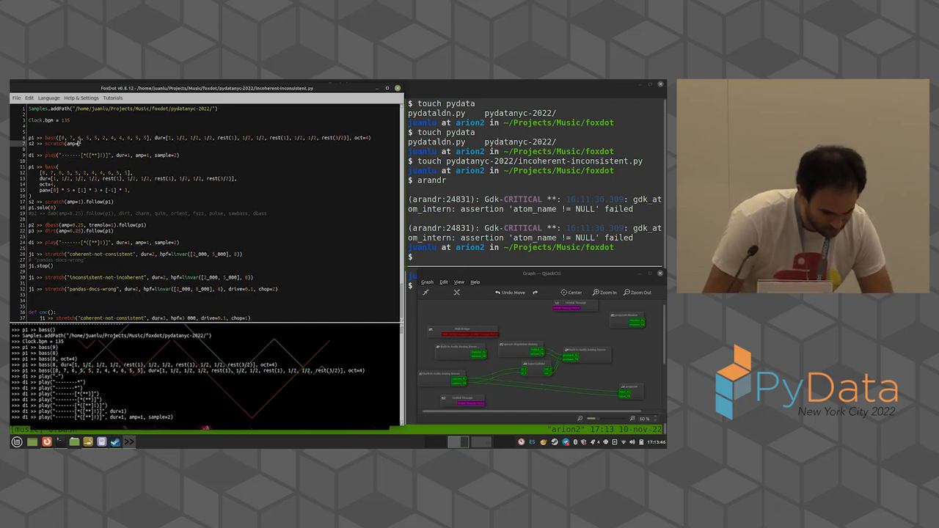
pyautogui.write(').f')
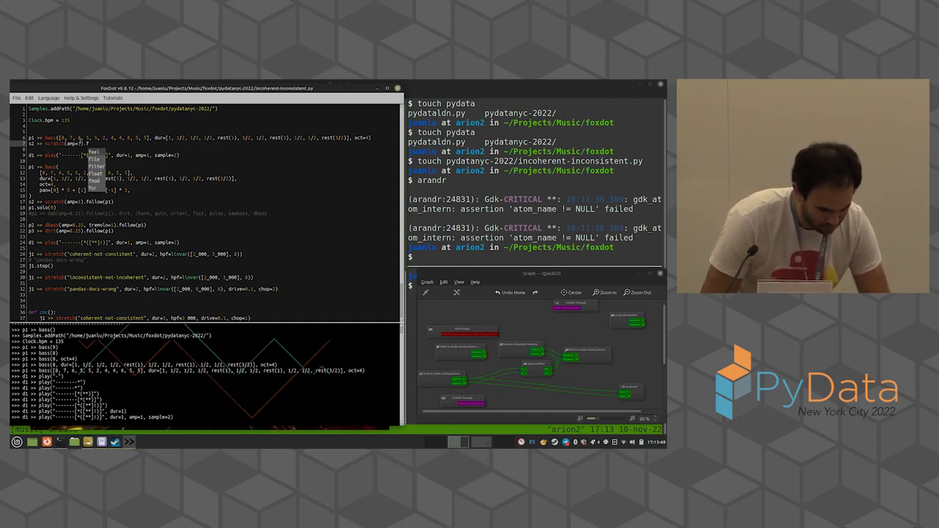
pyautogui.write('ollp1')
pyautogui.hotkey('ctrl', 'Return')
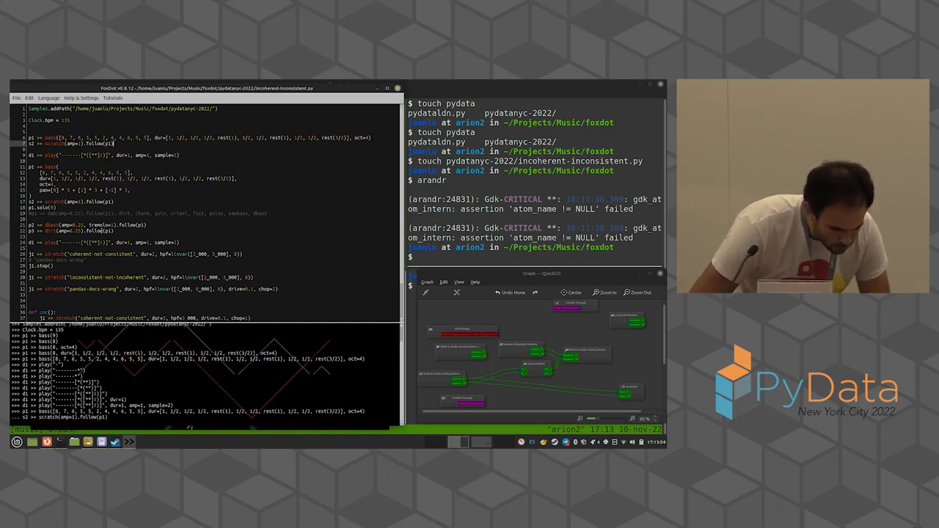
pyautogui.click(149, 225)
pyautogui.hotkey('ctrl', 'Return')
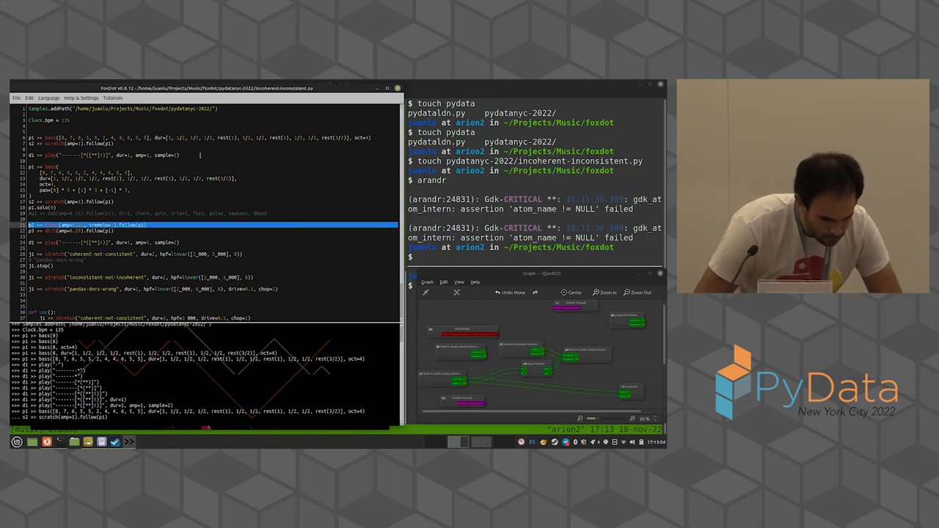
pyautogui.hotkey('ctrl', 'c')
pyautogui.click(200, 155)
pyautogui.press('Return')
pyautogui.press('Return')
pyautogui.hotkey('ctrl', 'v')
pyautogui.hotkey('ctrl', 'Return')
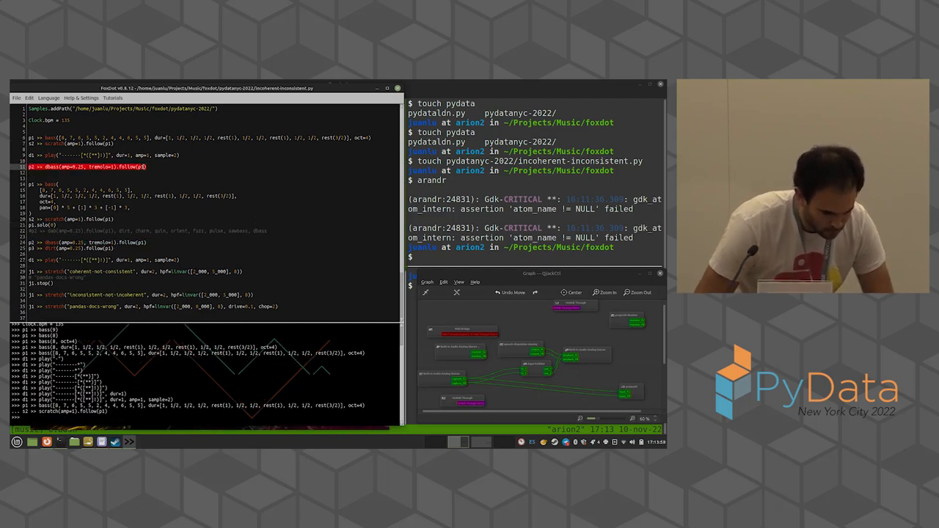
# Copy the p3 dirt line below dbass and run both p2 and p3 at amp=0.5.
pyautogui.click(82, 248)
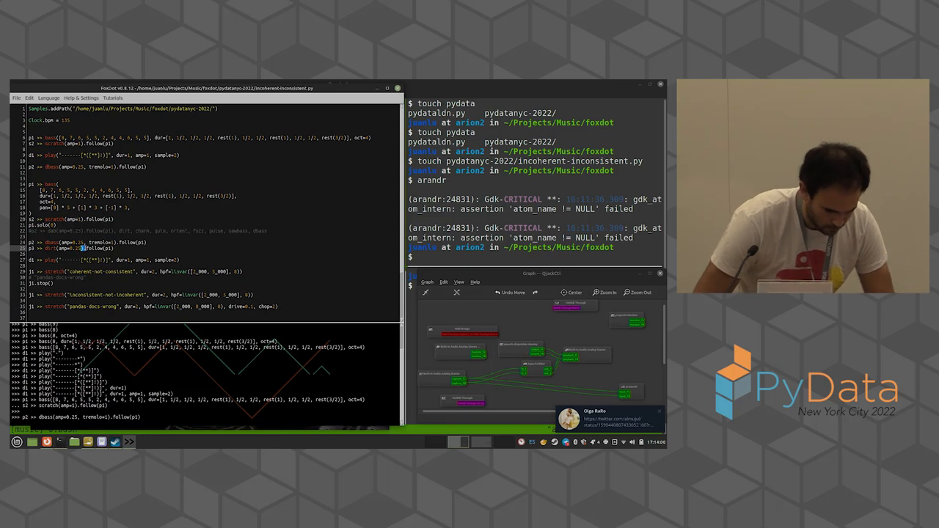
pyautogui.hotkey('ctrl', 'Return')
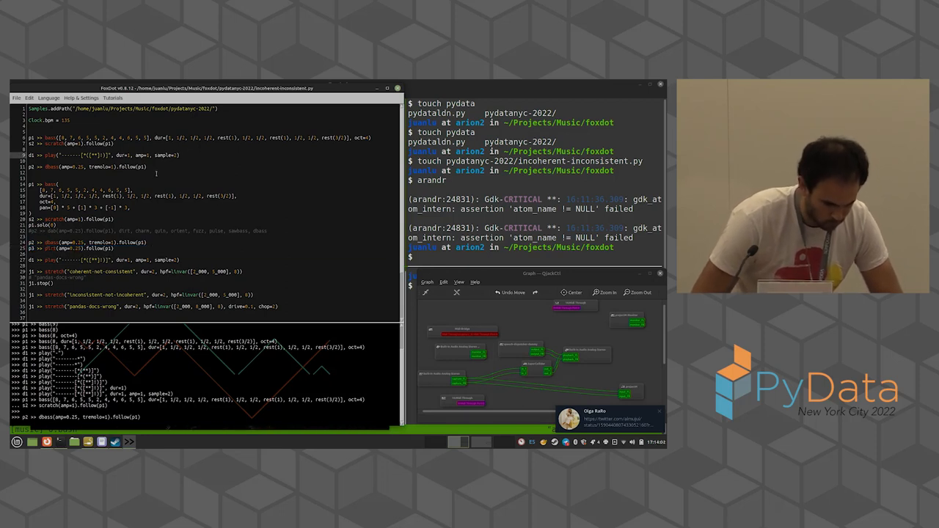
pyautogui.click(151, 168)
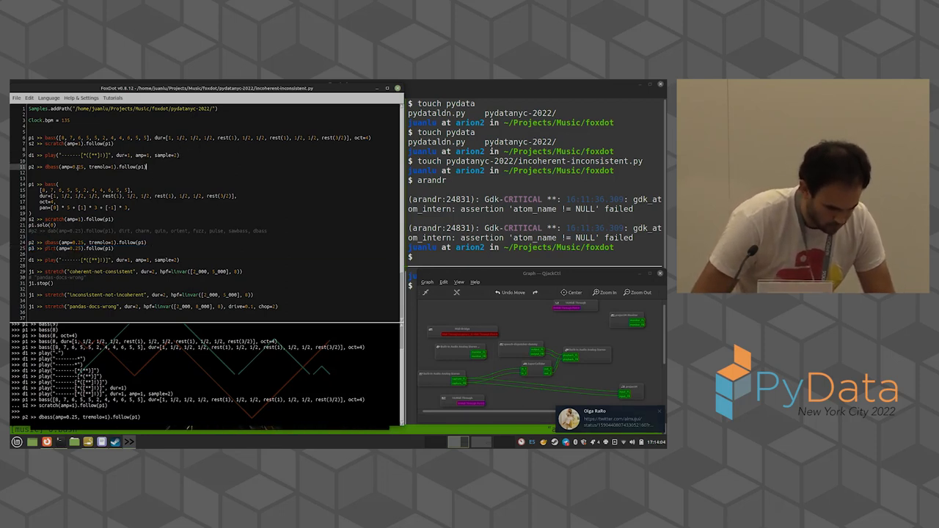
pyautogui.click(77, 167)
pyautogui.press('BackSpace')
pyautogui.hotkey('ctrl', 'Return')
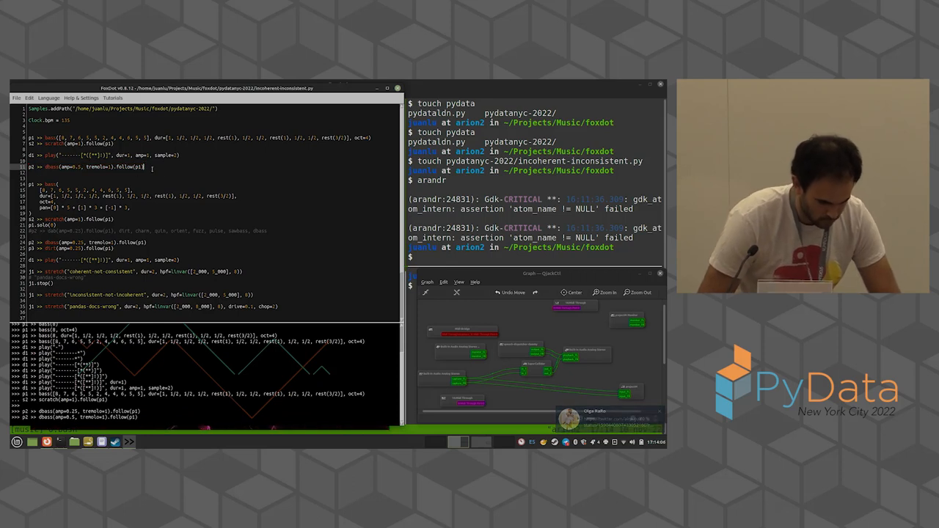
pyautogui.press('Return')
pyautogui.hotkey('ctrl', 'v')
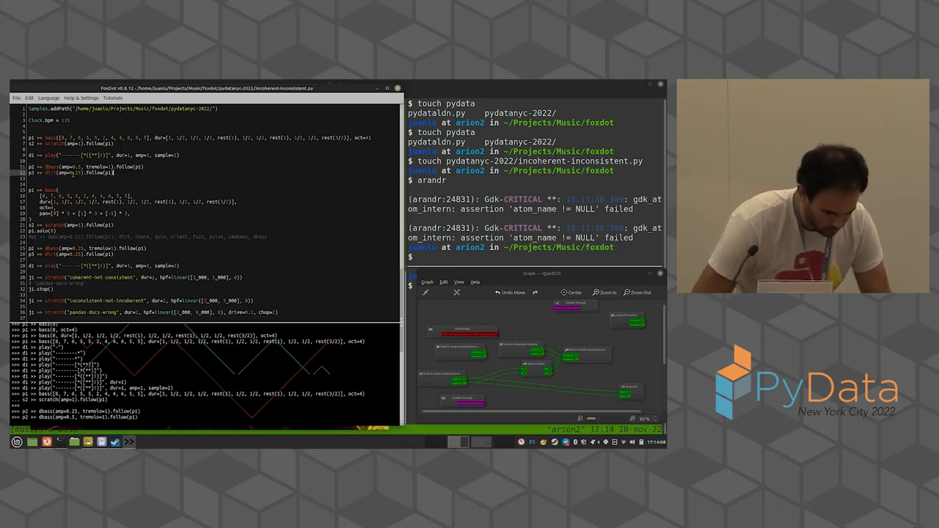
pyautogui.press('BackSpace')
pyautogui.hotkey('ctrl', 'Return')
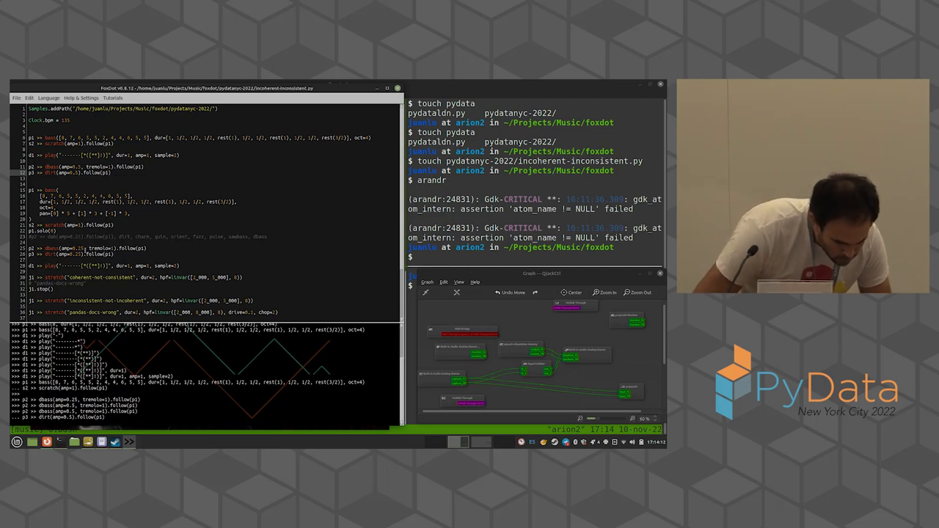
# Copy the j1 coherent-not-consistent stretch line to line 15, trim its extra arguments, add a solo line and run both.
pyautogui.click(107, 278)
pyautogui.hotkey('ctrl', 'Return')
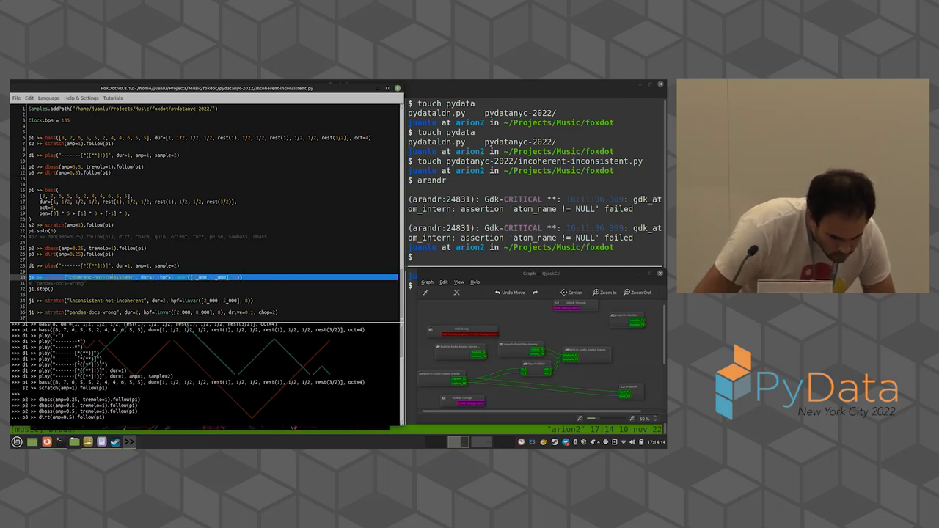
pyautogui.click(132, 181)
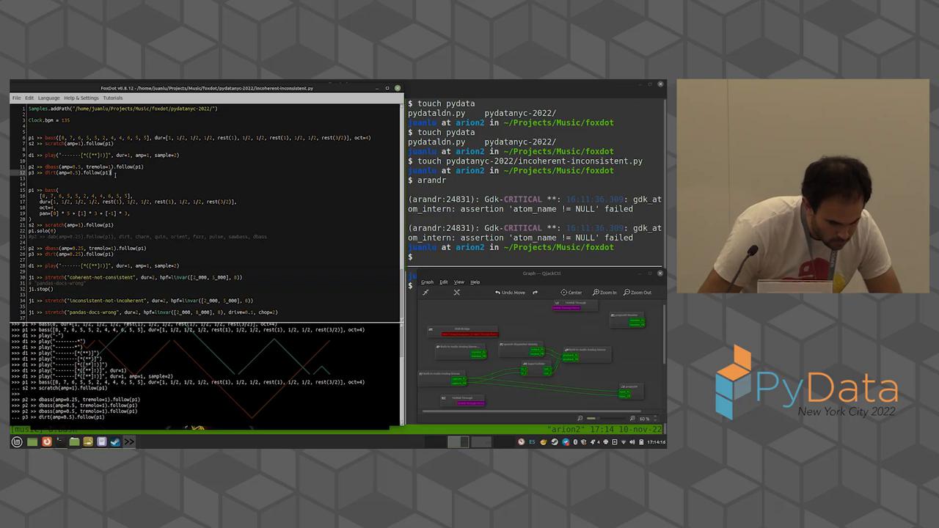
pyautogui.hotkey('ctrl', 'v')
pyautogui.press('Return')
pyautogui.press('Return')
pyautogui.moveTo(136, 190); pyautogui.dragTo(226, 190)
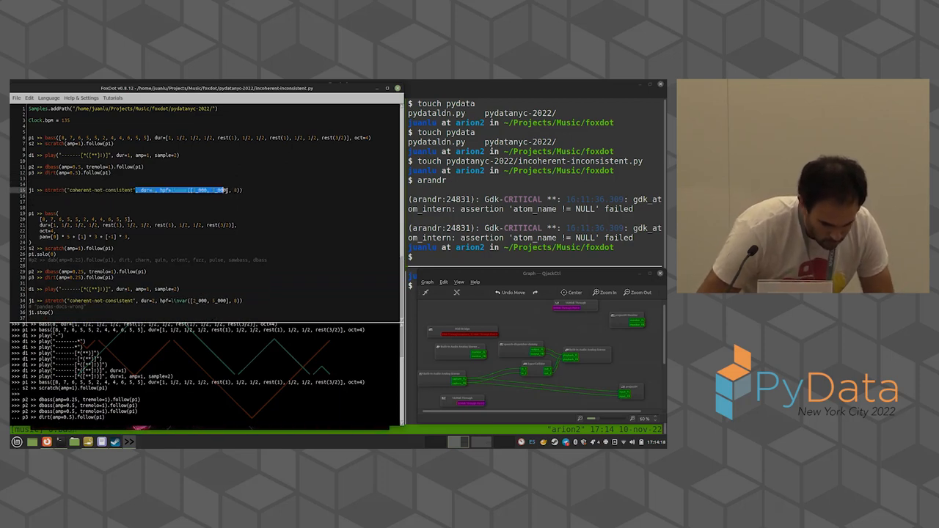
pyautogui.press('BackSpace')
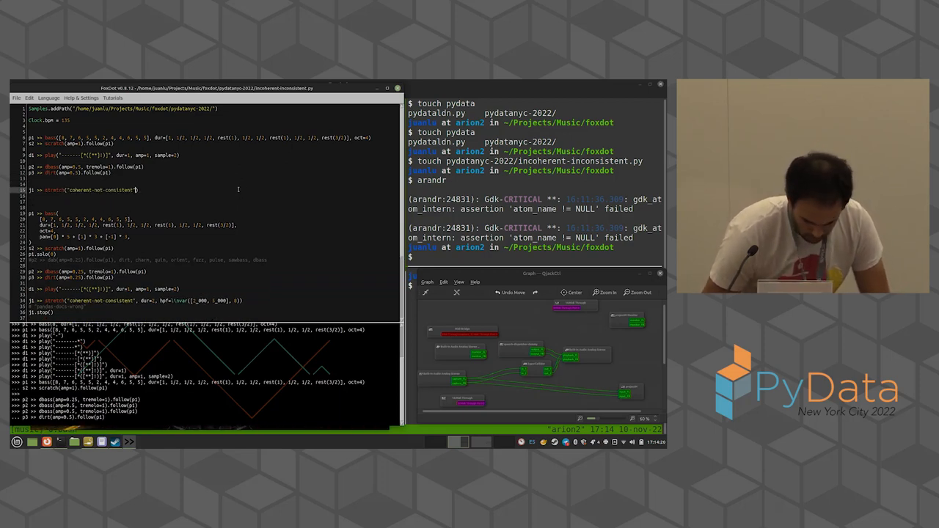
pyautogui.press('Return')
pyautogui.write('j1.')
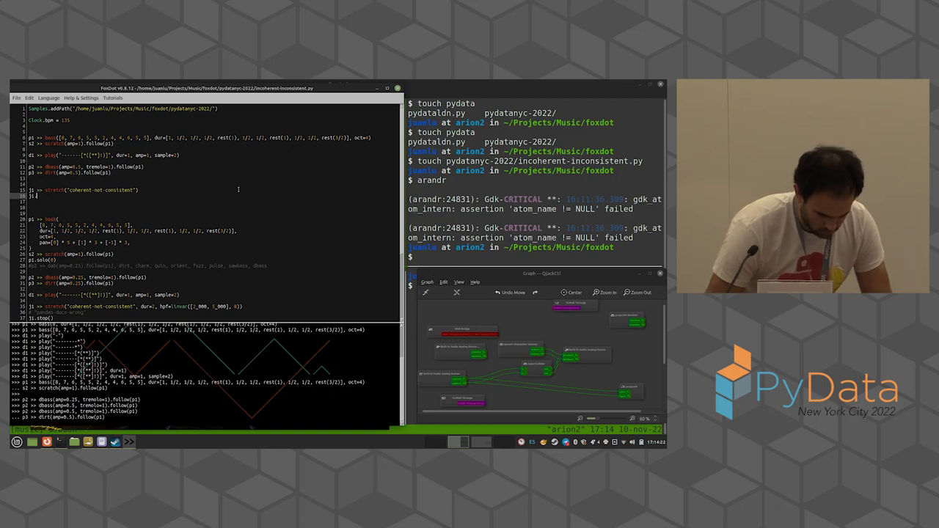
pyautogui.write('solo(')
pyautogui.hotkey('ctrl', 'Return')
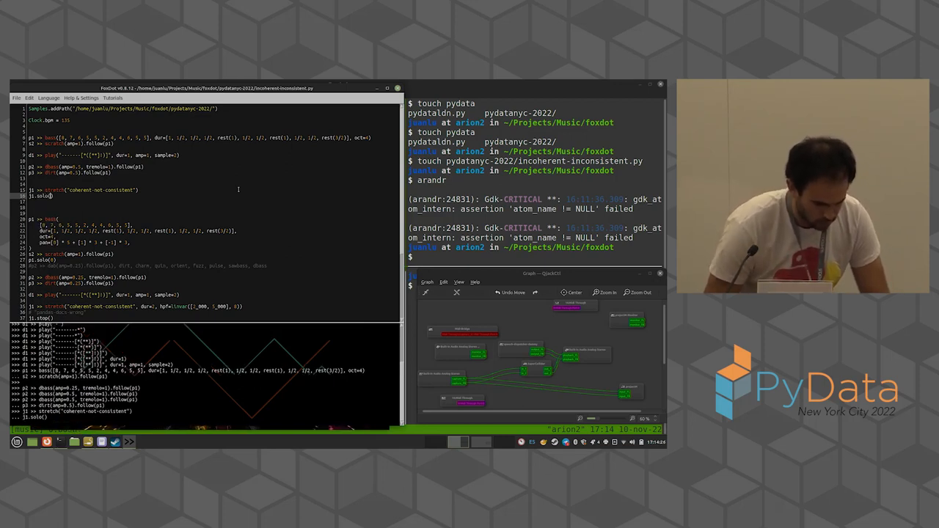
# Run the stretch line with dur=4, then run j1.solo(0) to turn soloing off.
pyautogui.press('Home')
pyautogui.press('Delete')
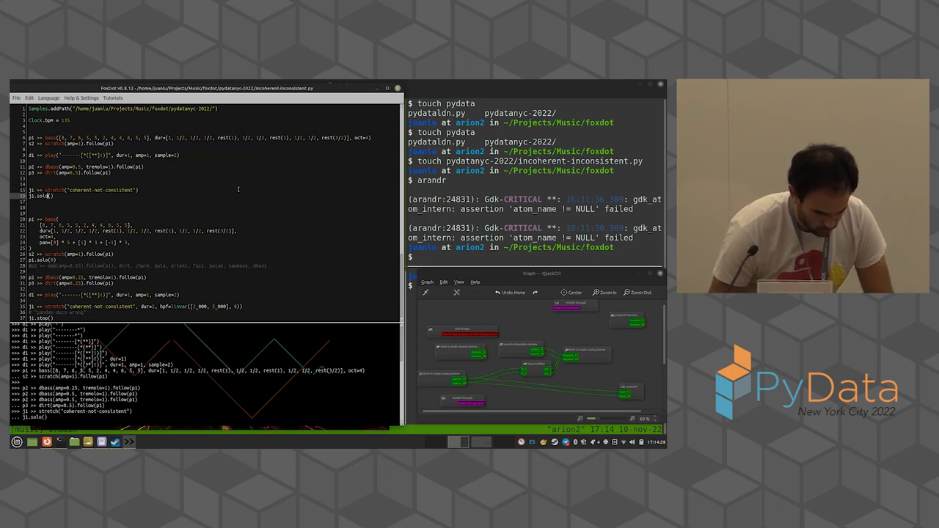
pyautogui.write('p')
pyautogui.press('End')
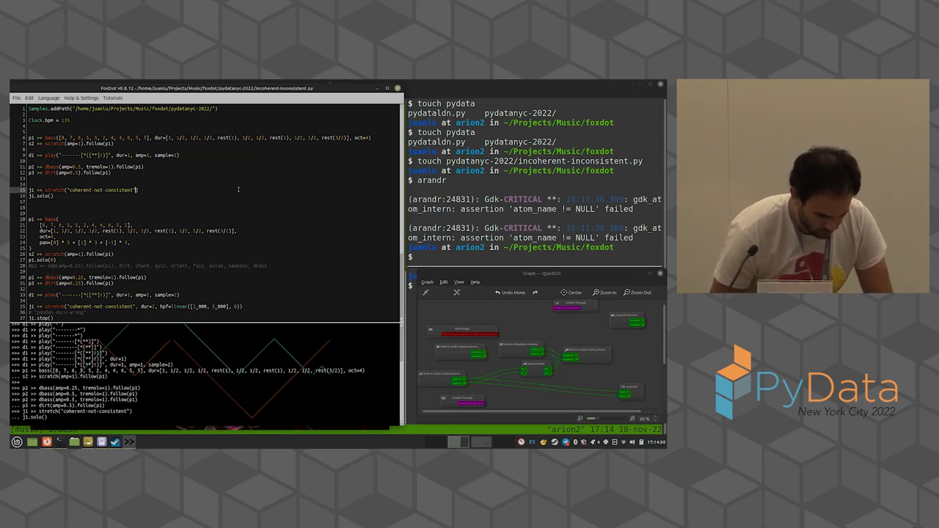
pyautogui.write('dur=4')
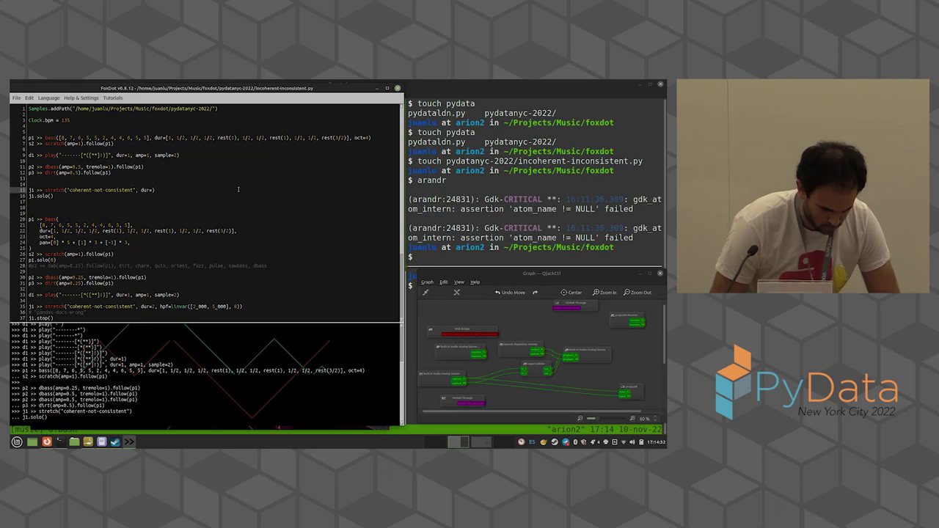
pyautogui.hotkey('ctrl', 'Return')
pyautogui.press('Down')
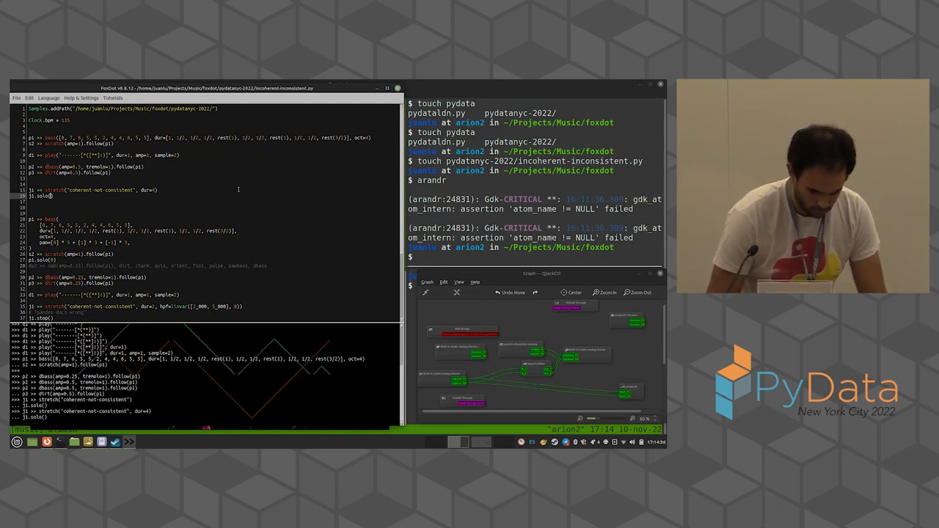
pyautogui.write('0')
pyautogui.hotkey('ctrl', 'Return')
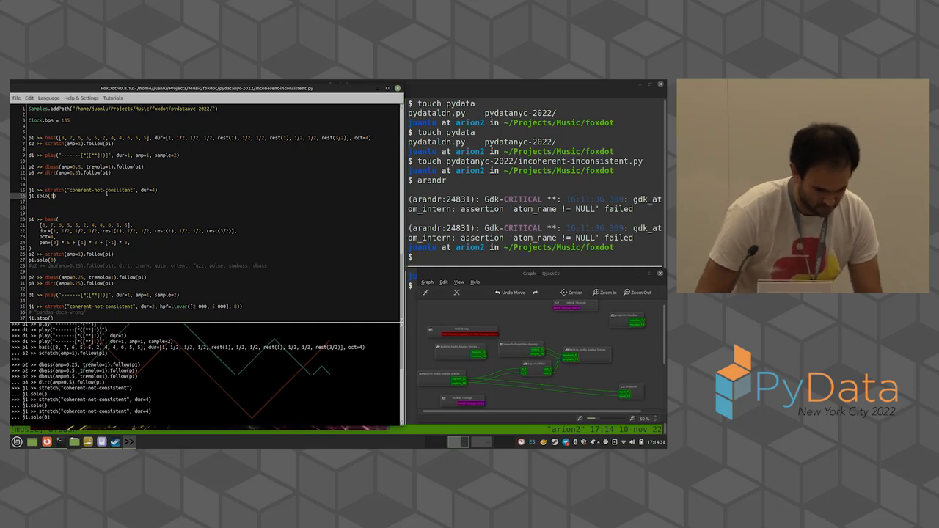
# Rerun the stretch line with amp=1, then hpf=2_000, then amp=2.
pyautogui.click(155, 190)
pyautogui.write(', amp=1')
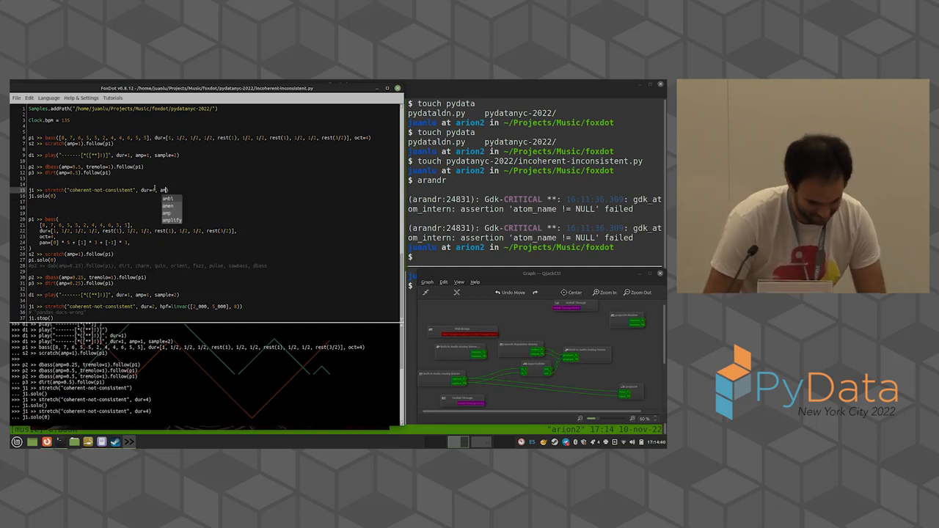
pyautogui.hotkey('ctrl', 'Return')
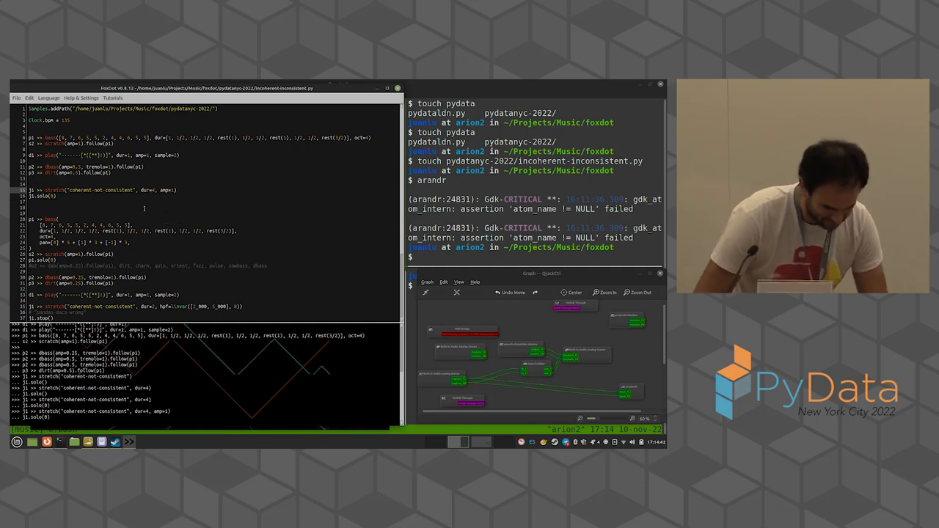
pyautogui.scroll(-2, 144, 208)
pyautogui.write(',')
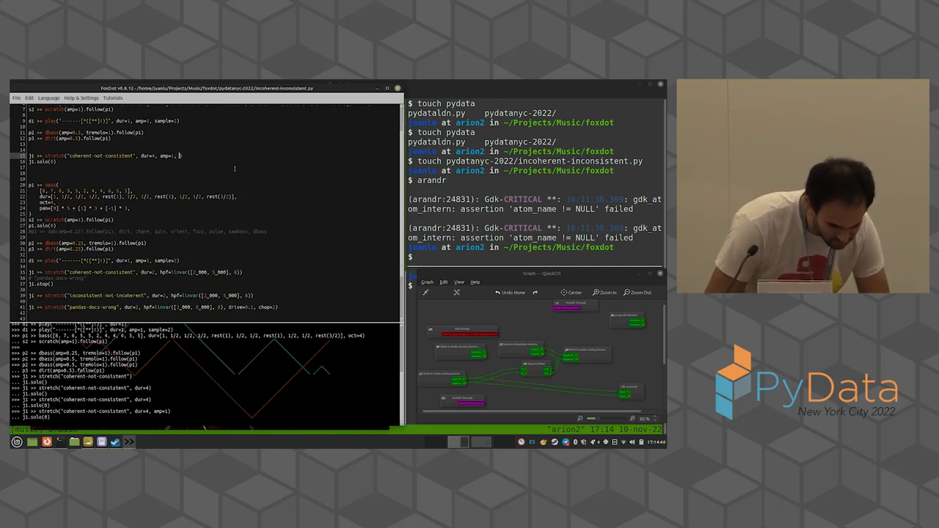
pyautogui.write('hp')
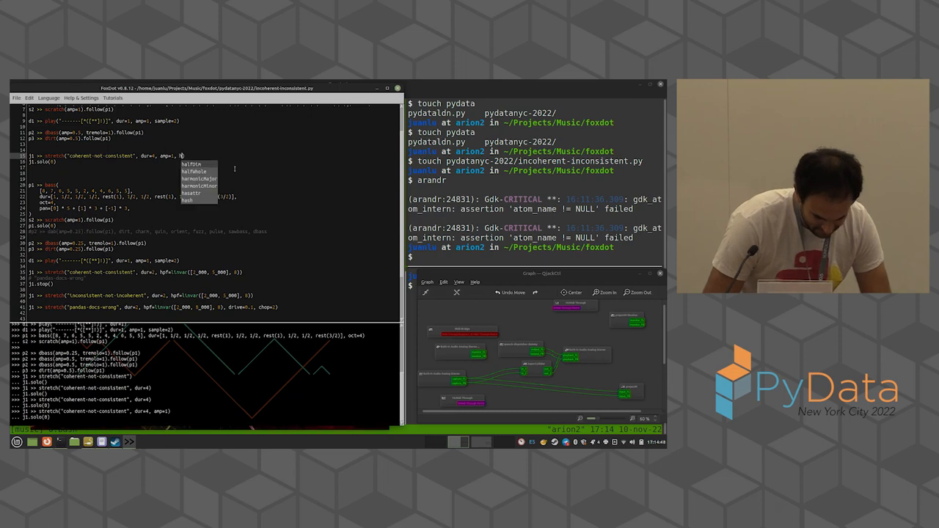
pyautogui.write('f=2_000')
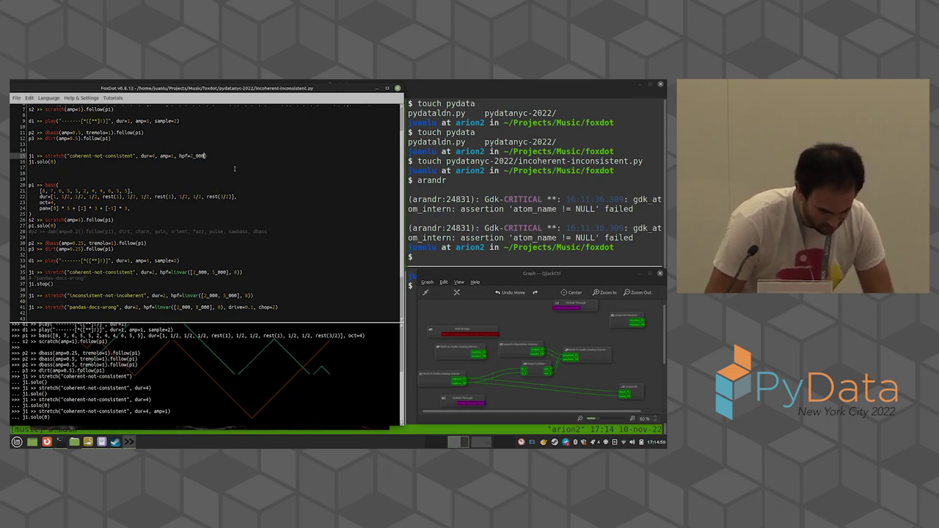
pyautogui.hotkey('ctrl', 'Return')
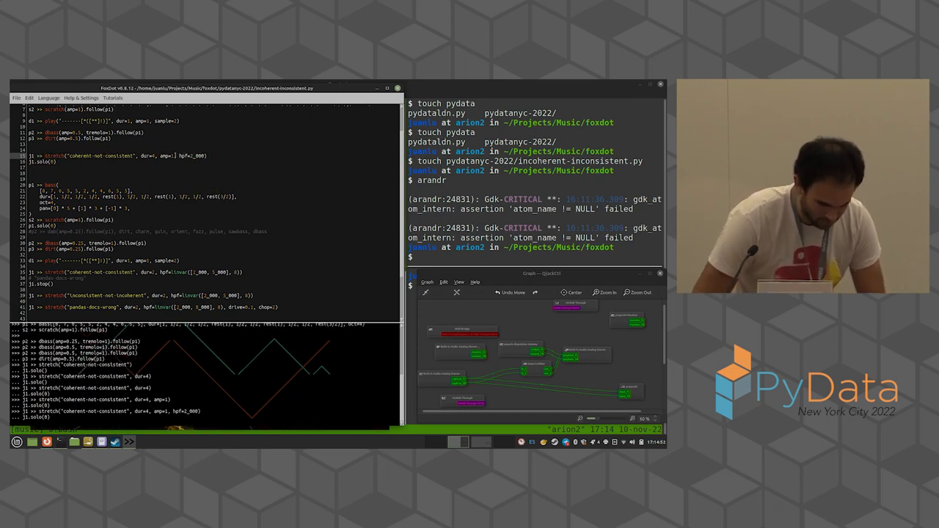
pyautogui.press('BackSpace')
pyautogui.write('2')
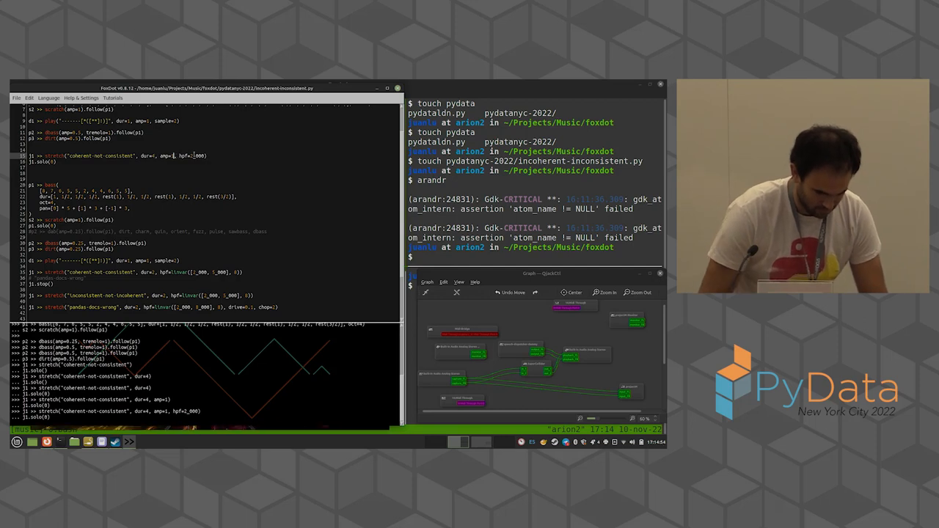
pyautogui.hotkey('ctrl', 'Return')
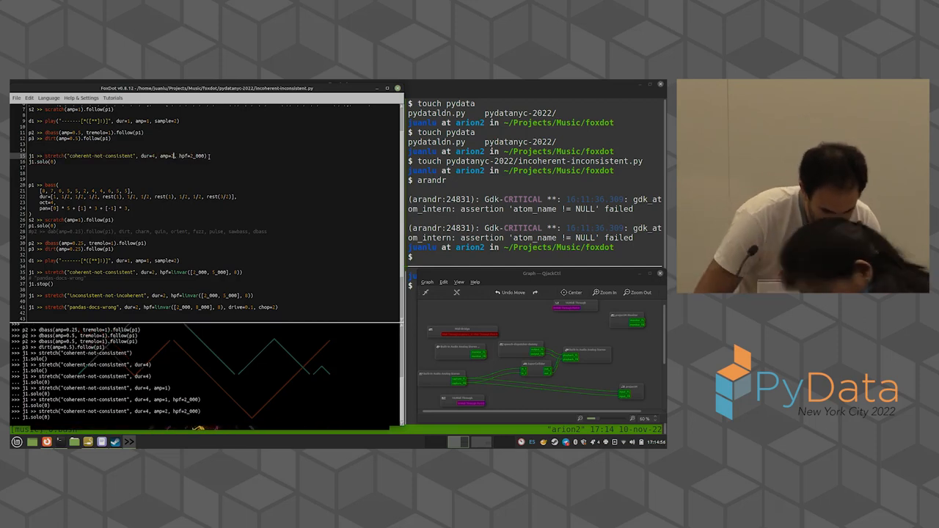
# Paste hpf=linvar([2_000, 5_000], 8) from line 35 into line 15, drop the leftover hpf=2_000, and rerun.
pyautogui.click(173, 155)
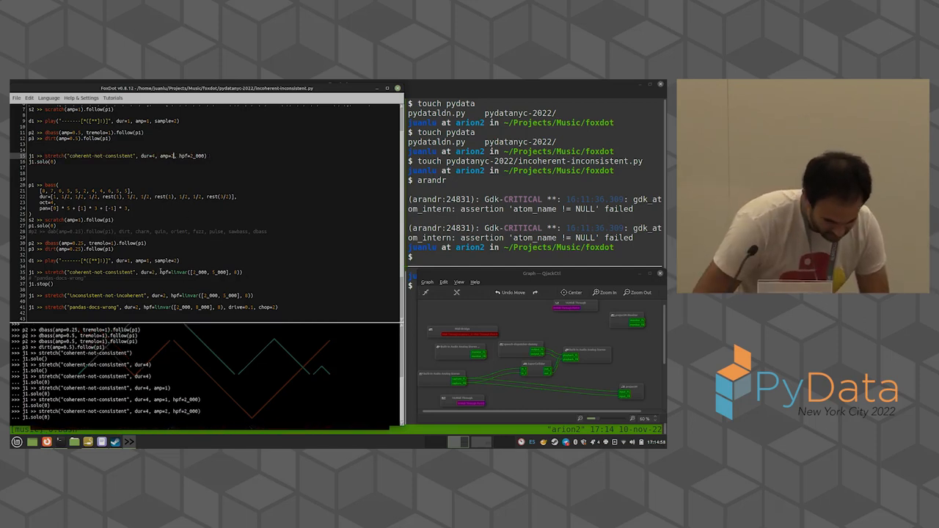
pyautogui.moveTo(160, 273); pyautogui.dragTo(241, 272)
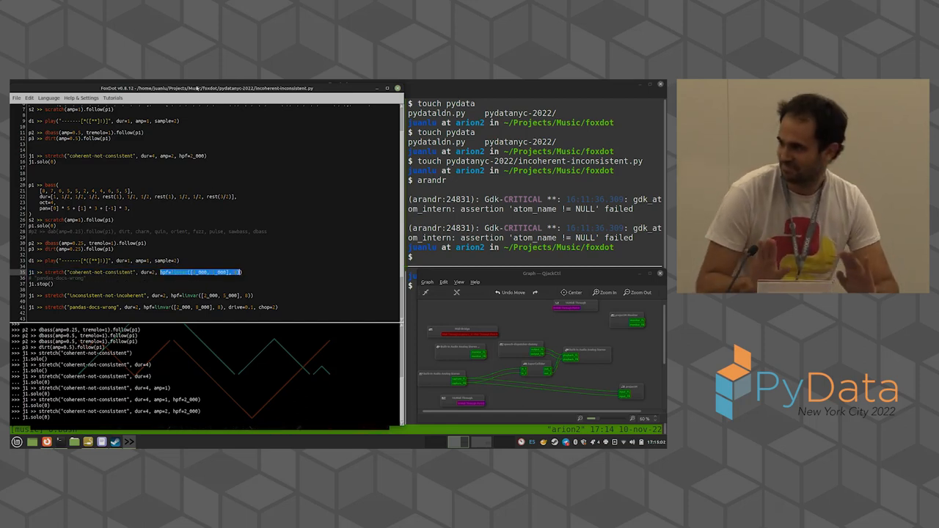
pyautogui.click(201, 156)
pyautogui.write('hpf=linvar([2_000, 5_000], 8)')
pyautogui.hotkey('ctrl', 'Return')
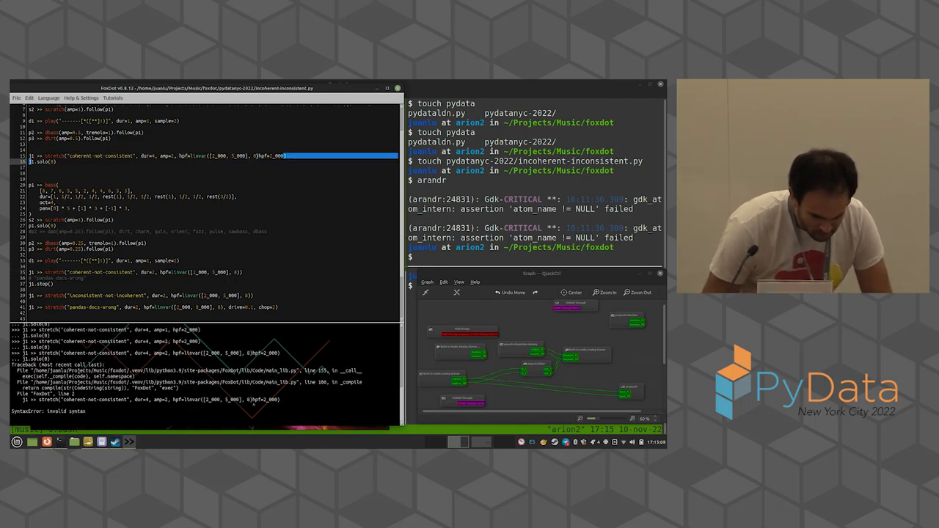
pyautogui.press('BackSpace')
pyautogui.press('BackSpace')
pyautogui.press('BackSpace')
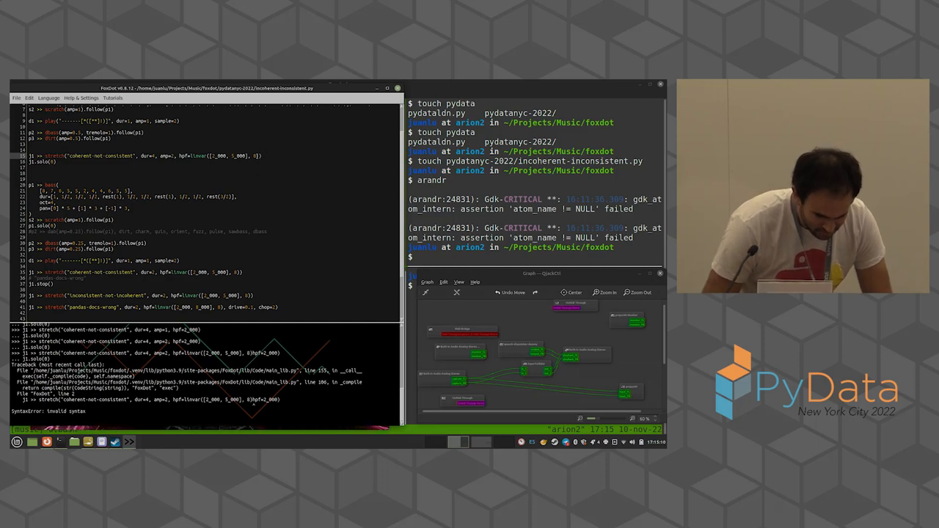
pyautogui.hotkey('ctrl', 'Return')
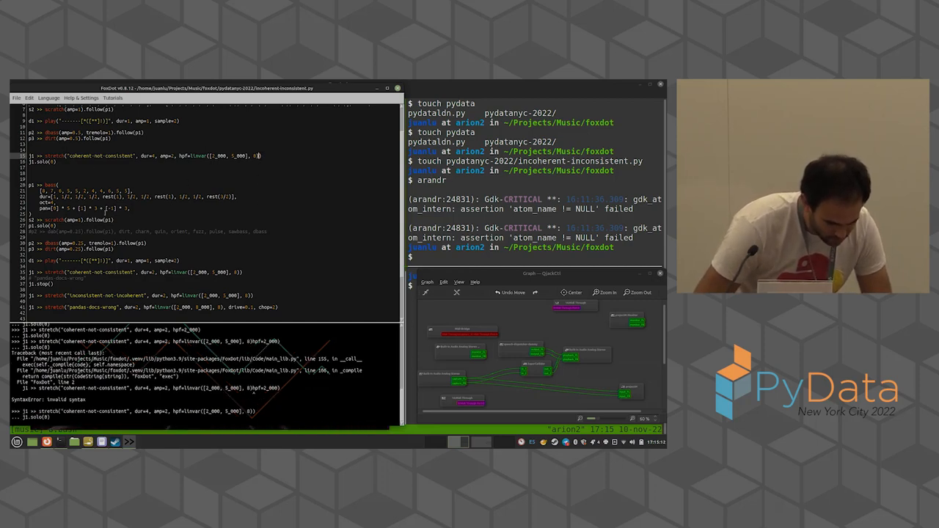
# Paste pandas-docs-wrong over line 15's sample name, undo the botched paste, and delete the old name.
pyautogui.moveTo(40, 278); pyautogui.dragTo(85, 279)
pyautogui.hotkey('ctrl', 'c')
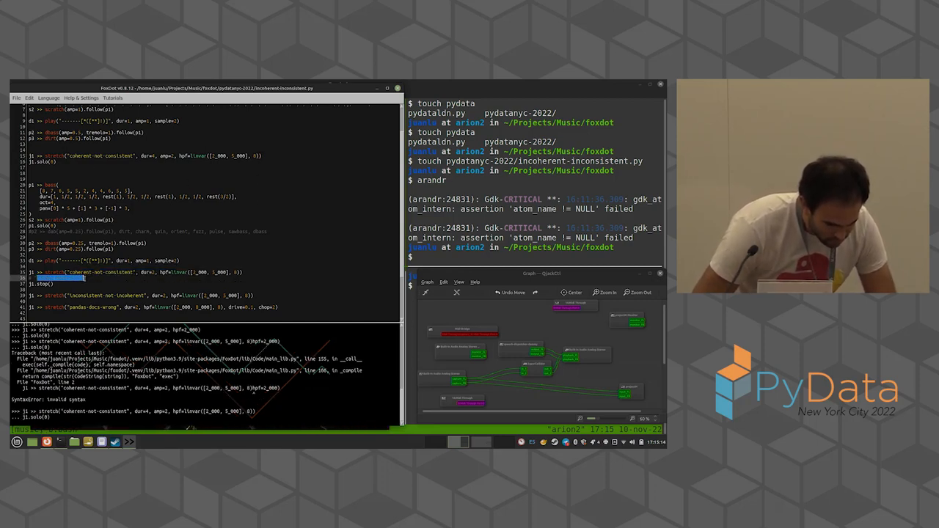
pyautogui.moveTo(133, 156); pyautogui.dragTo(84, 155)
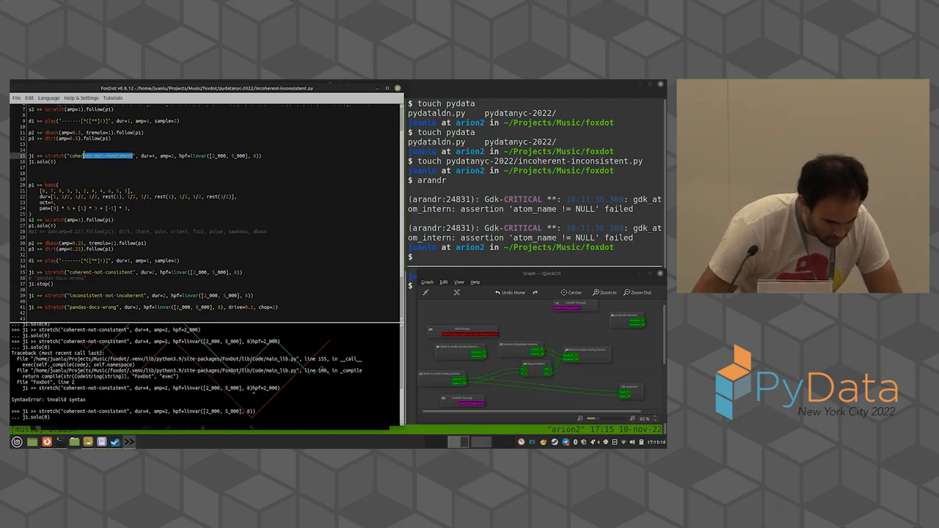
pyautogui.hotkey('ctrl', 'v')
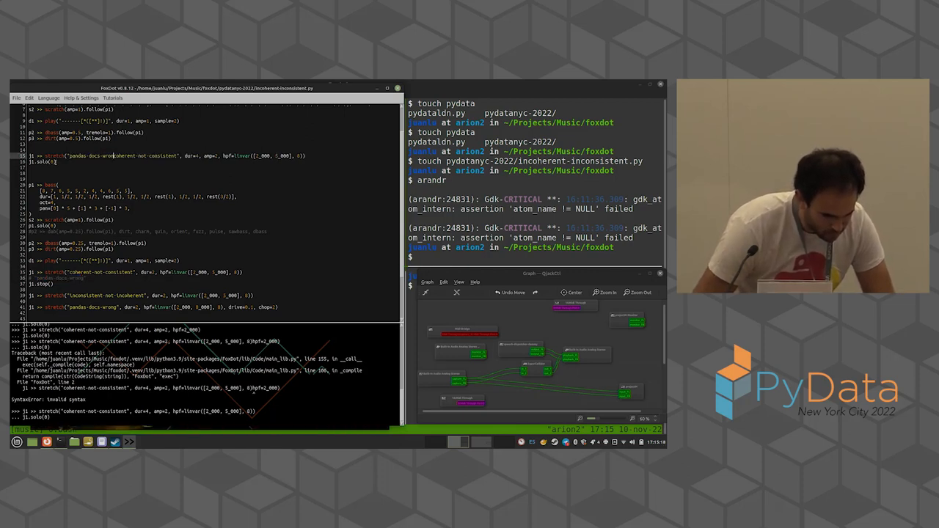
pyautogui.hotkey('ctrl', 'z')
pyautogui.press('Right')
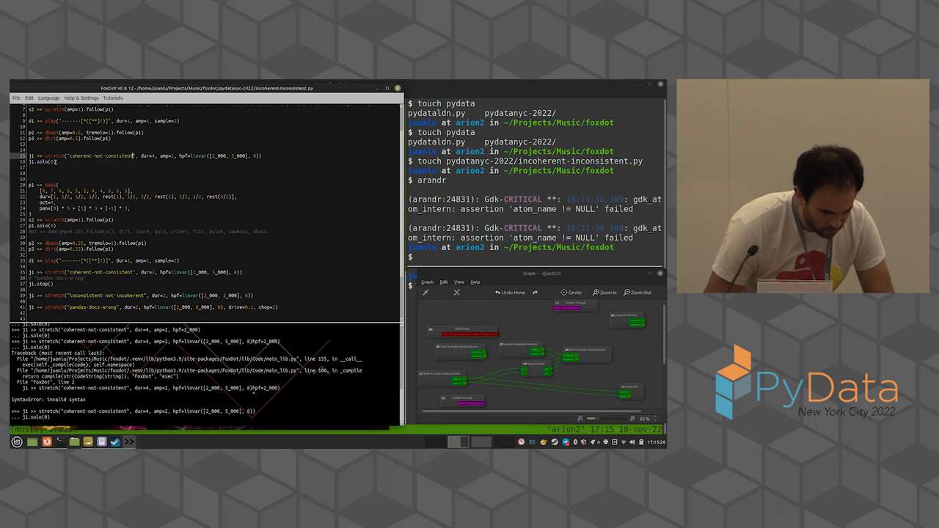
pyautogui.hotkey('ctrl', 'BackSpace')
pyautogui.hotkey('ctrl', 'BackSpace')
pyautogui.hotkey('ctrl', 'BackSpace')
pyautogui.write('"pandas-docs-wrong"')
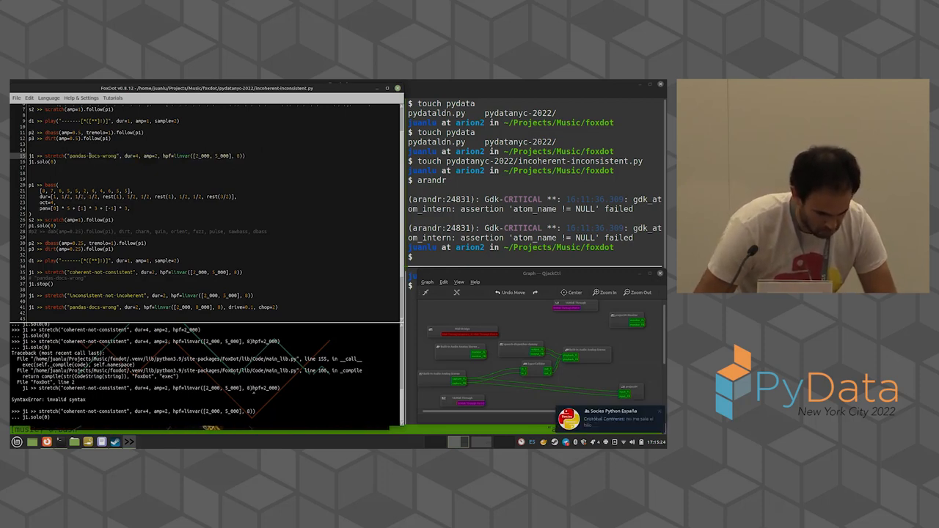
# Run line 15 with the pandas-docs-wrong sample soloed at amp=10, then restore j1.solo(0).
pyautogui.click(53, 161)
pyautogui.press('BackSpace')
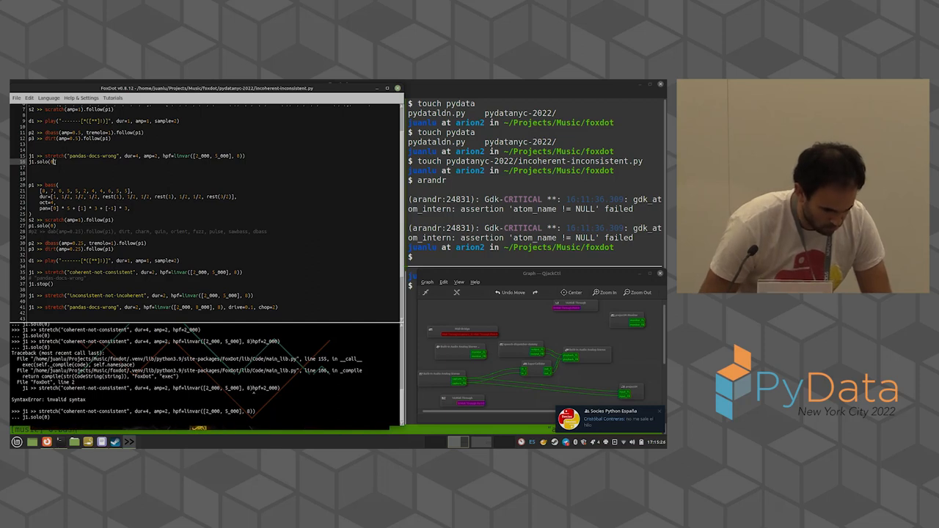
pyautogui.hotkey('ctrl', 'Return')
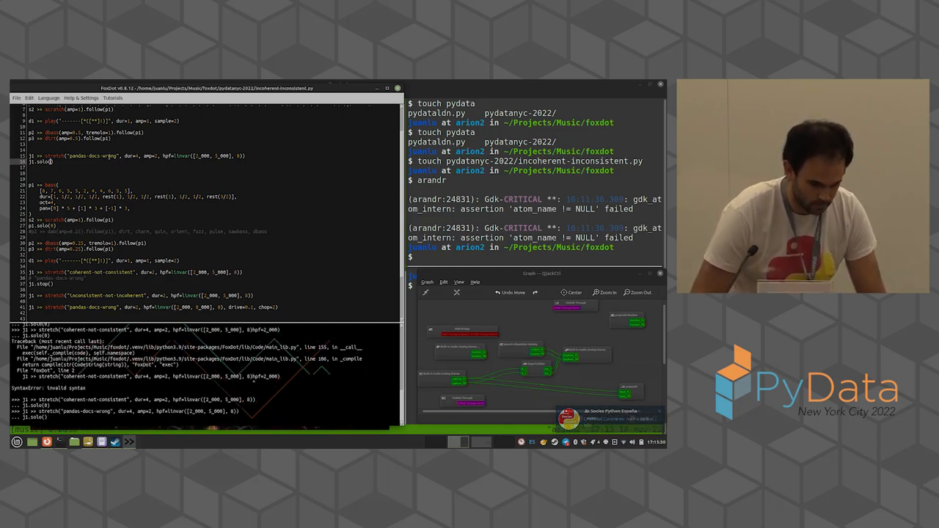
pyautogui.click(139, 155)
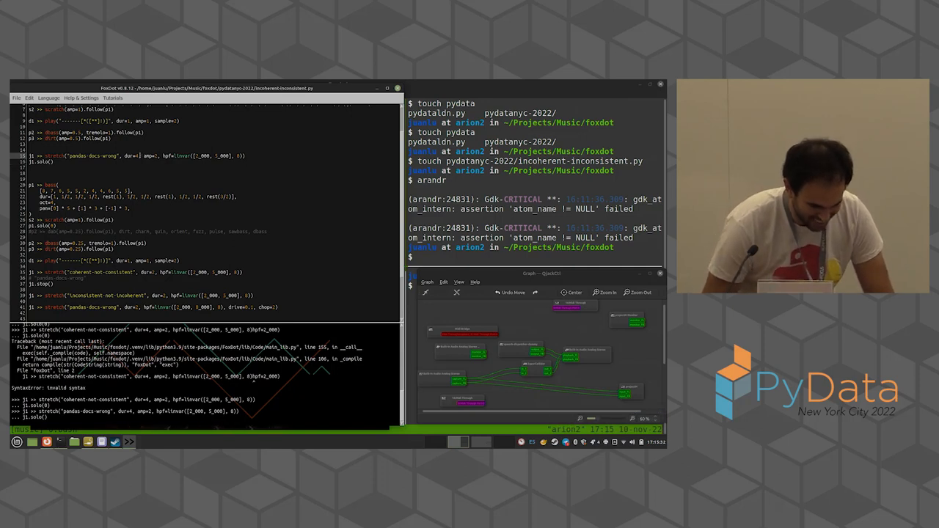
pyautogui.press('BackSpace')
pyautogui.write('10')
pyautogui.hotkey('ctrl', 'Return')
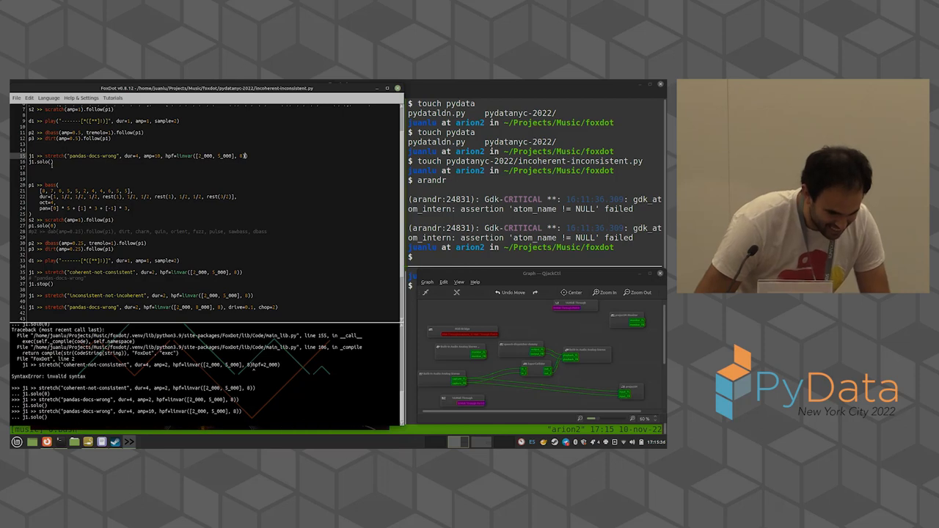
pyautogui.click(52, 162)
pyautogui.write('0')
pyautogui.hotkey('ctrl', 'Return')
pyautogui.write(',')
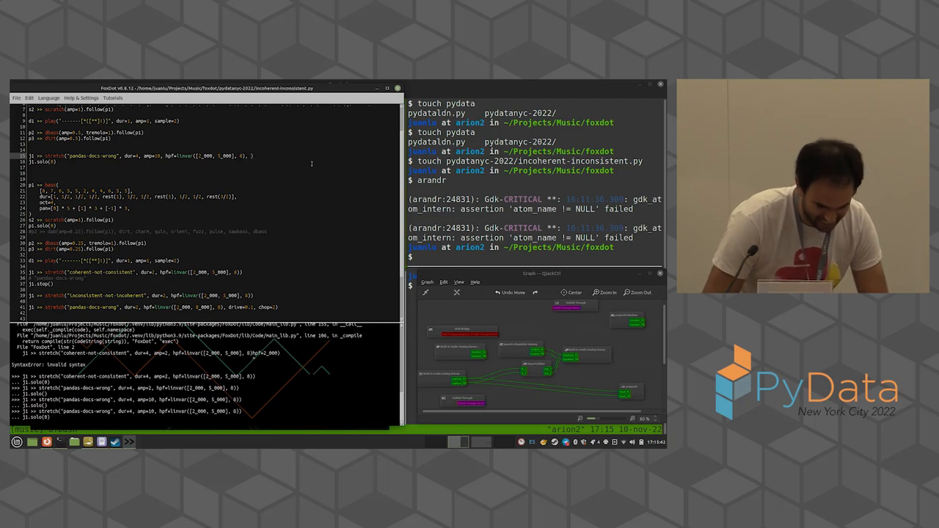
pyautogui.write('drive=0.')
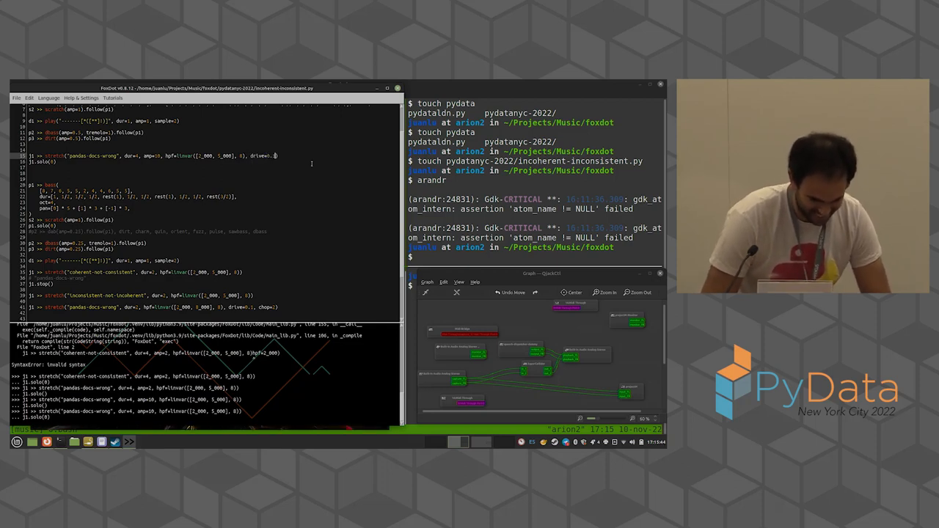
pyautogui.write('1')
# Add drive=0.1 and chop=2 to the stretch line, then run Clock.clear() to stop playback.
pyautogui.hotkey('ctrl', 'Return')
pyautogui.write(', chop=')
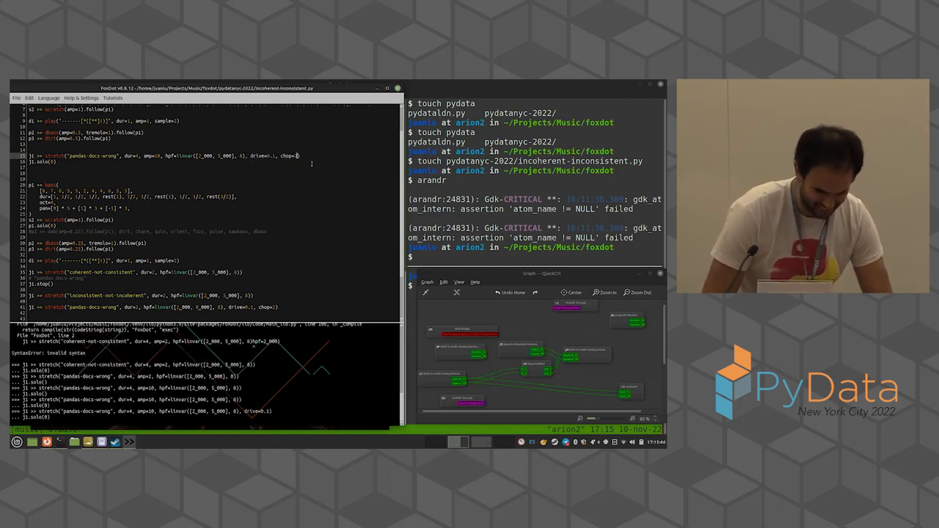
pyautogui.hotkey('ctrl', 'Return')
pyautogui.write('2')
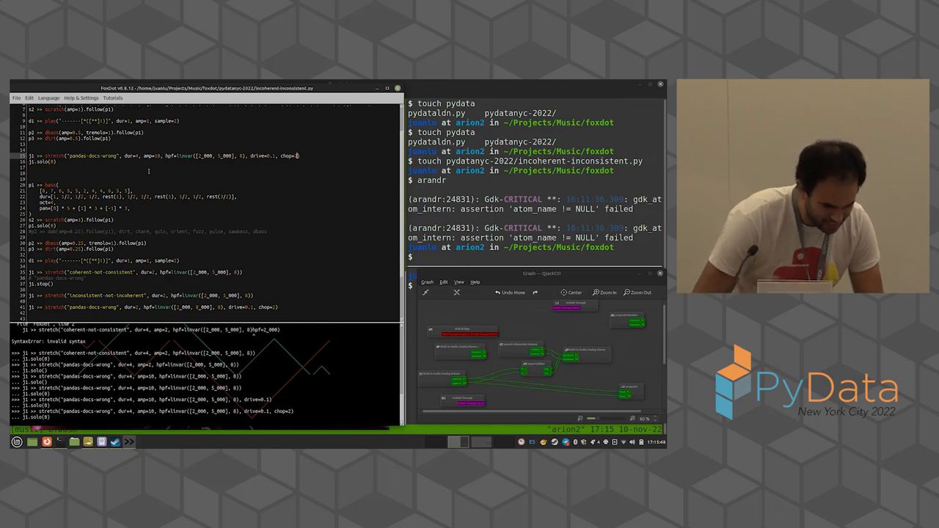
pyautogui.press('Return')
pyautogui.press('Return')
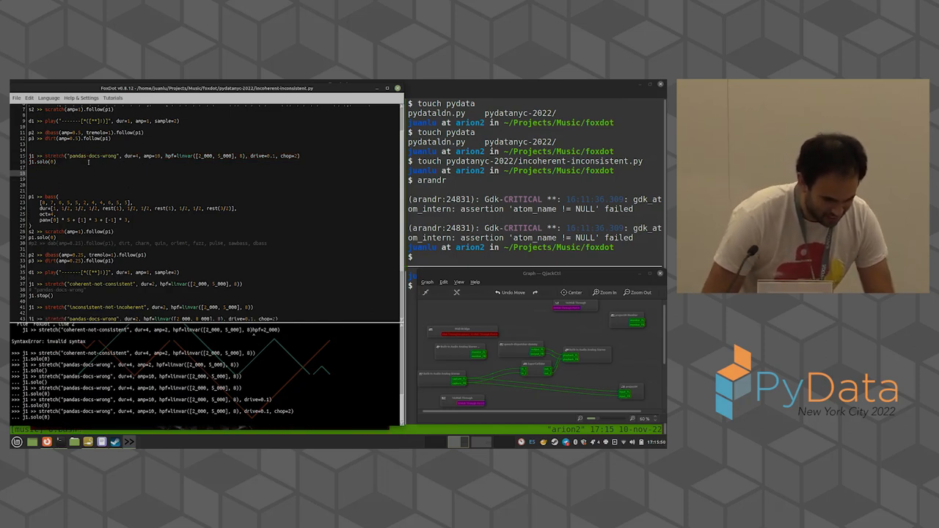
pyautogui.write('Clock.clear(')
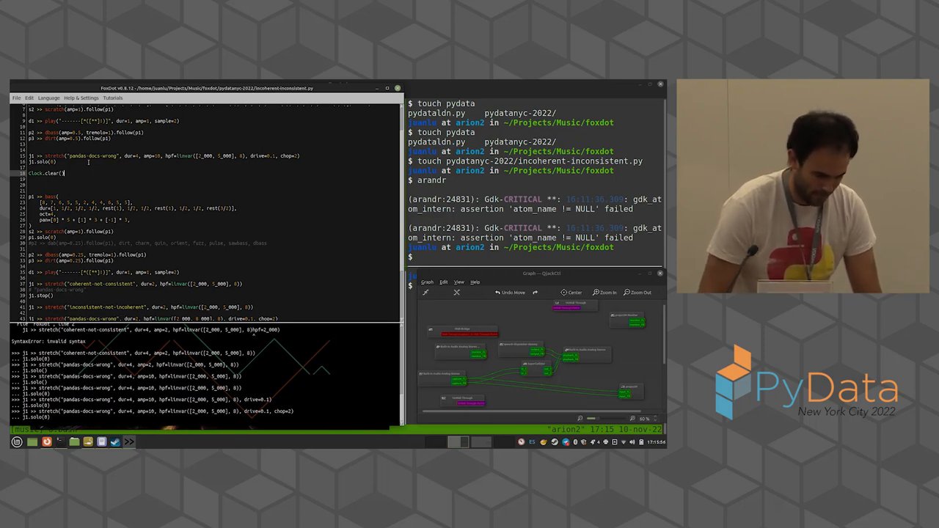
pyautogui.hotkey('ctrl', 'Return')
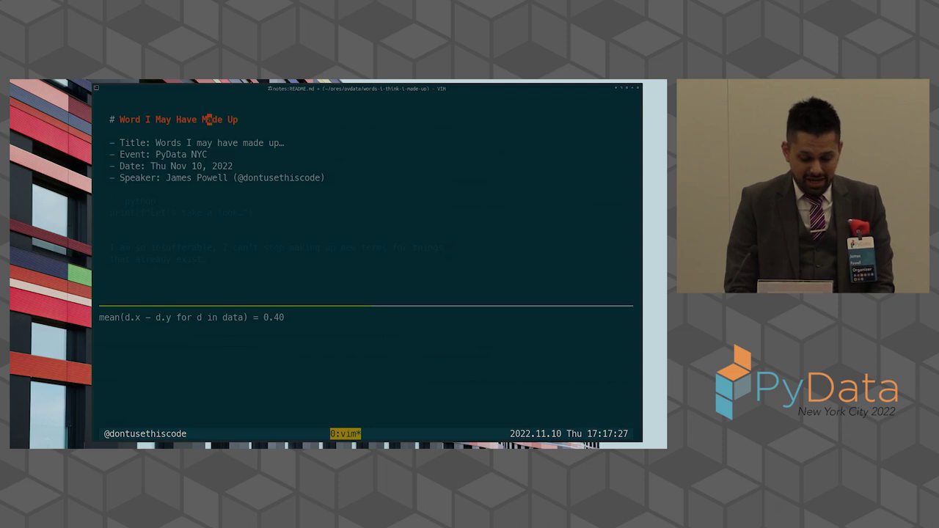
# Jump from the heading to the first python code block and save README.md to run it.
pyautogui.press('j')
pyautogui.press('j')
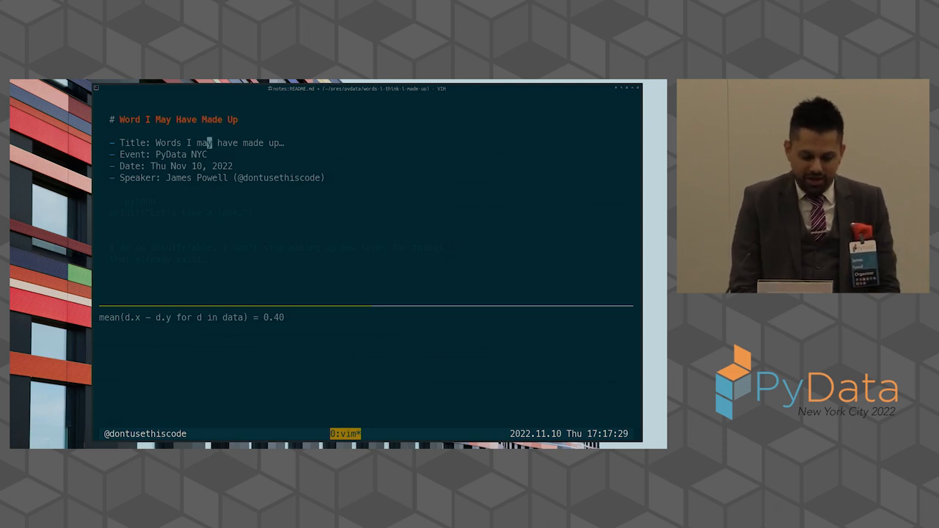
pyautogui.hotkey('ctrl', 'd')
pyautogui.press('j')
# Run the print block and read down through the made-up-terms and repurposed-words lists.
pyautogui.press('Return')
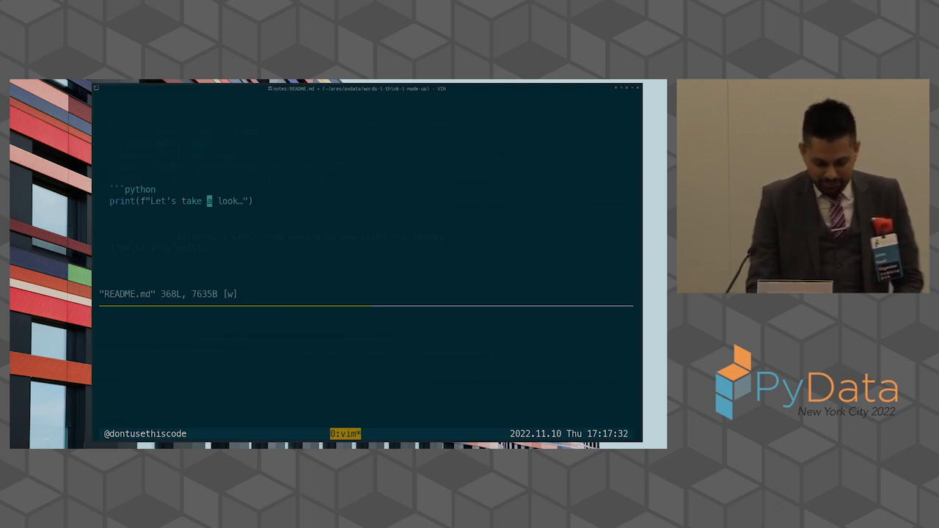
pyautogui.hotkey('ctrl', 'd')
pyautogui.press('j')
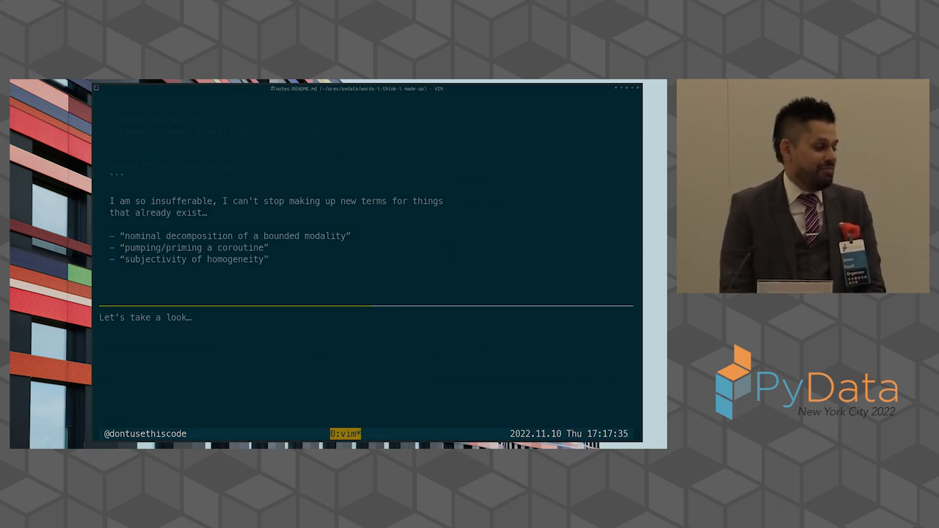
pyautogui.press('j')
pyautogui.press('j')
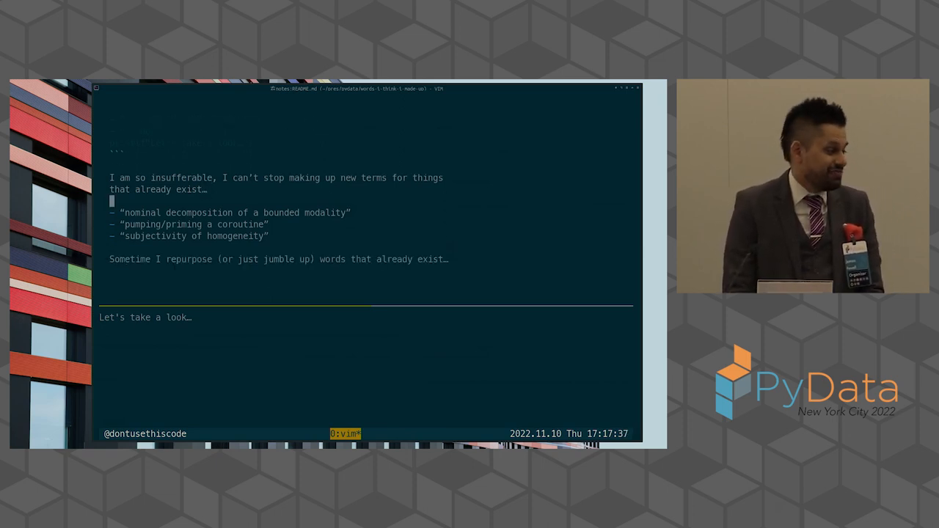
pyautogui.press('j')
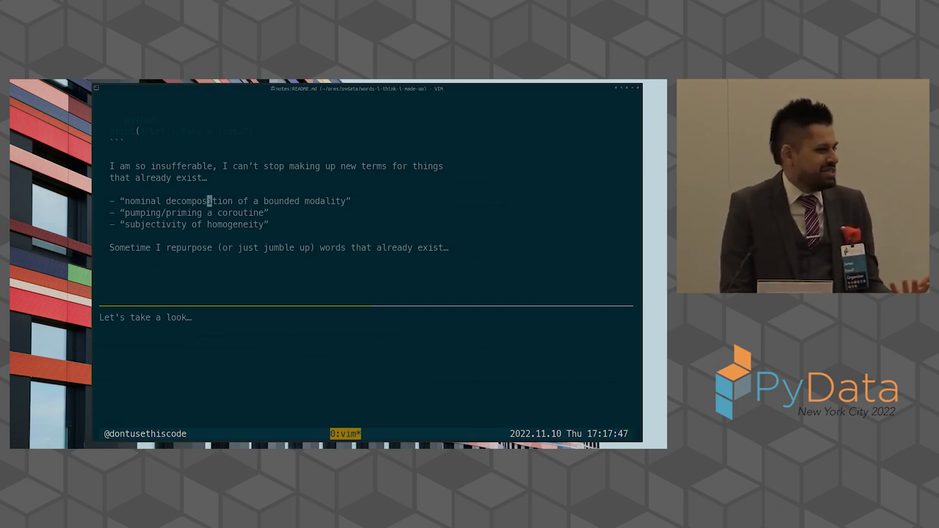
pyautogui.press('j')
pyautogui.press('j')
pyautogui.press('j')
pyautogui.press('j')
pyautogui.press('j')
pyautogui.press('j')
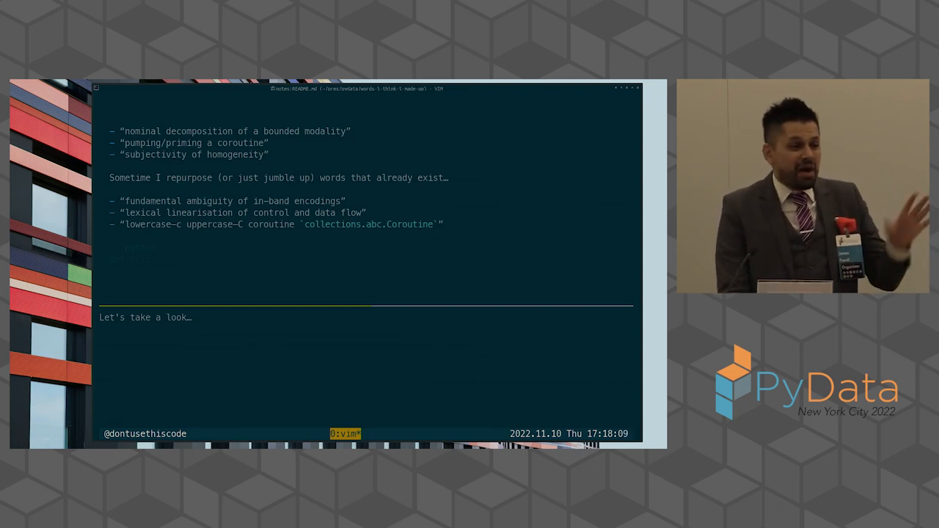
# Step through the def c(), async def at() and ag() examples to the Restricted Computation Domain heading.
pyautogui.press('Down')
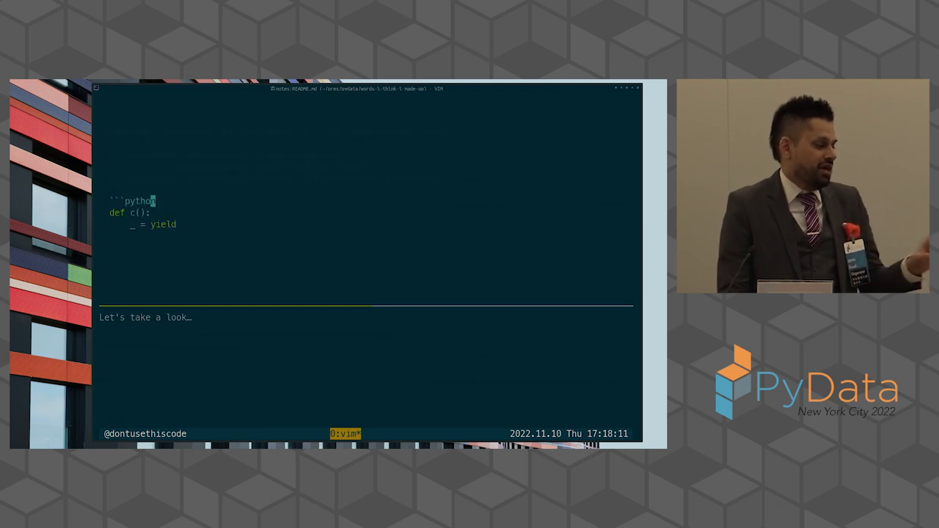
pyautogui.press('Down')
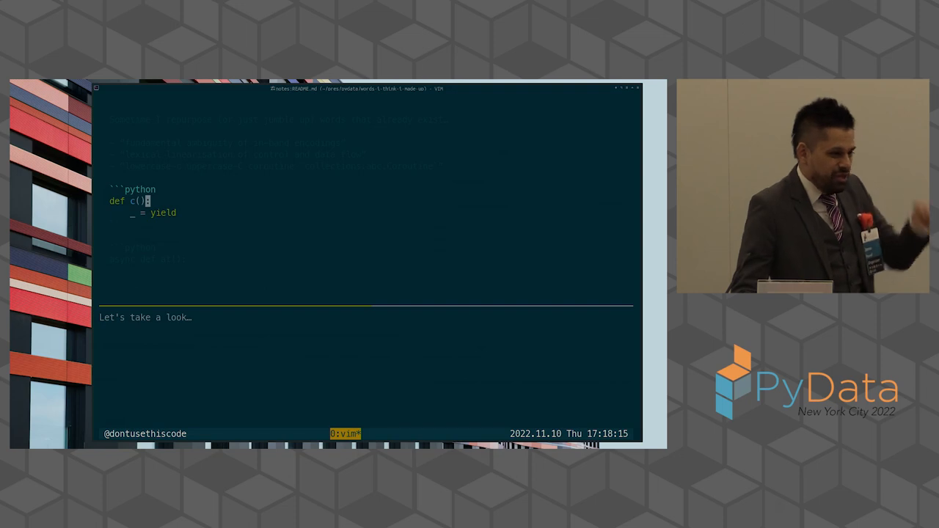
pyautogui.press('Up')
pyautogui.press('Down')
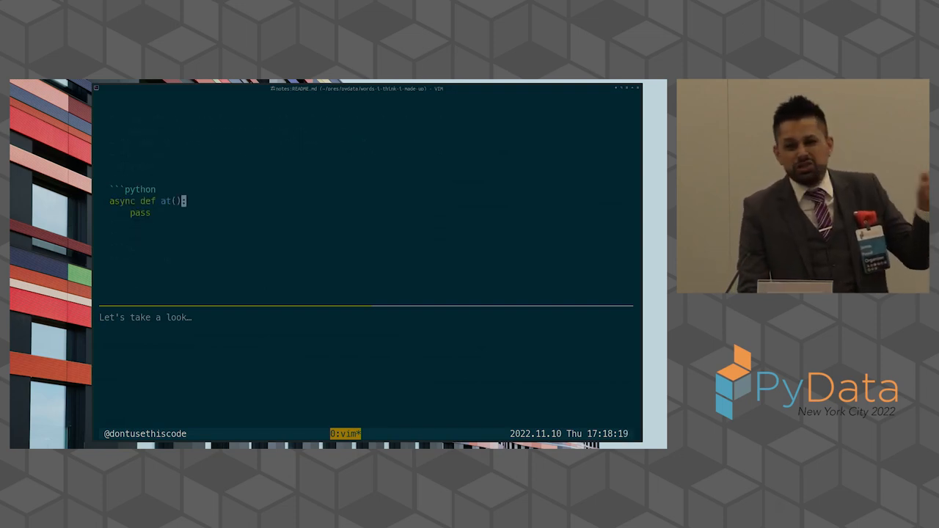
pyautogui.press('Down')
pyautogui.press('Down')
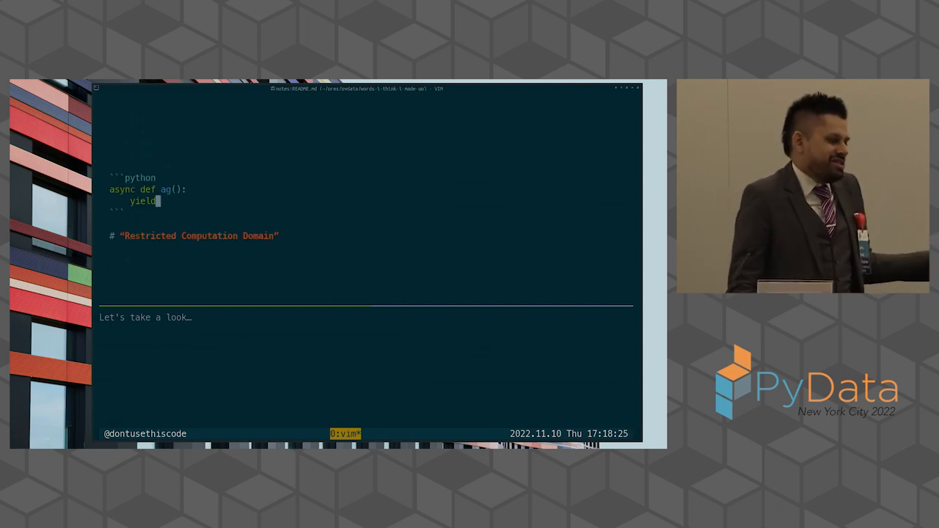
pyautogui.press('Down')
pyautogui.press('Down')
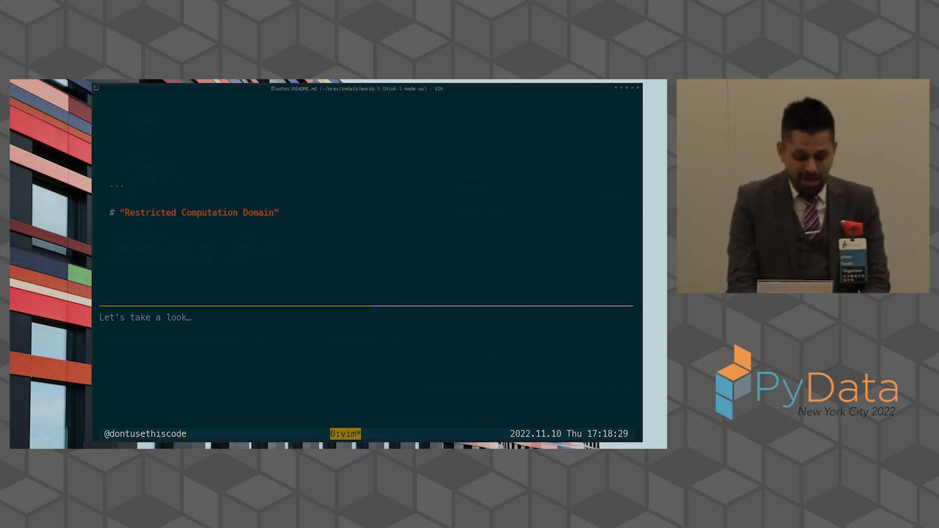
# Run the random Datum demo to print its mean and move to the getsizeof block.
pyautogui.press('Down')
pyautogui.press('Down')
pyautogui.press('Down')
pyautogui.press('Down')
pyautogui.press('Down')
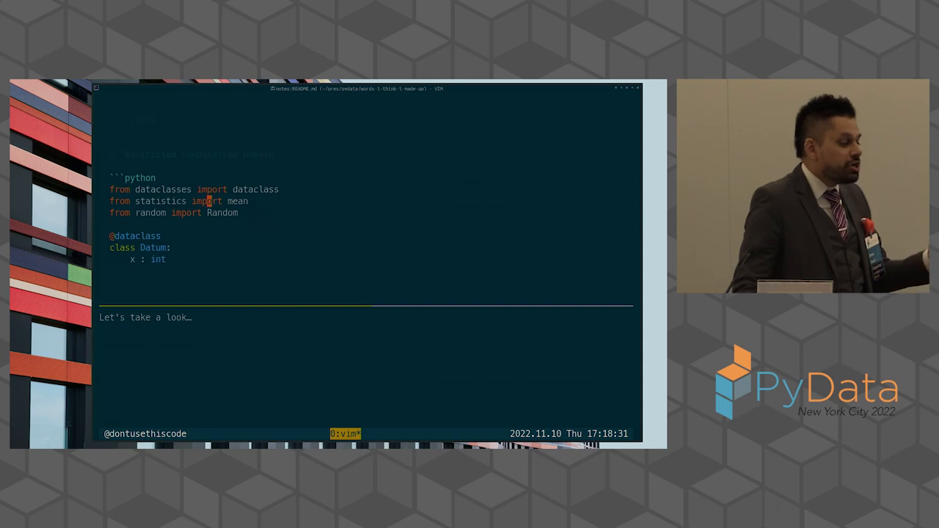
pyautogui.press('Down')
pyautogui.press('Down')
pyautogui.press('Down')
pyautogui.press('Down')
pyautogui.press('Down')
pyautogui.press('Down')
pyautogui.press('Down')
pyautogui.press('Down')
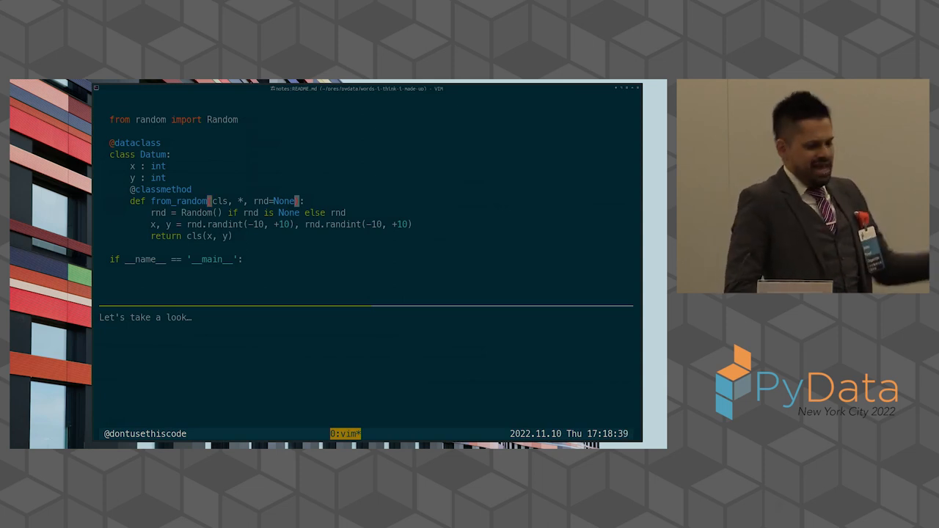
pyautogui.press('space')
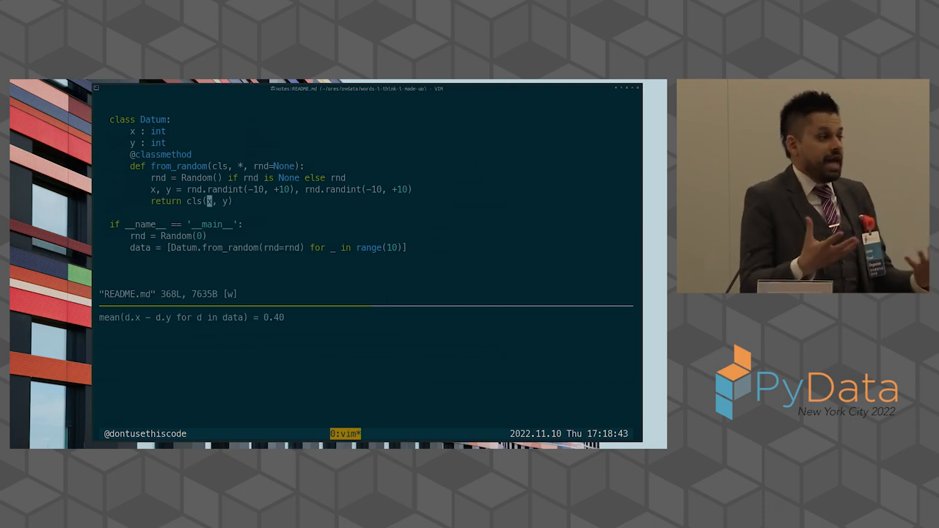
pyautogui.press('space')
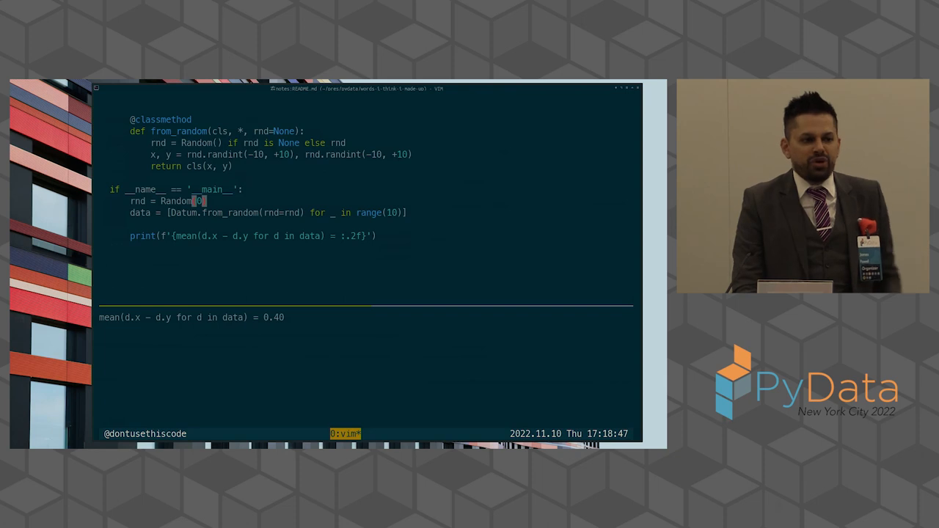
pyautogui.press('space')
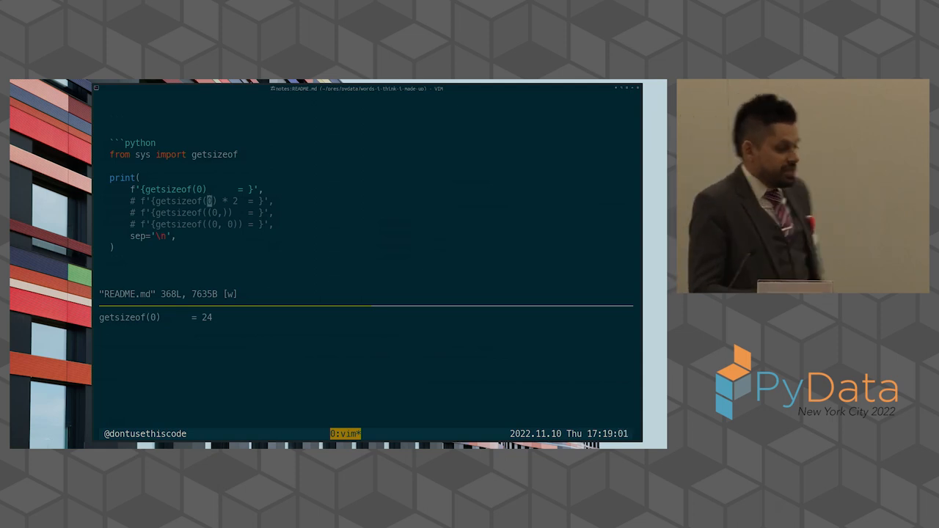
# Uncomment each getsizeof line and re-run, printing sizes 24, 48, 48 and 56.
pyautogui.press('g')
pyautogui.press('c')
pyautogui.press('c')
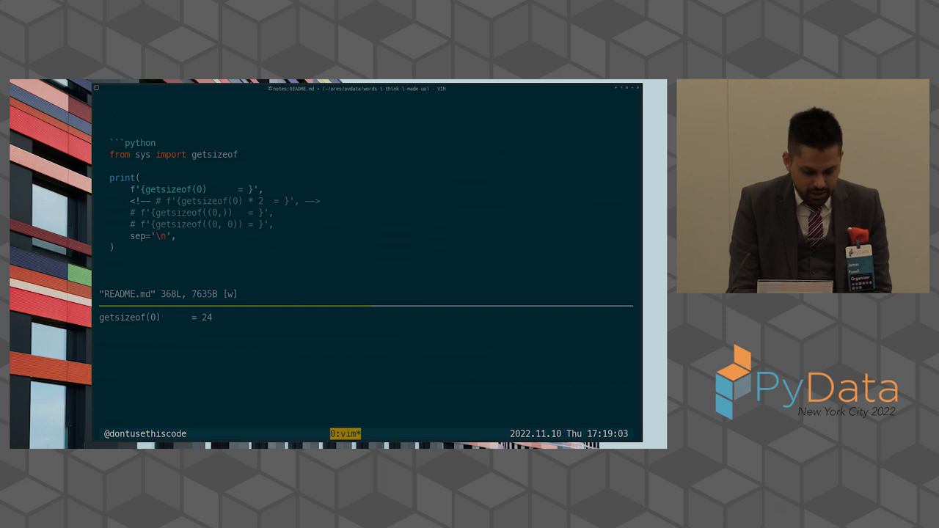
pyautogui.press('u')
pyautogui.press('d')
pyautogui.press('w')
pyautogui.press('j')
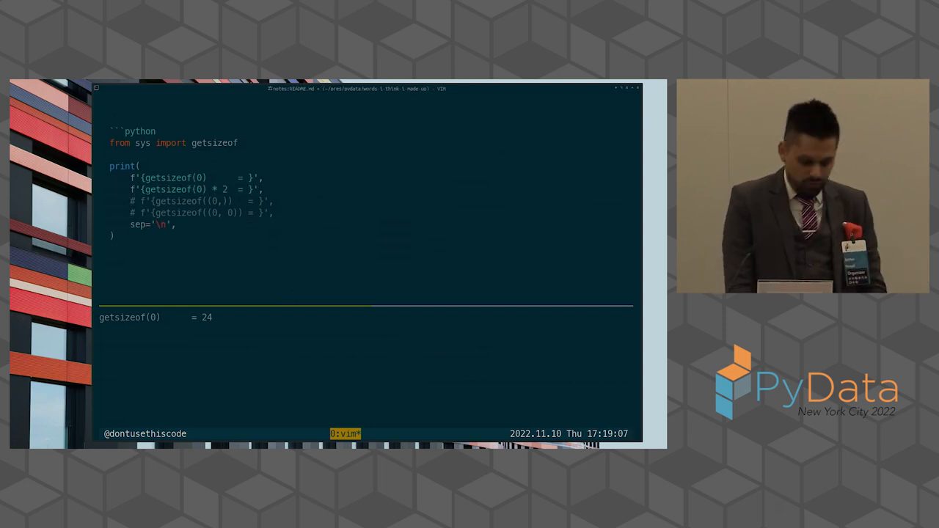
pyautogui.write(':w')
pyautogui.press('Return')
pyautogui.write('dw:w')
pyautogui.press('Return')
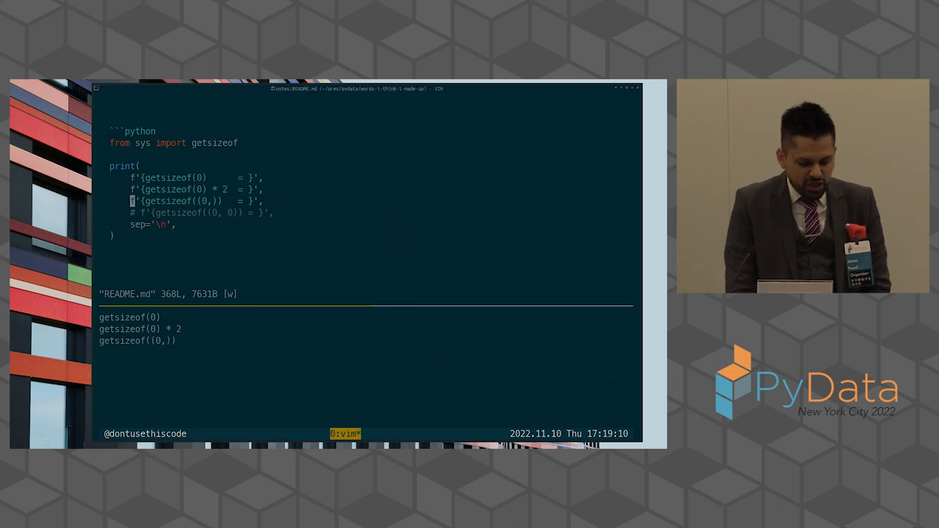
pyautogui.write('j')
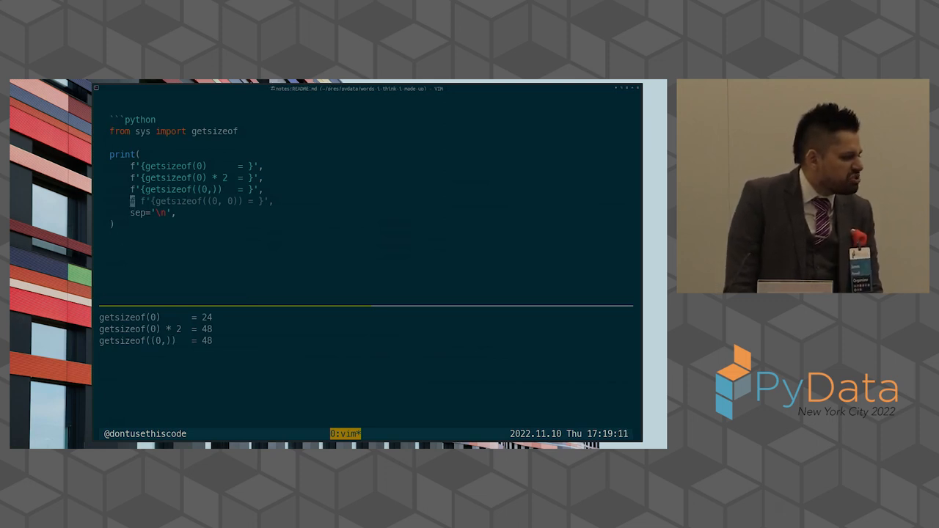
pyautogui.write('dw:w')
pyautogui.press('Return')
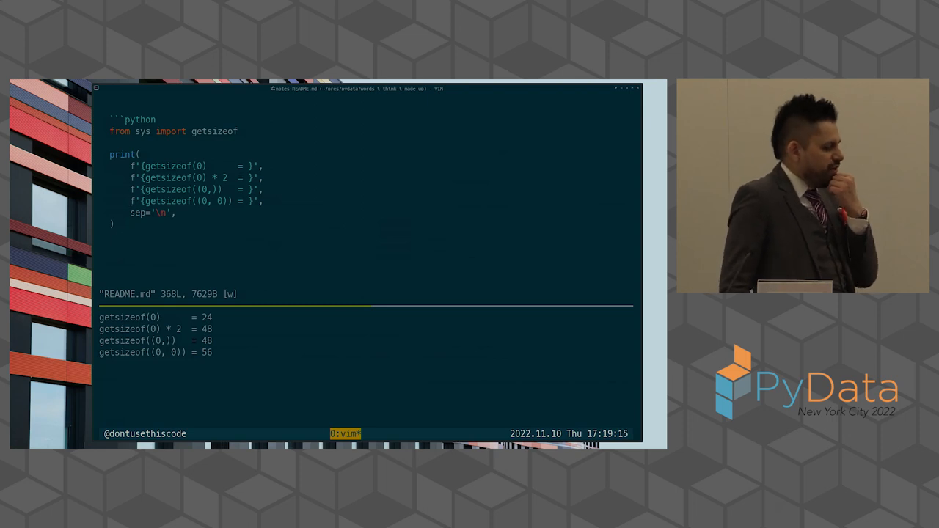
pyautogui.hotkey('ctrl', 'd')
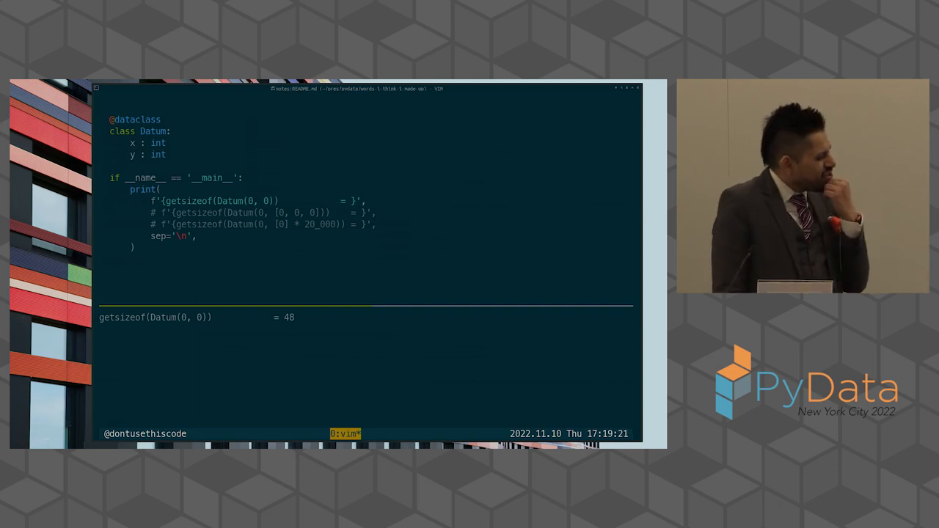
# Uncomment and run the Datum list size line and the 2 ** 20, 2 ** 200 and larger power lines.
pyautogui.hotkey('ctrl', 'e')
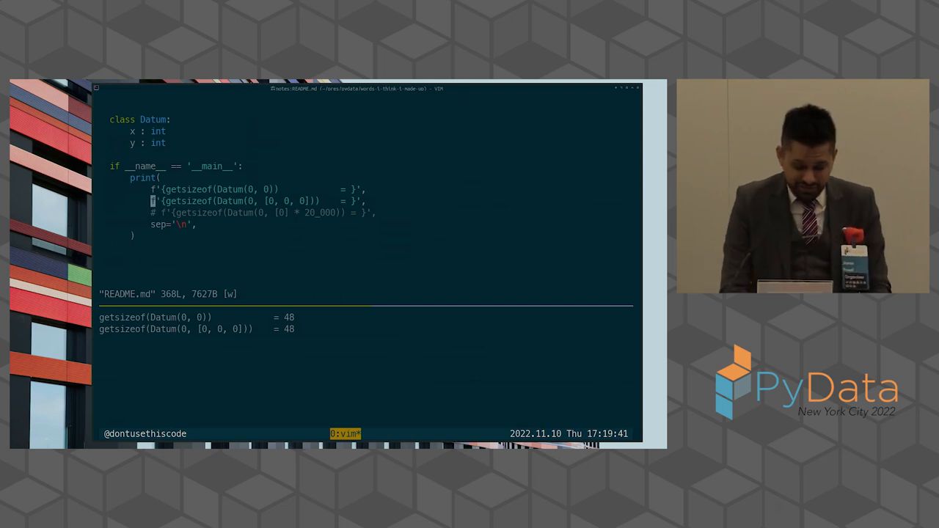
pyautogui.press('j')
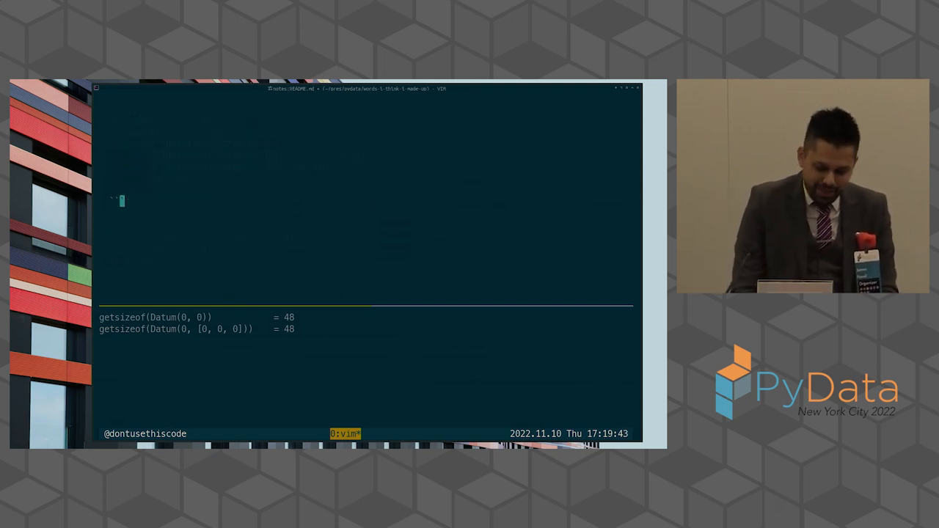
pyautogui.press('j')
pyautogui.press('j')
pyautogui.press('j')
pyautogui.press('j')
pyautogui.press('j')
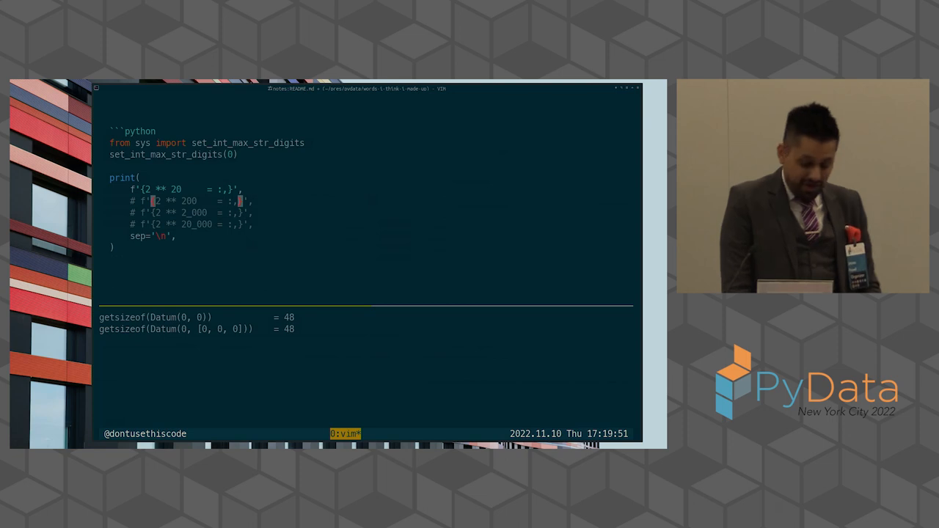
pyautogui.write(':w')
pyautogui.press('Return')
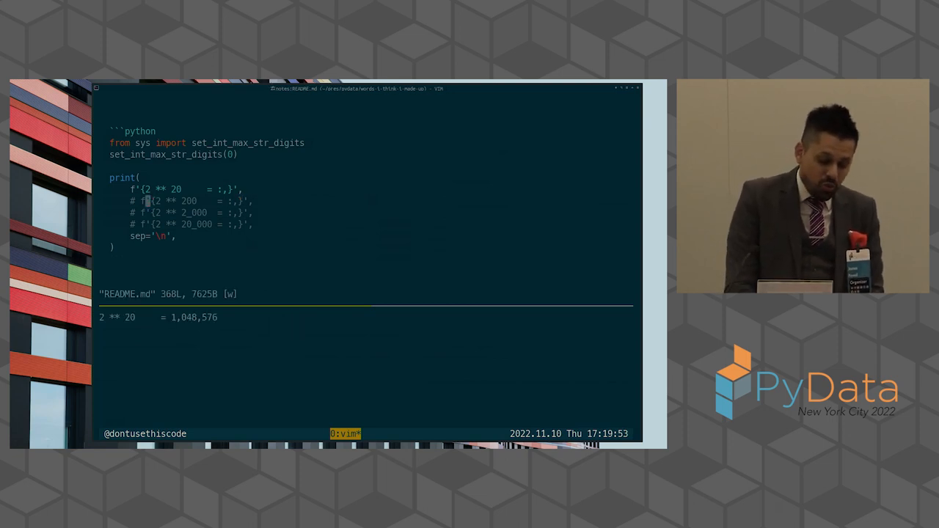
pyautogui.write(':w')
pyautogui.press('Return')
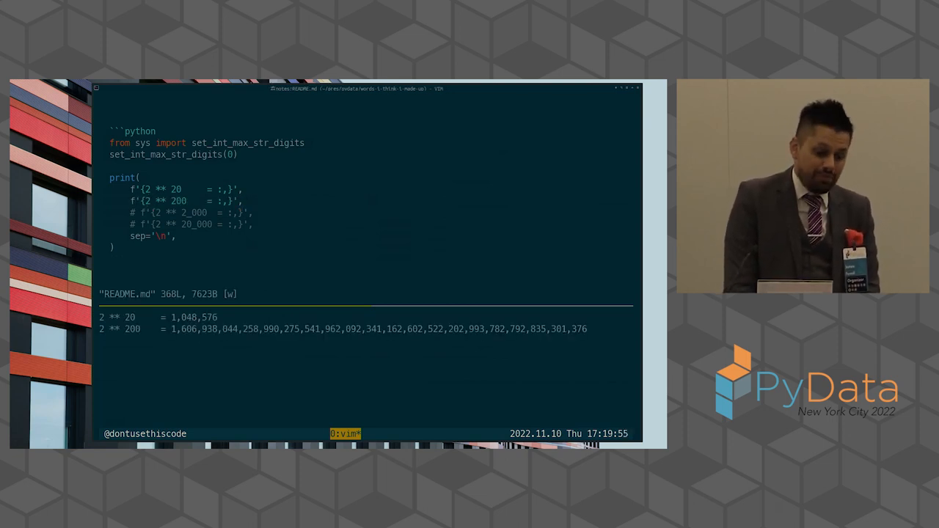
pyautogui.write('j:w')
pyautogui.press('Return')
pyautogui.press('j')
pyautogui.press('x')
pyautogui.press('x')
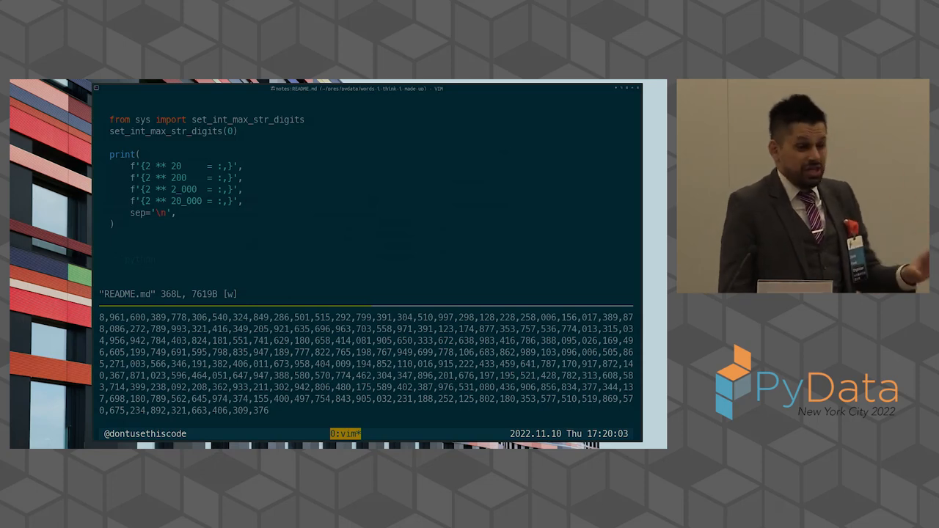
pyautogui.hotkey('ctrl', 'b')
pyautogui.press('Up')
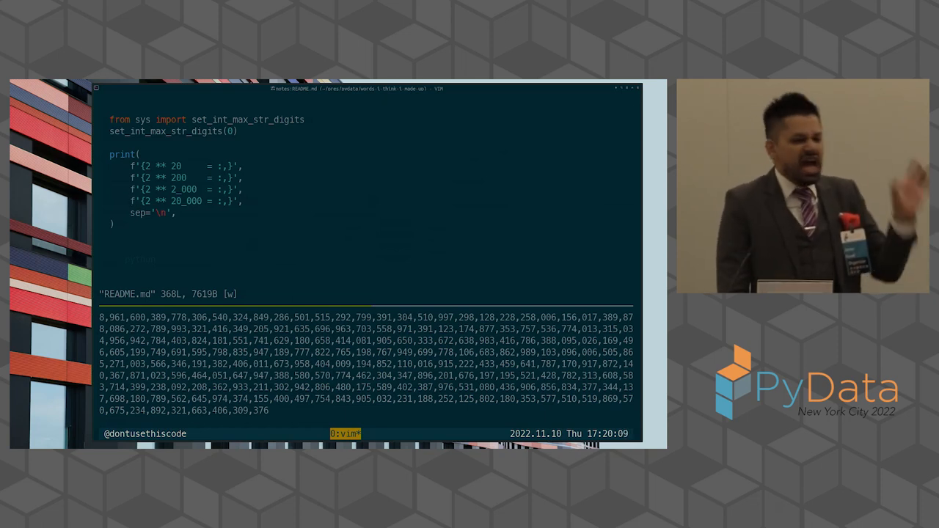
# Run the __slots__ Datum demo, then the array('Q') example reporting getsizeof(arr) = 112.
pyautogui.hotkey('ctrl', 'd')
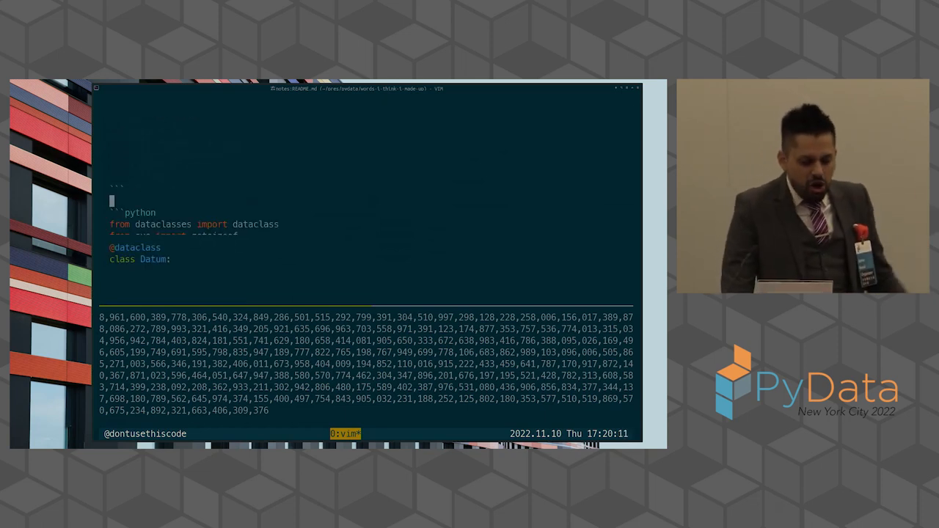
pyautogui.press('Return')
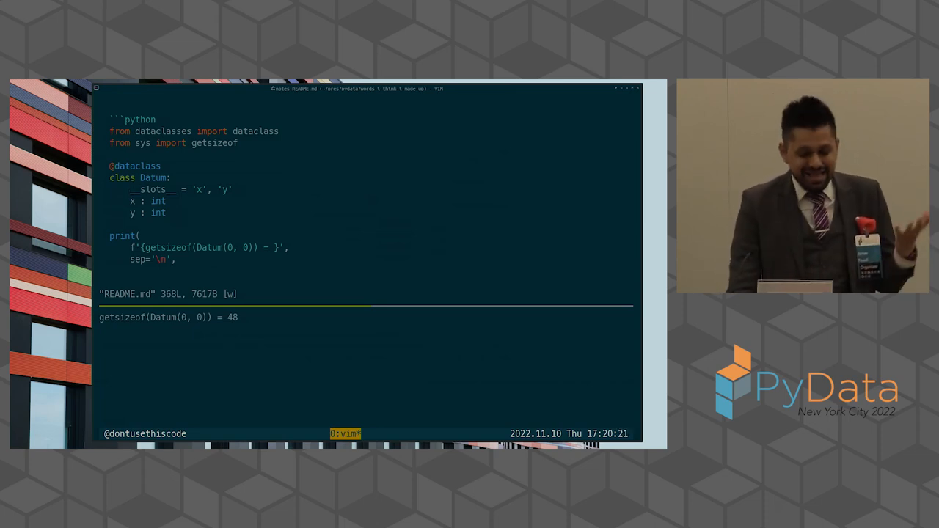
pyautogui.press('j')
pyautogui.press('j')
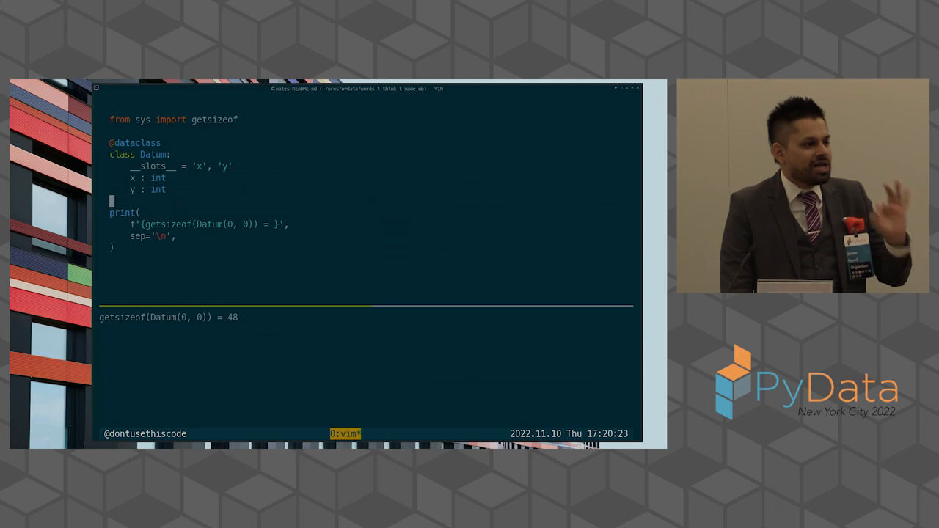
pyautogui.press('j')
pyautogui.press('j')
pyautogui.press('j')
pyautogui.press('j')
pyautogui.press('j')
pyautogui.press('j')
pyautogui.press('j')
pyautogui.press('j')
pyautogui.press('j')
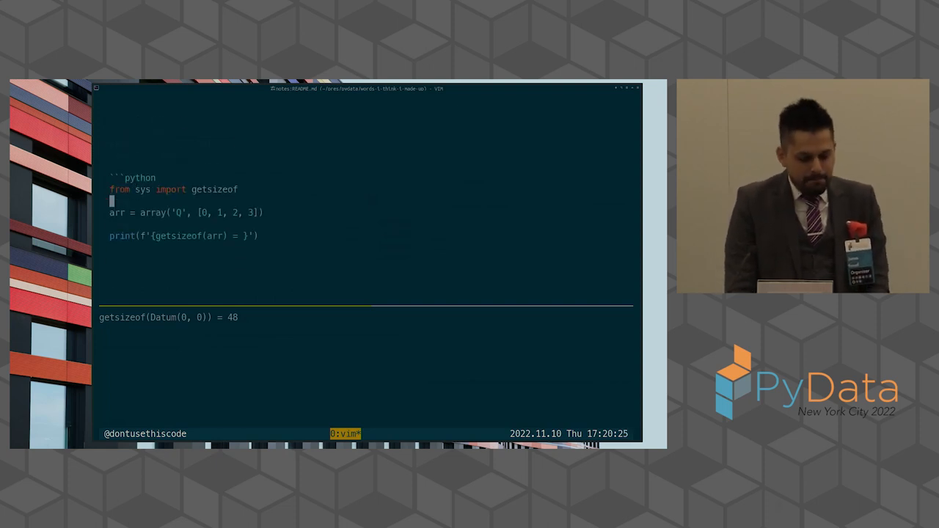
pyautogui.press('j')
pyautogui.press('j')
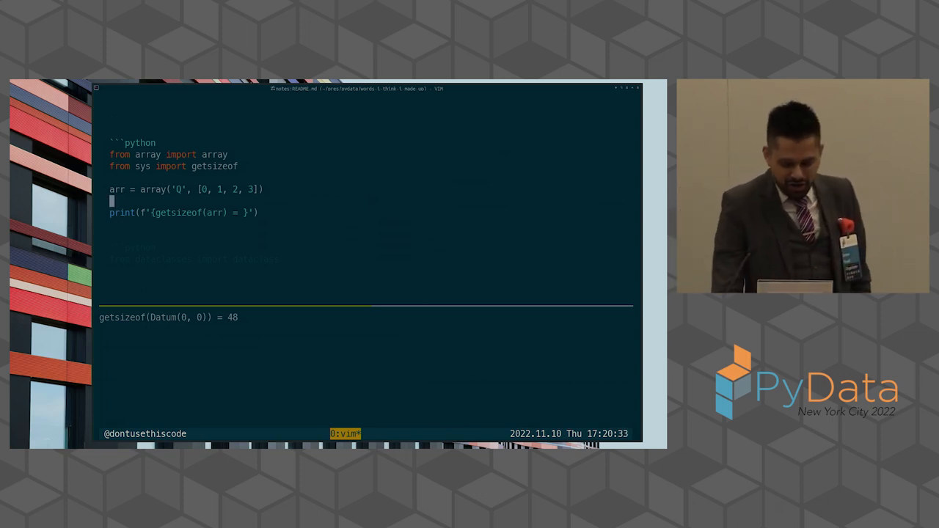
pyautogui.write(':w')
pyautogui.press('Return')
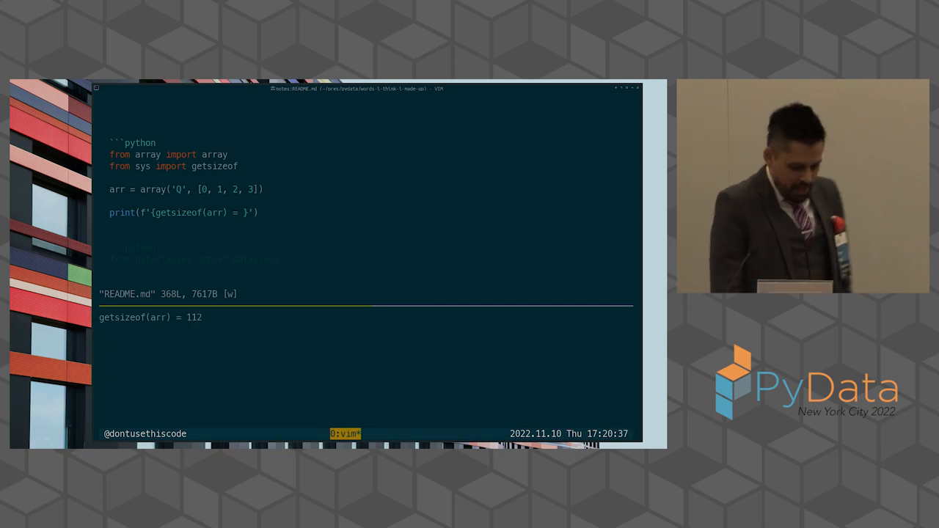
pyautogui.press('j')
pyautogui.press('j')
pyautogui.press('j')
pyautogui.press('j')
pyautogui.press('j')
pyautogui.press('j')
pyautogui.press('j')
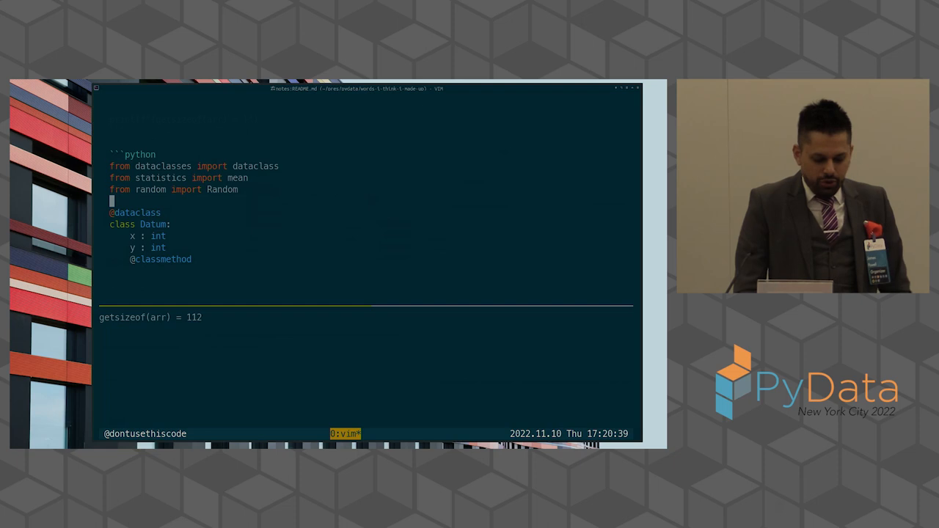
pyautogui.press('j')
pyautogui.press('j')
pyautogui.press('j')
# Read down through the Dataset class methods to its print line and the next Datum block.
pyautogui.press('j')
pyautogui.press('j')
pyautogui.press('j')
pyautogui.press('j')
pyautogui.press('j')
pyautogui.press('j')
pyautogui.press('j')
pyautogui.press('j')
pyautogui.press('j')
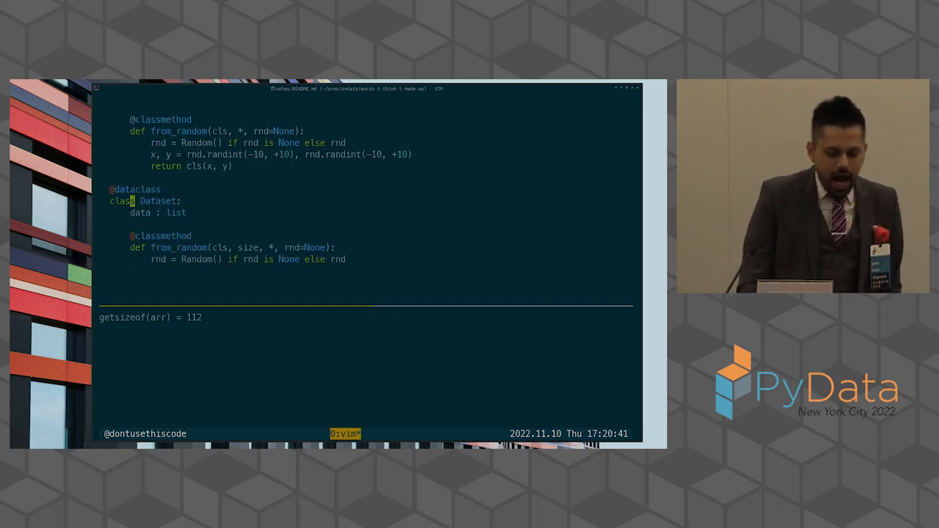
pyautogui.press('j')
pyautogui.press('j')
pyautogui.press('j')
pyautogui.press('j')
pyautogui.press('j')
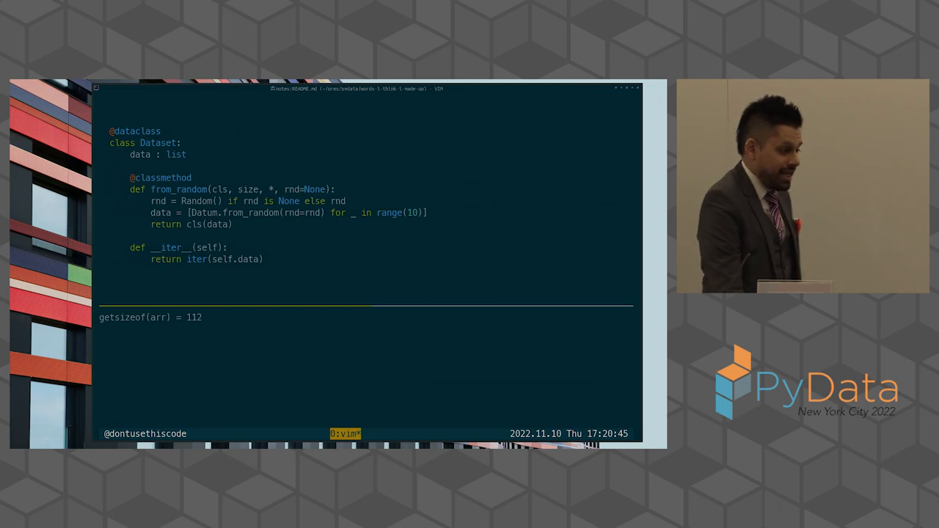
pyautogui.press('j')
pyautogui.press('j')
pyautogui.press('j')
pyautogui.press('j')
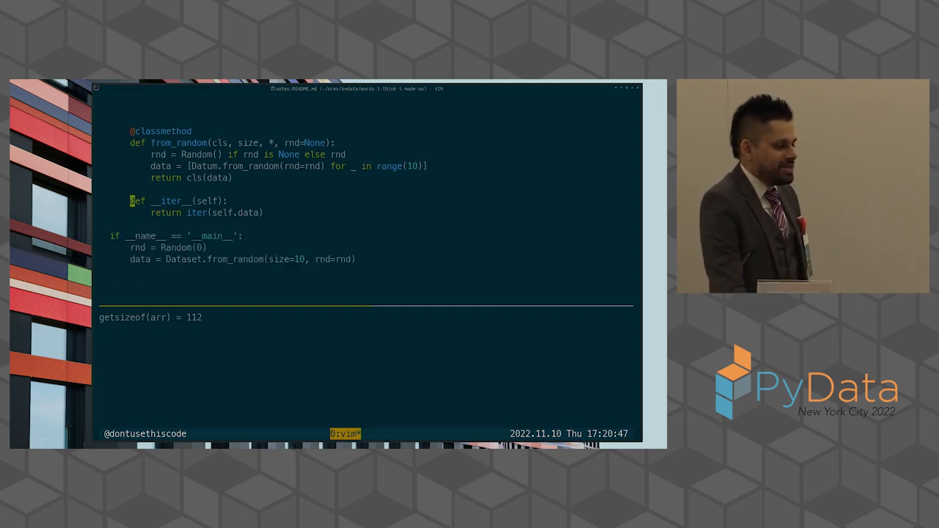
pyautogui.press('j')
pyautogui.press('j')
pyautogui.press('j')
pyautogui.press('j')
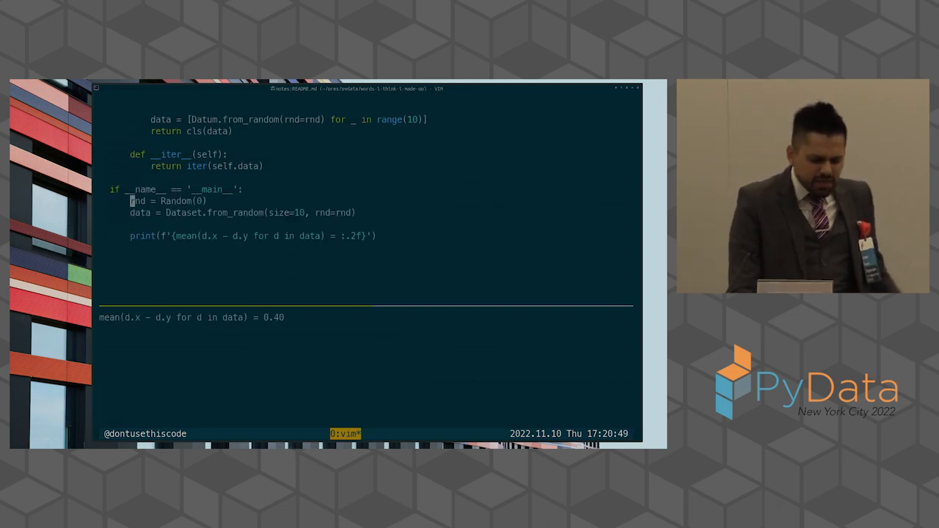
pyautogui.press('j')
pyautogui.press('j')
pyautogui.press('j')
pyautogui.press('j')
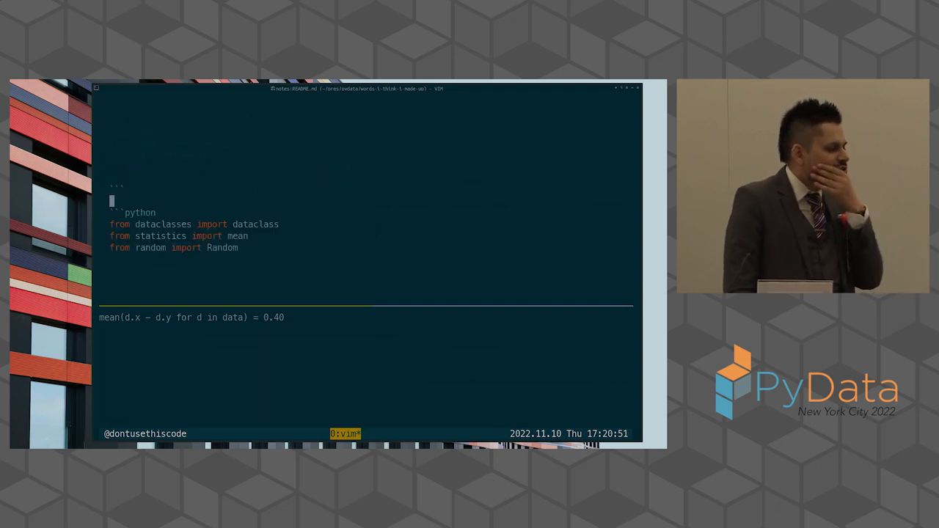
pyautogui.press('j')
pyautogui.press('j')
pyautogui.press('j')
pyautogui.press('j')
pyautogui.press('j')
pyautogui.press('j')
pyautogui.press('j')
pyautogui.press('j')
pyautogui.press('j')
pyautogui.press('j')
pyautogui.press('j')
pyautogui.press('j')
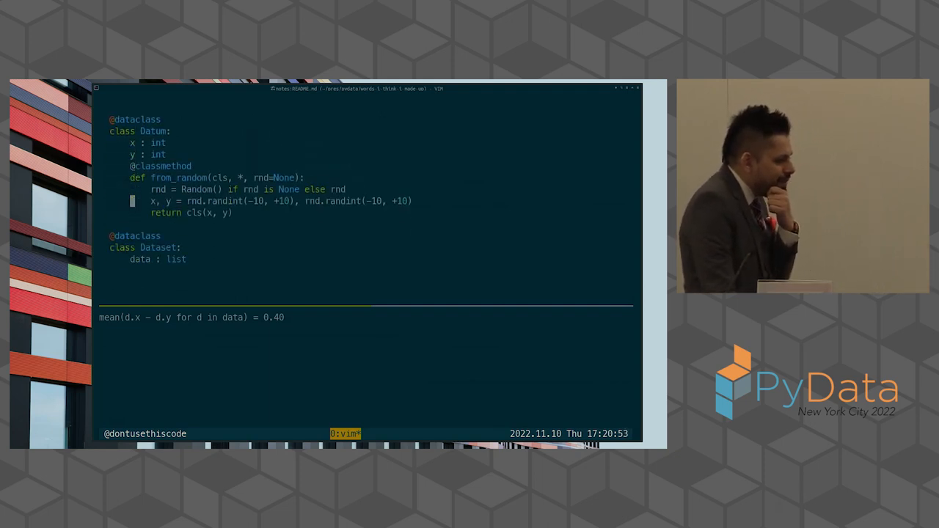
pyautogui.press('j')
pyautogui.press('j')
pyautogui.press('j')
# Highlight the Dataset.from_random line, then jump to the next example's import block.
pyautogui.press('j')
pyautogui.press('j')
pyautogui.press('j')
pyautogui.press('j')
pyautogui.press('j')
pyautogui.press('j')
pyautogui.press('j')
pyautogui.press('j')
pyautogui.press('j')
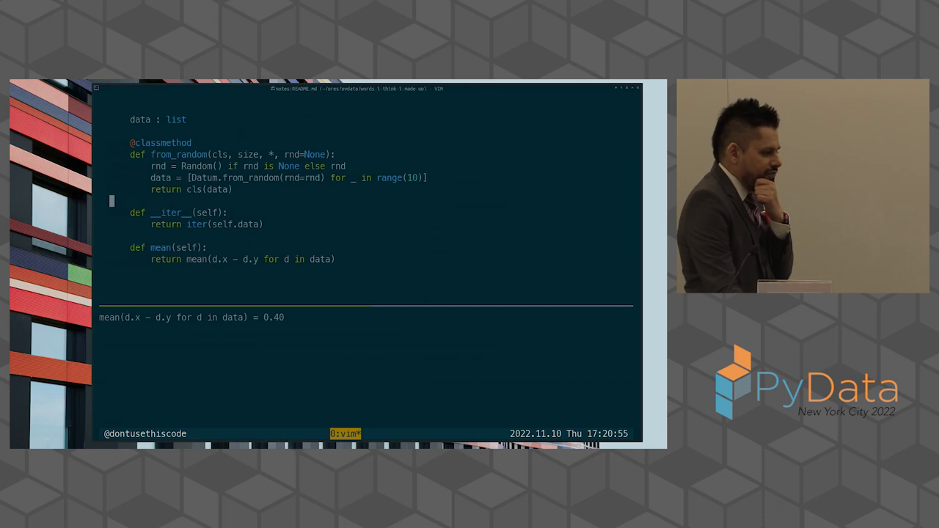
pyautogui.press('j')
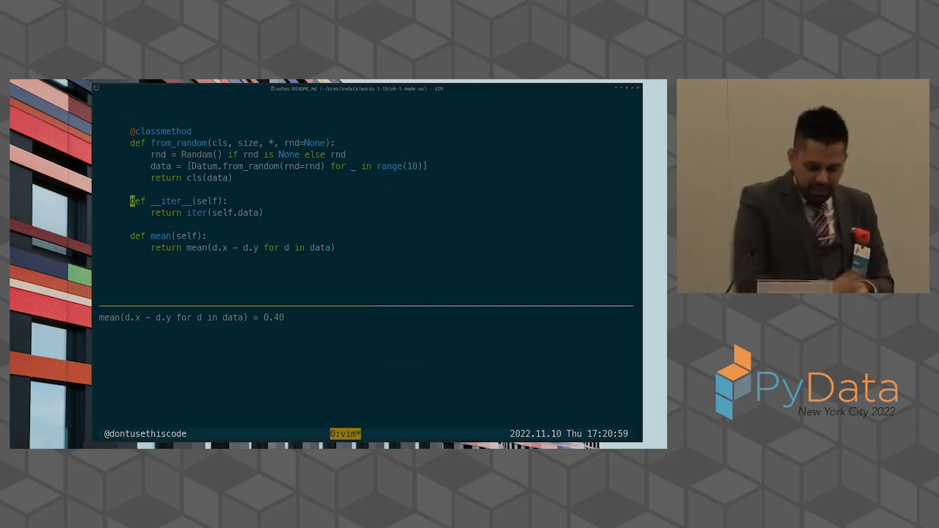
pyautogui.press('j')
pyautogui.press('j')
pyautogui.press('j')
pyautogui.press('j')
pyautogui.press('j')
pyautogui.press('j')
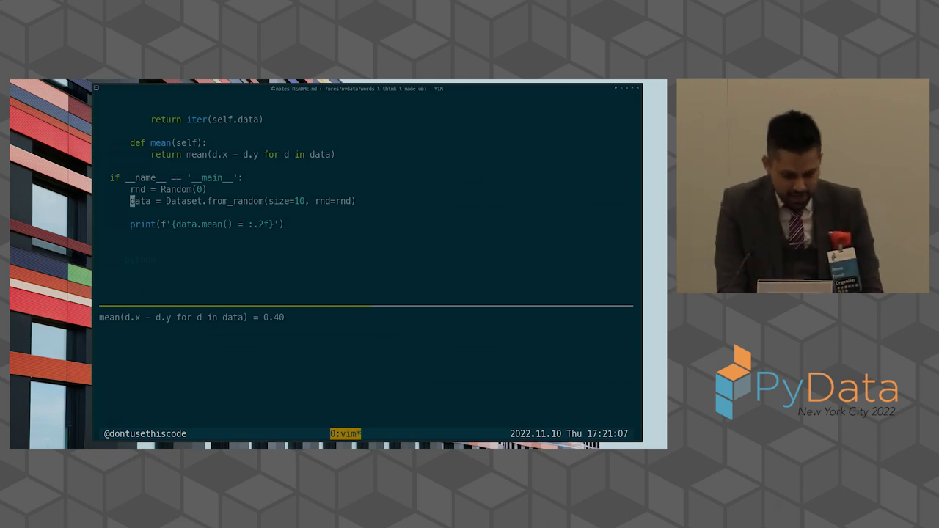
pyautogui.hotkey('shift', 'v')
pyautogui.press('j')
pyautogui.press('j')
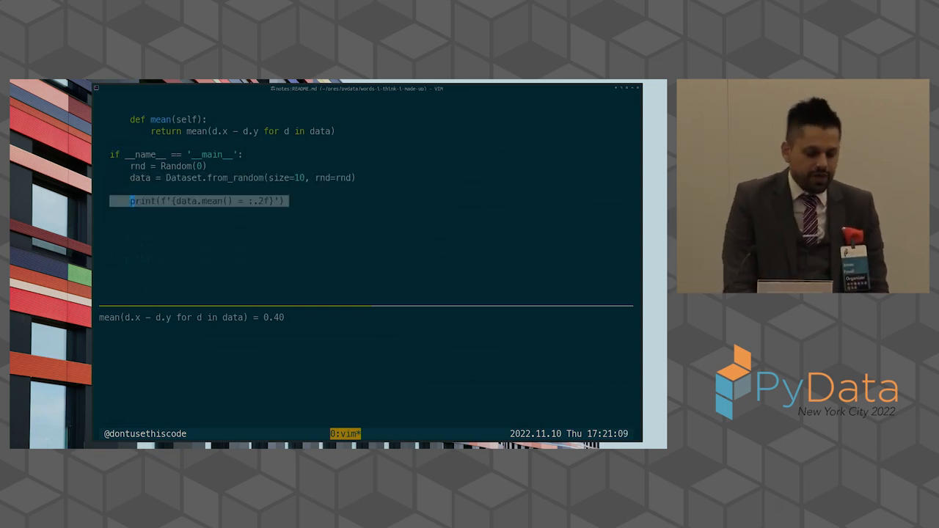
pyautogui.press('g')
pyautogui.press('g')
pyautogui.press('j')
# Walk the array-backed Datum and Dataset code printing data.mean() = 0.40, down to the 'Who cares…?' notes.
pyautogui.press('j')
pyautogui.press('j')
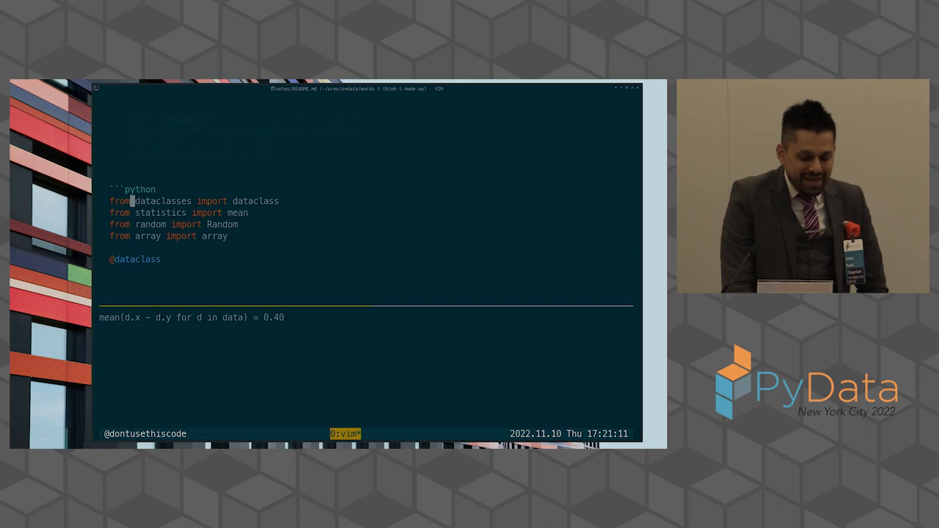
pyautogui.press('j')
pyautogui.press('j')
pyautogui.press('j')
pyautogui.press('j')
pyautogui.press('j')
pyautogui.press('j')
pyautogui.press('j')
pyautogui.press('j')
pyautogui.press('j')
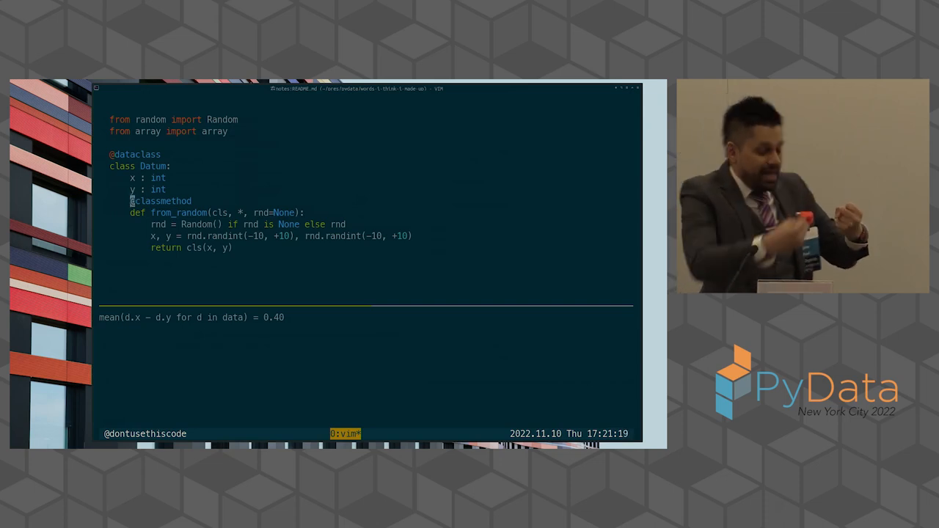
pyautogui.press('j')
pyautogui.press('j')
pyautogui.press('j')
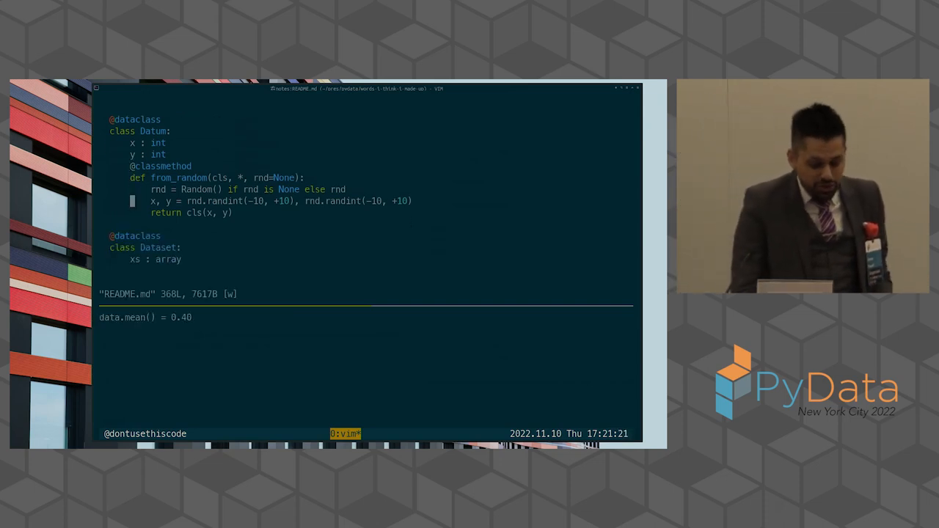
pyautogui.press('j')
pyautogui.press('j')
pyautogui.press('j')
pyautogui.press('j')
pyautogui.press('j')
pyautogui.press('j')
pyautogui.press('j')
pyautogui.press('j')
pyautogui.press('j')
pyautogui.press('j')
pyautogui.press('j')
pyautogui.press('j')
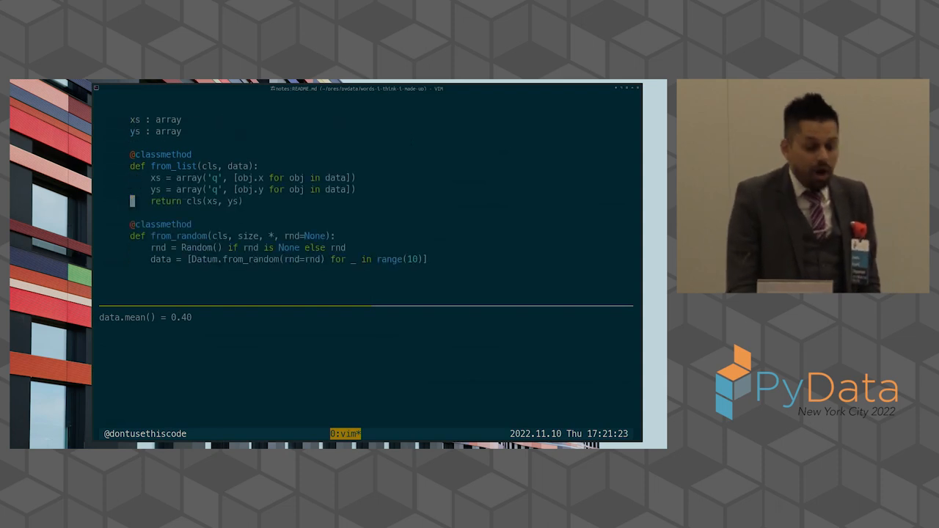
pyautogui.press('j')
pyautogui.press('j')
pyautogui.press('j')
pyautogui.press('j')
pyautogui.press('j')
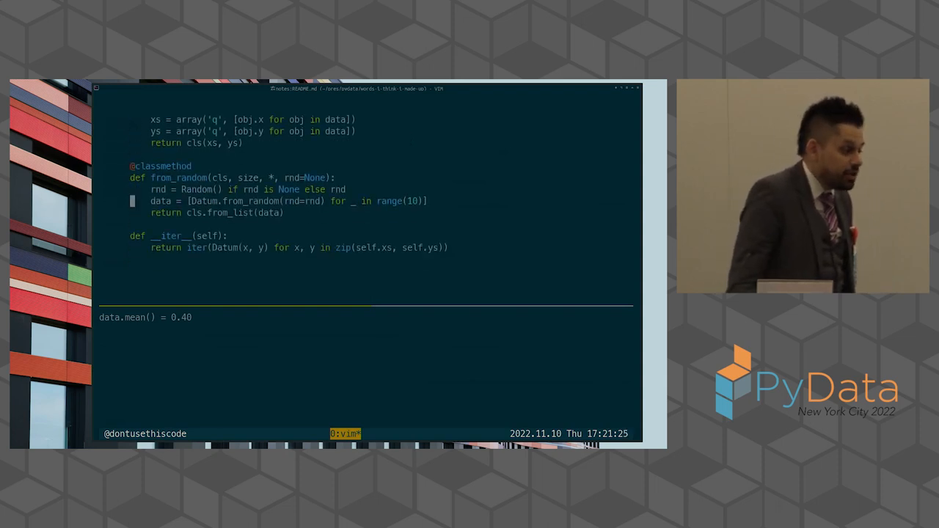
pyautogui.press('j')
pyautogui.press('j')
pyautogui.press('j')
pyautogui.press('j')
pyautogui.press('j')
pyautogui.press('j')
pyautogui.press('j')
pyautogui.press('j')
pyautogui.press('j')
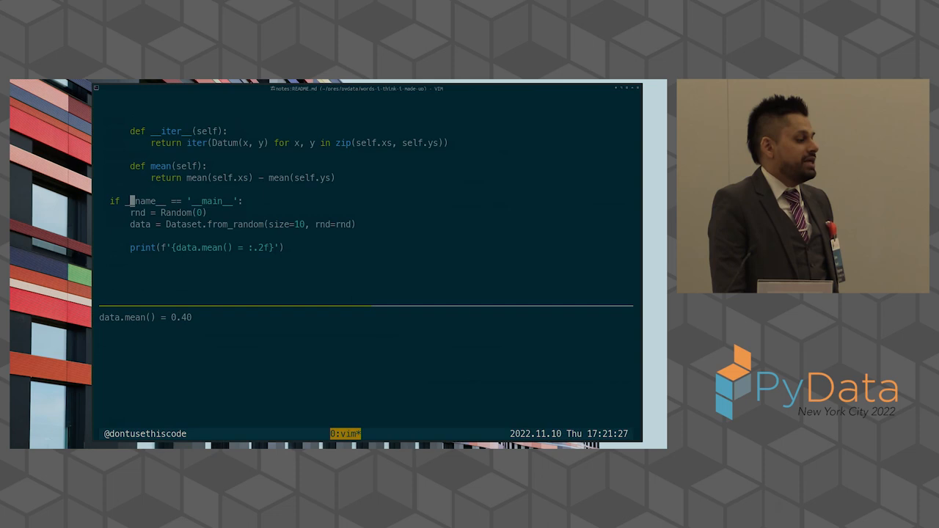
pyautogui.press('j')
pyautogui.press('j')
pyautogui.press('j')
pyautogui.press('j')
pyautogui.press('j')
pyautogui.press('j')
pyautogui.press('j')
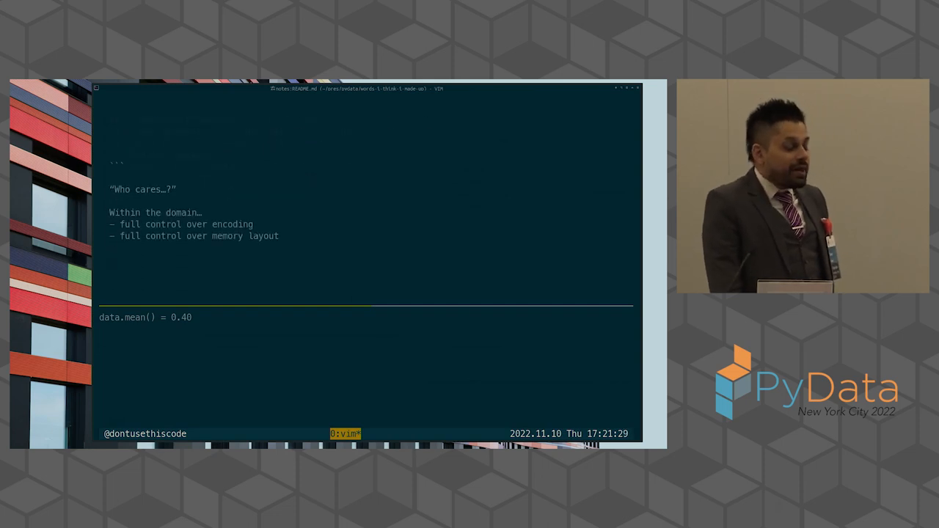
pyautogui.press('j')
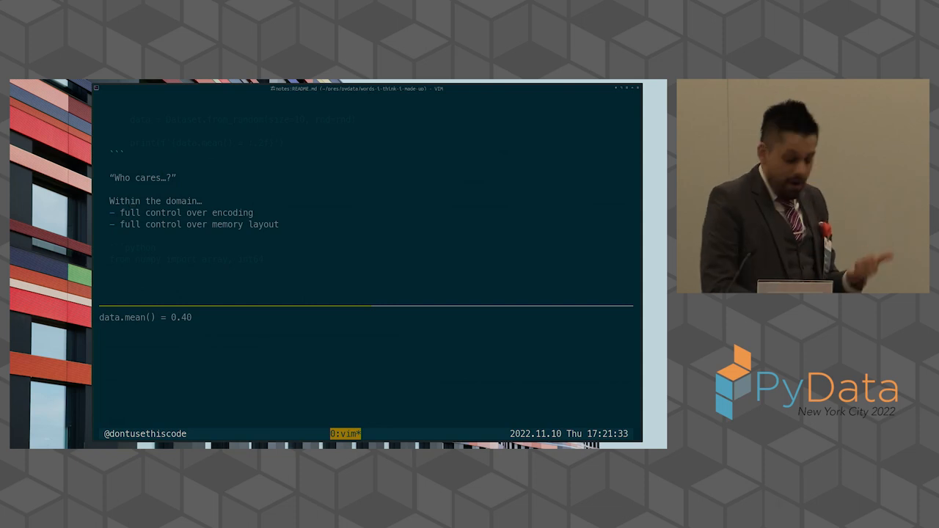
# Uncomment the NumPy shape, strides and dtype prints showing (3,), (8,) and int64, then reach the list-vs-ndarray notes.
pyautogui.press('j')
pyautogui.press('j')
pyautogui.press('j')
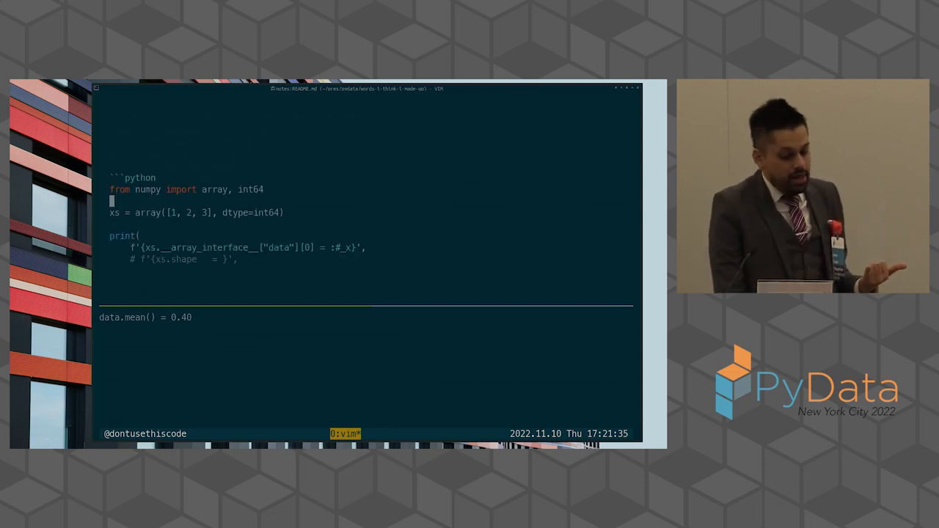
pyautogui.press('j')
pyautogui.press('j')
pyautogui.press('j')
pyautogui.press('j')
pyautogui.press('j')
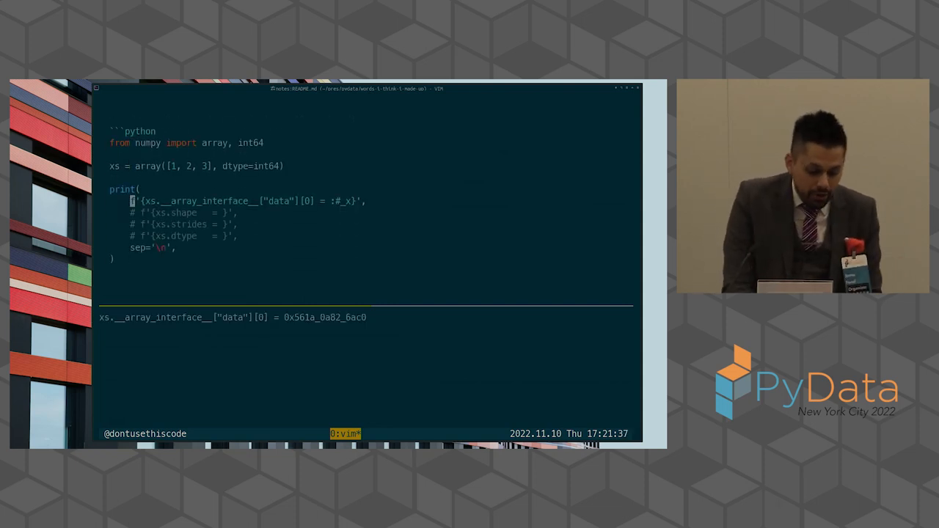
pyautogui.press('j')
pyautogui.press('j')
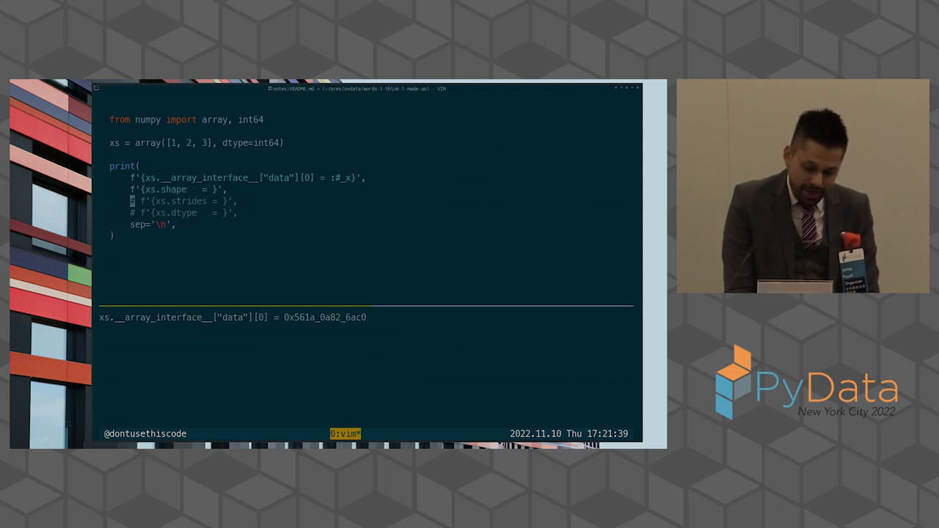
pyautogui.press('x')
pyautogui.press('x')
pyautogui.write(':w')
pyautogui.press('Return')
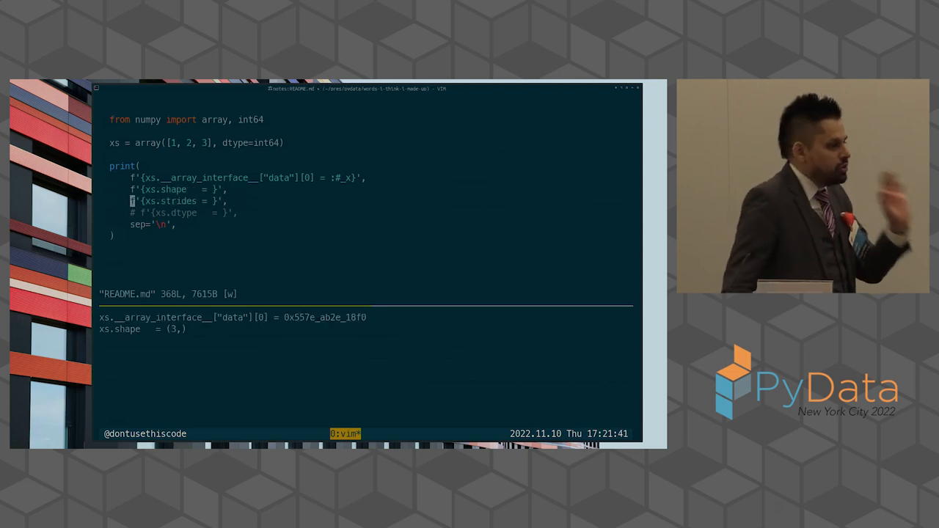
pyautogui.write('j')
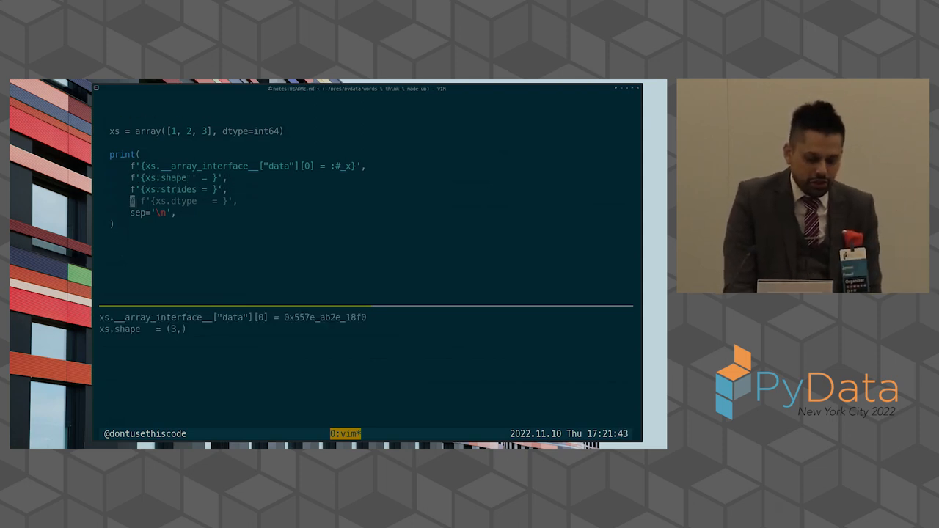
pyautogui.write(':w')
pyautogui.press('Return')
pyautogui.scroll(5, 367, 190)
pyautogui.scroll(-1, 366, 191)
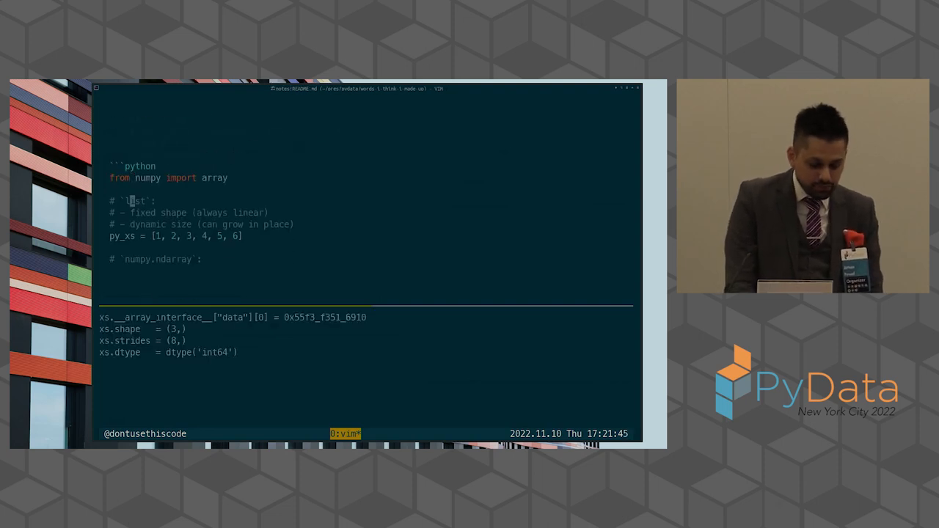
pyautogui.press('j')
pyautogui.press('j')
pyautogui.press('j')
pyautogui.press('j')
pyautogui.press('j')
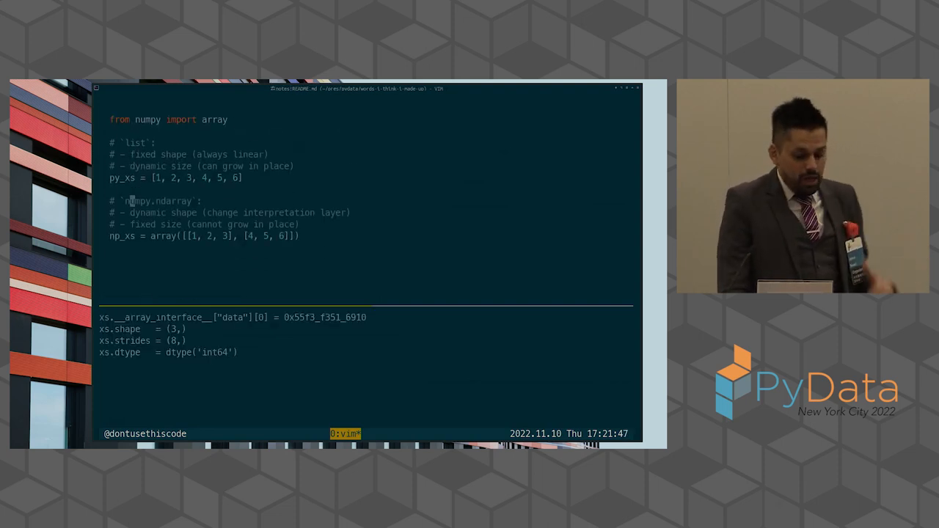
pyautogui.press('j')
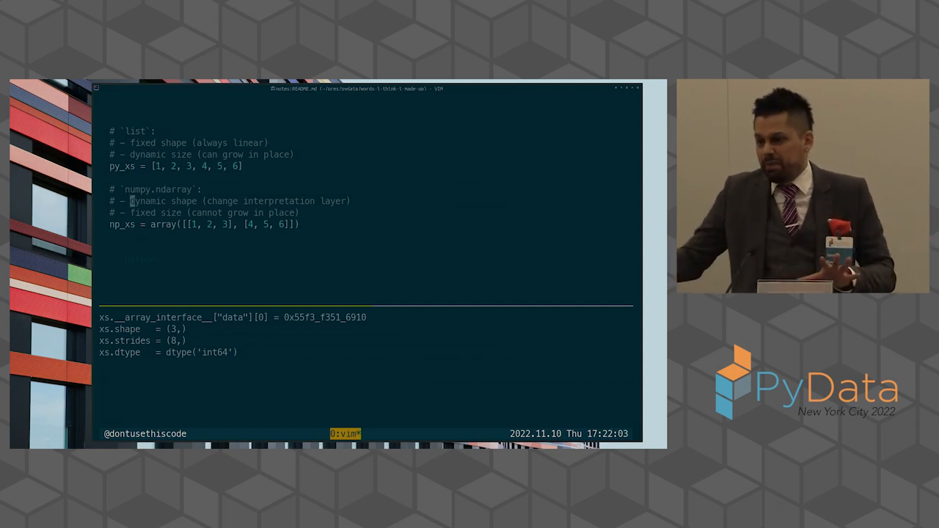
# Re-run the dtype reinterpretation so int32 prints array([1, 0, 2, 0, 3, 0]).
pyautogui.press('j')
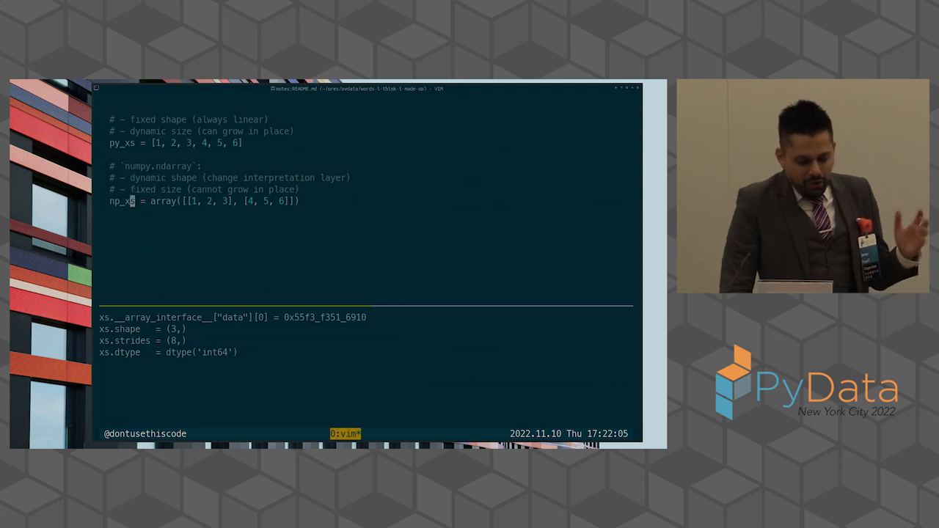
pyautogui.write(':w')
pyautogui.press('Return')
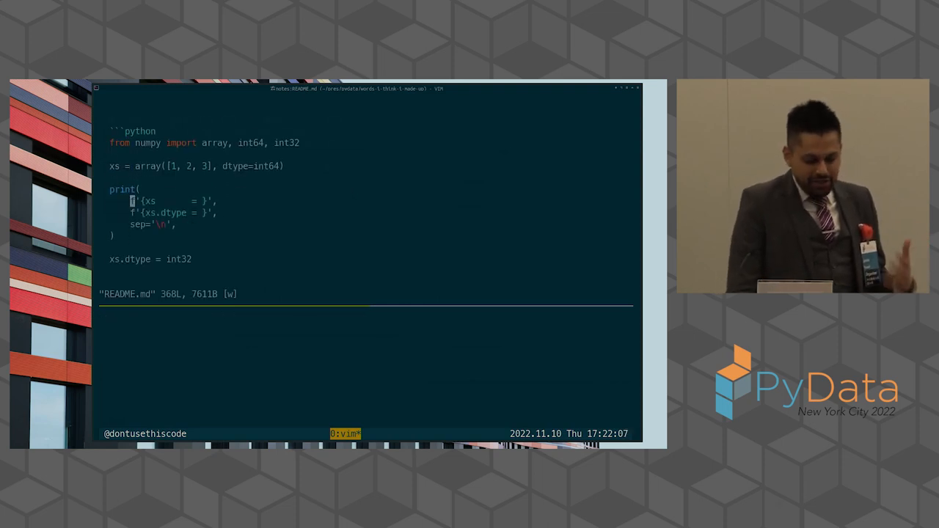
pyautogui.press('j')
pyautogui.press('j')
pyautogui.press('j')
pyautogui.press('j')
pyautogui.press('j')
pyautogui.press('j')
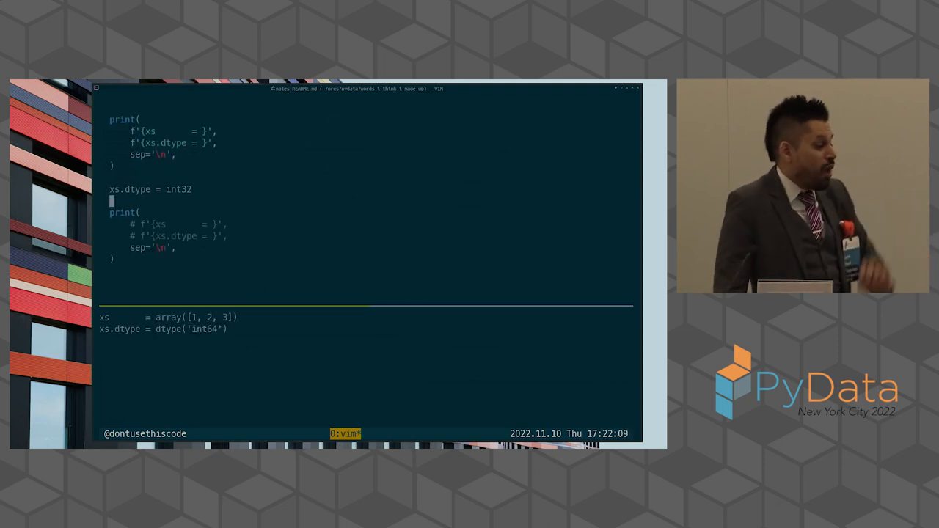
pyautogui.press('j')
pyautogui.press('j')
pyautogui.press('j')
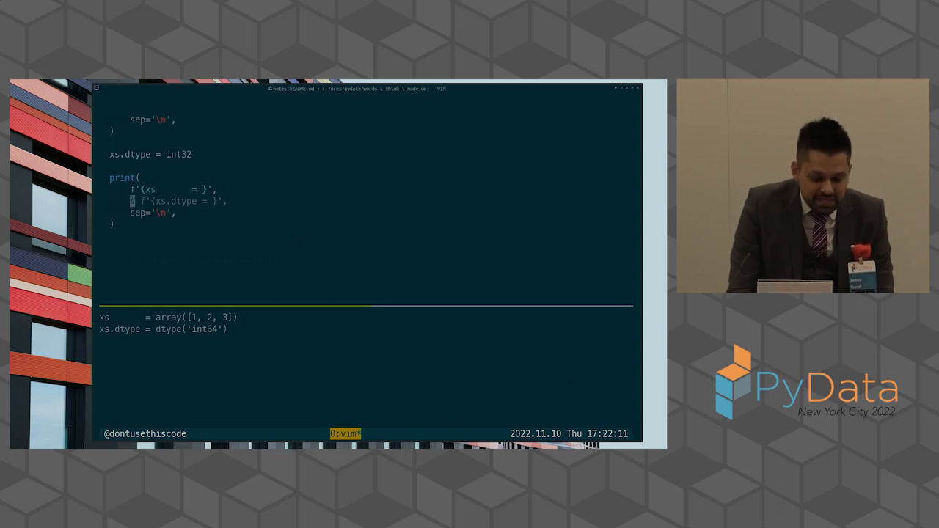
pyautogui.write(':w')
pyautogui.press('Return')
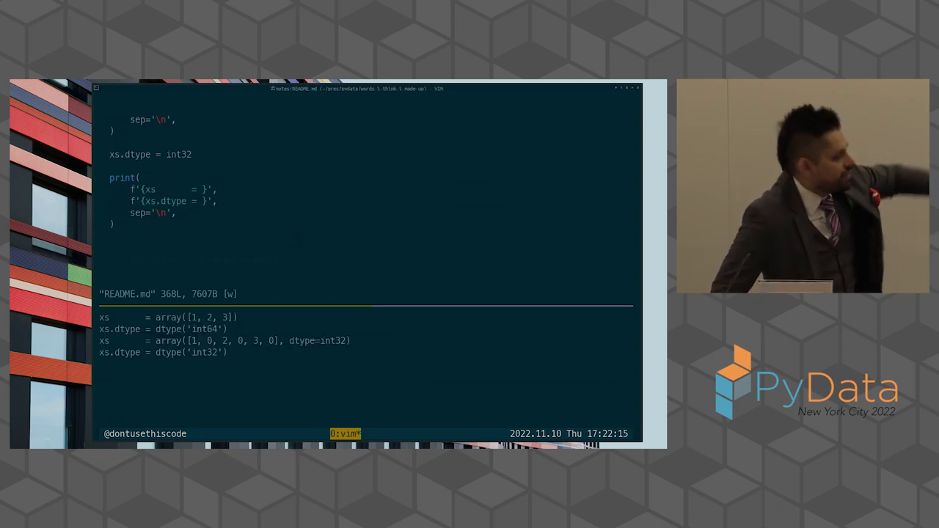
# Move past the dynamic dispatch notes and dataclass T example to the timed benchmark code.
pyautogui.press('j')
pyautogui.press('j')
pyautogui.press('j')
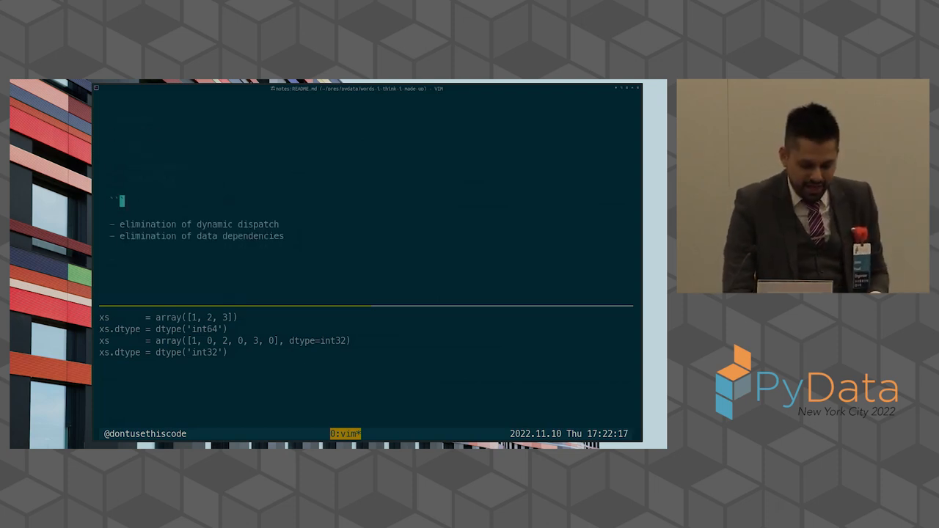
pyautogui.press('j')
pyautogui.press('j')
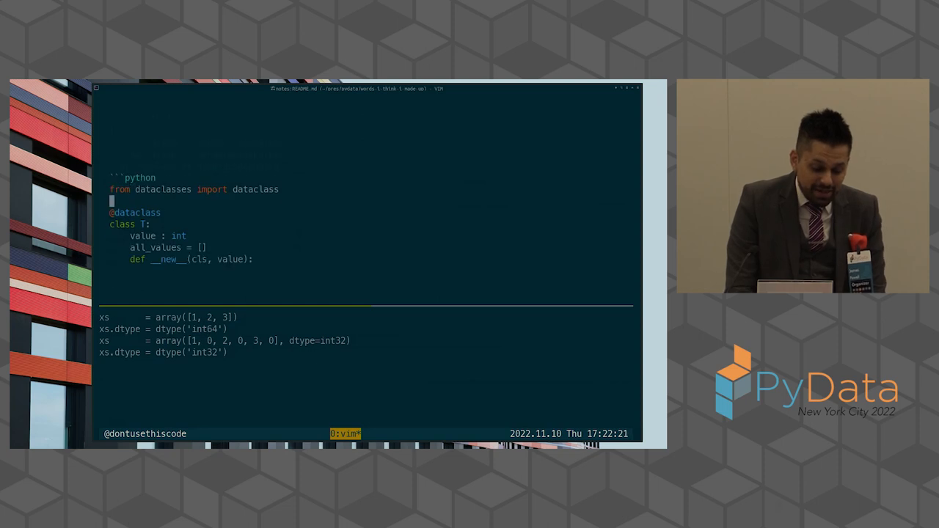
pyautogui.press('j')
pyautogui.press('j')
pyautogui.press('j')
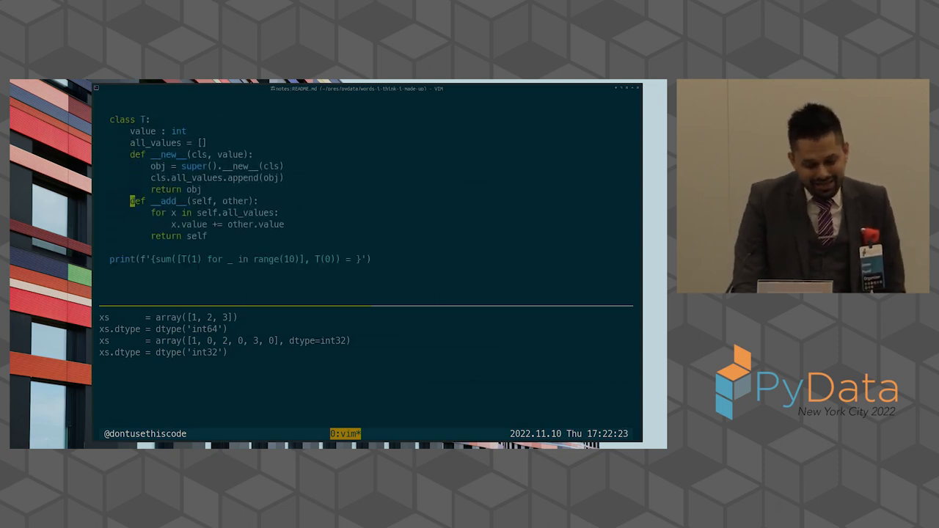
pyautogui.press('j')
pyautogui.press('j')
pyautogui.press('j')
pyautogui.press('j')
pyautogui.press('j')
pyautogui.press('j')
pyautogui.press('j')
pyautogui.press('j')
pyautogui.press('j')
pyautogui.press('j')
pyautogui.press('j')
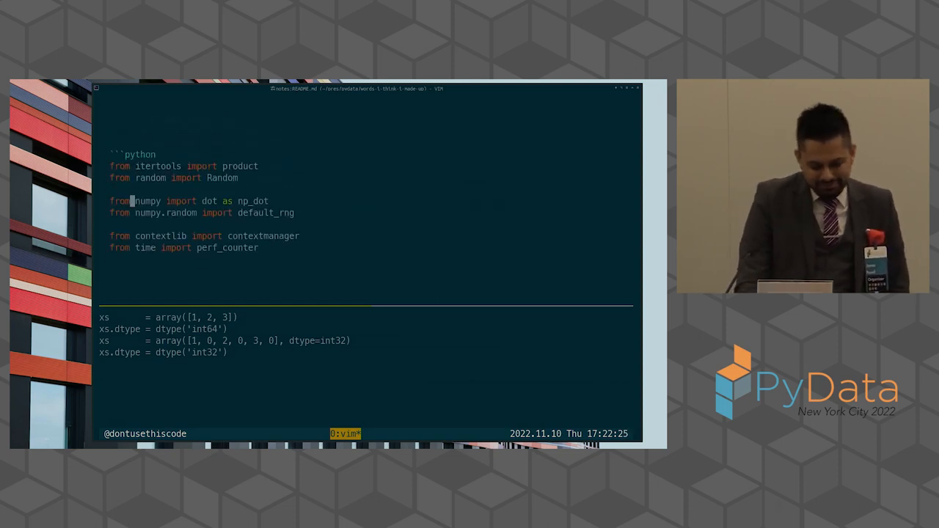
pyautogui.press('j')
pyautogui.press('j')
pyautogui.press('j')
pyautogui.press('j')
pyautogui.press('j')
pyautogui.press('j')
pyautogui.press('j')
pyautogui.press('j')
pyautogui.press('j')
pyautogui.press('j')
pyautogui.press('j')
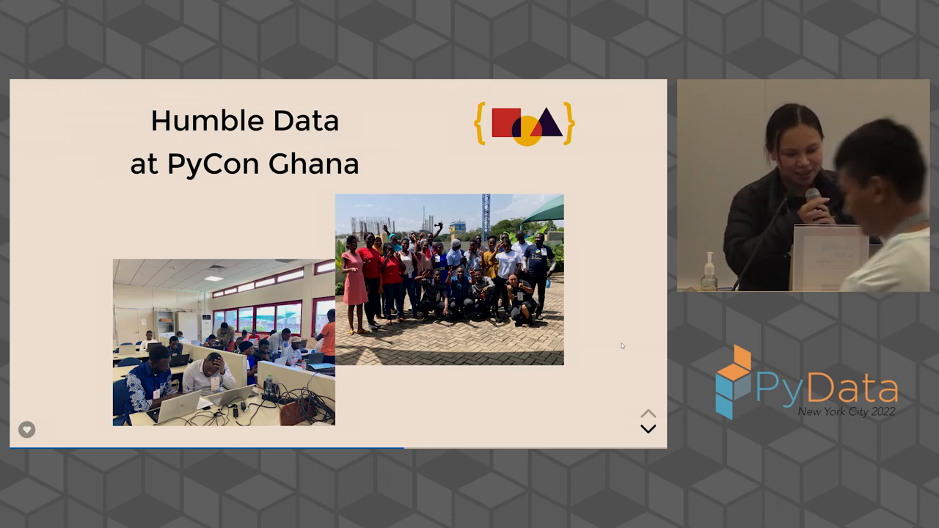
# Advance past the Humble Data at PyCon Ghana slide.
pyautogui.press('Right')
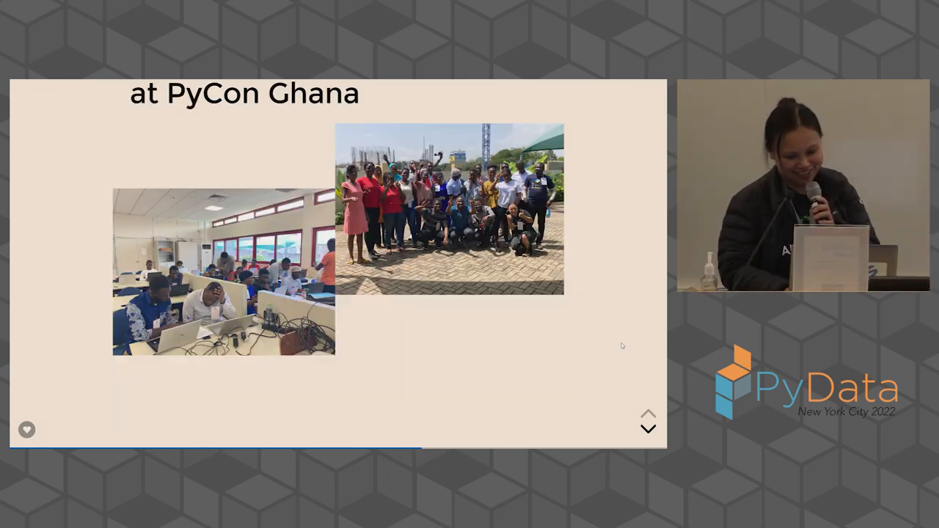